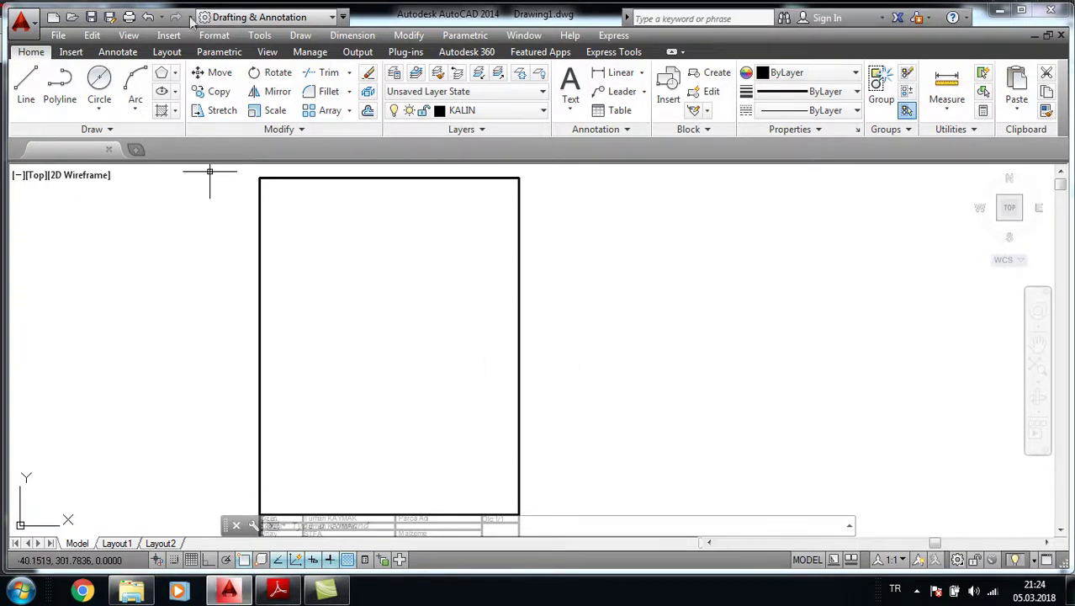
Step: Open the Insert menu in the menu bar
left_click(169, 35)
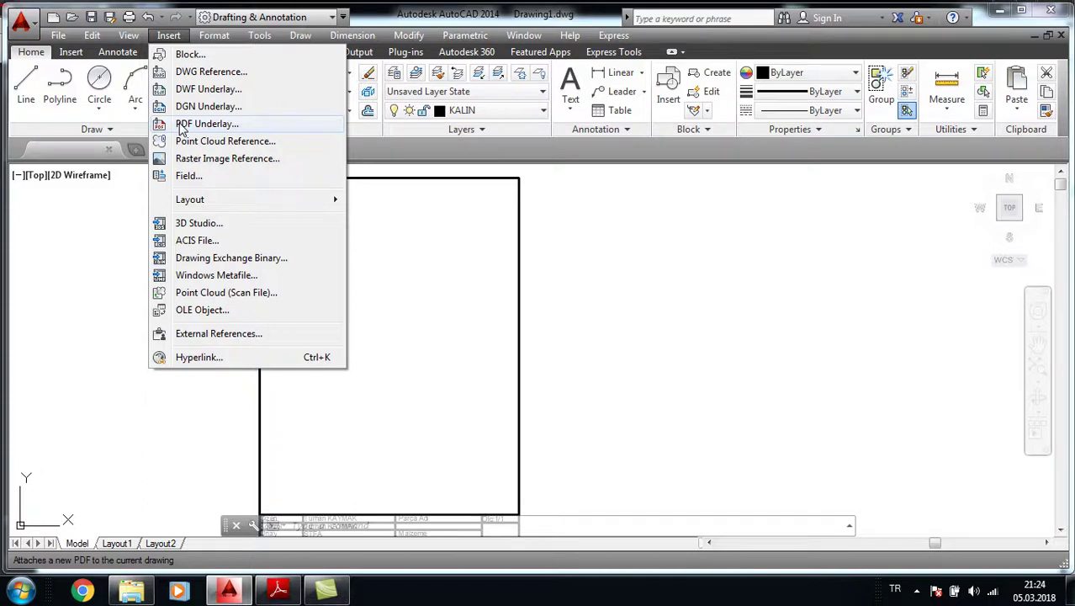
Step: Attach page 10 of AUTOCAD SON.pdf from the Desktop as a PDF underlay
left_click(179, 124)
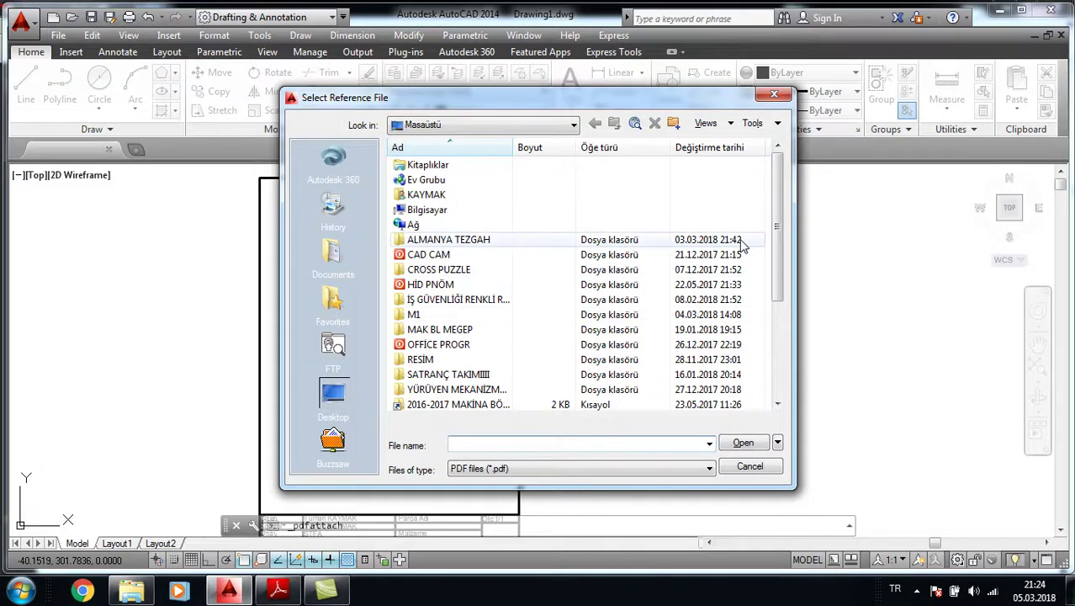
left_click_drag(777, 241, 777, 316)
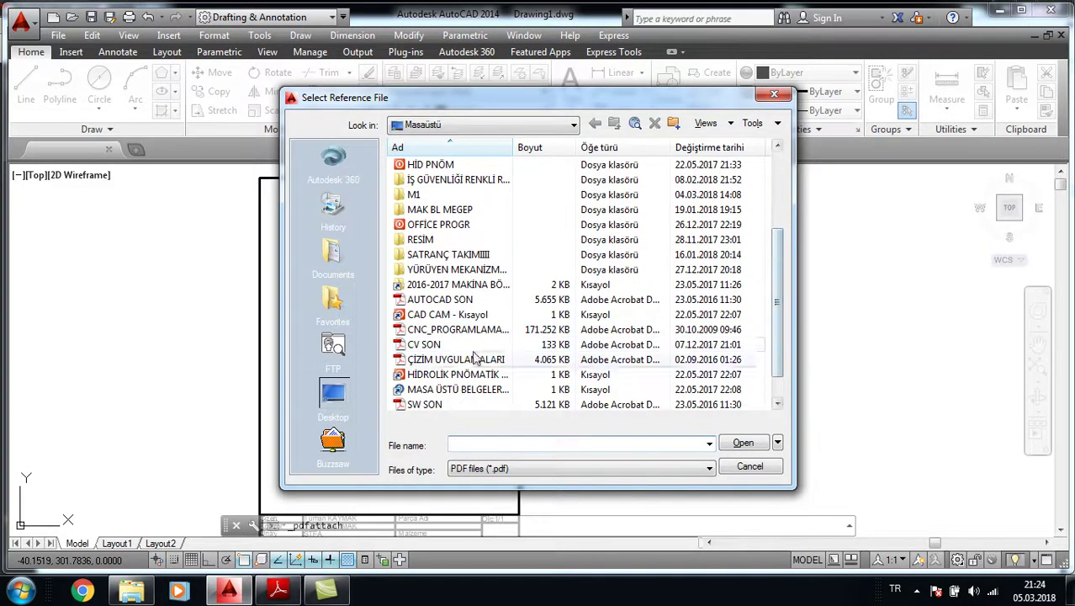
left_click(439, 300)
left_click(754, 446)
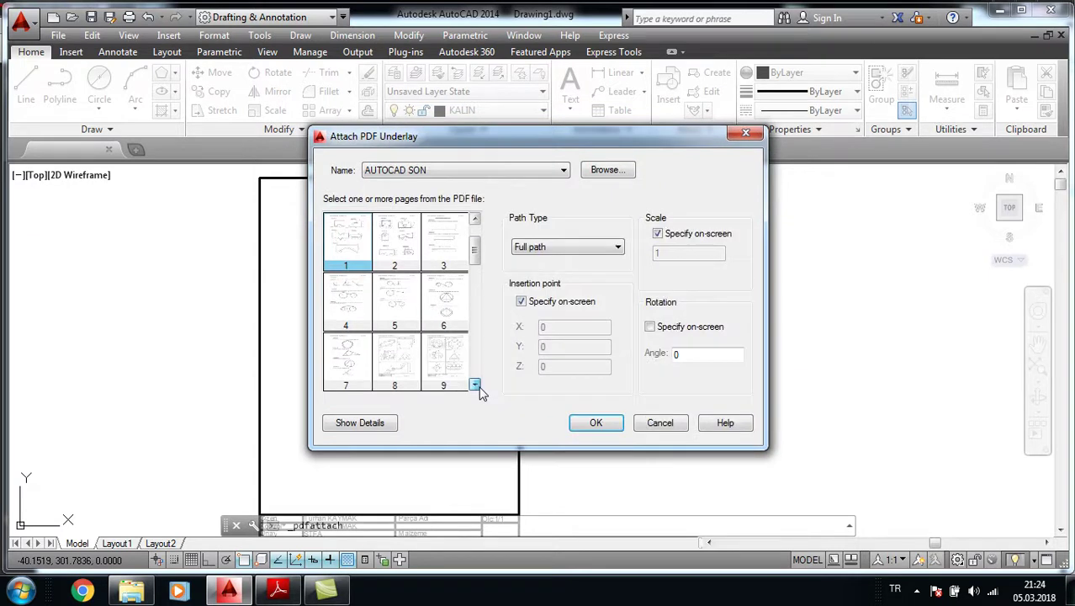
left_click(476, 385)
left_click(476, 385)
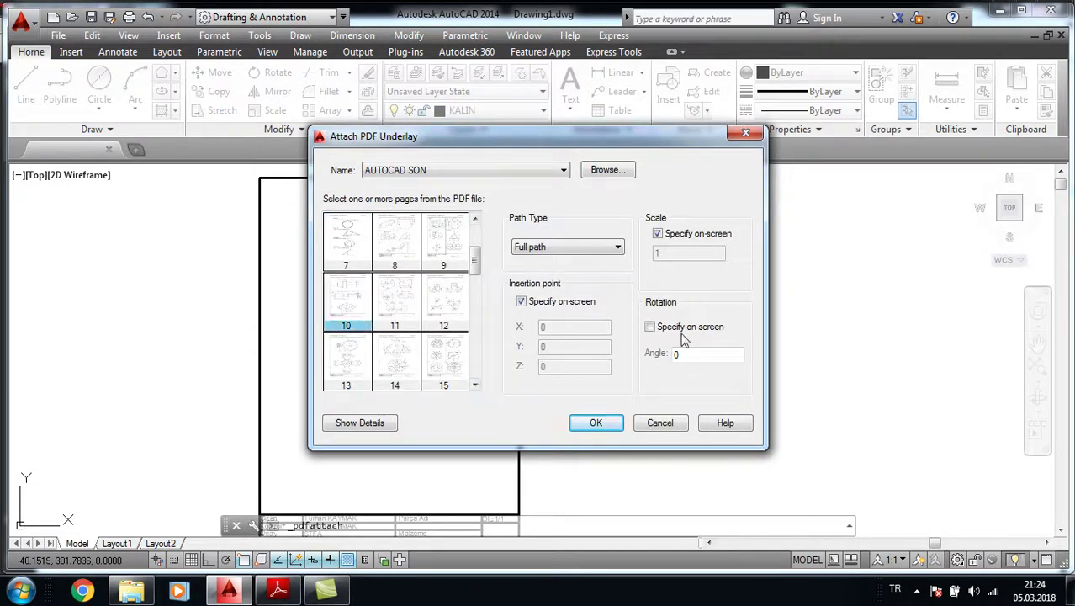
left_click(599, 426)
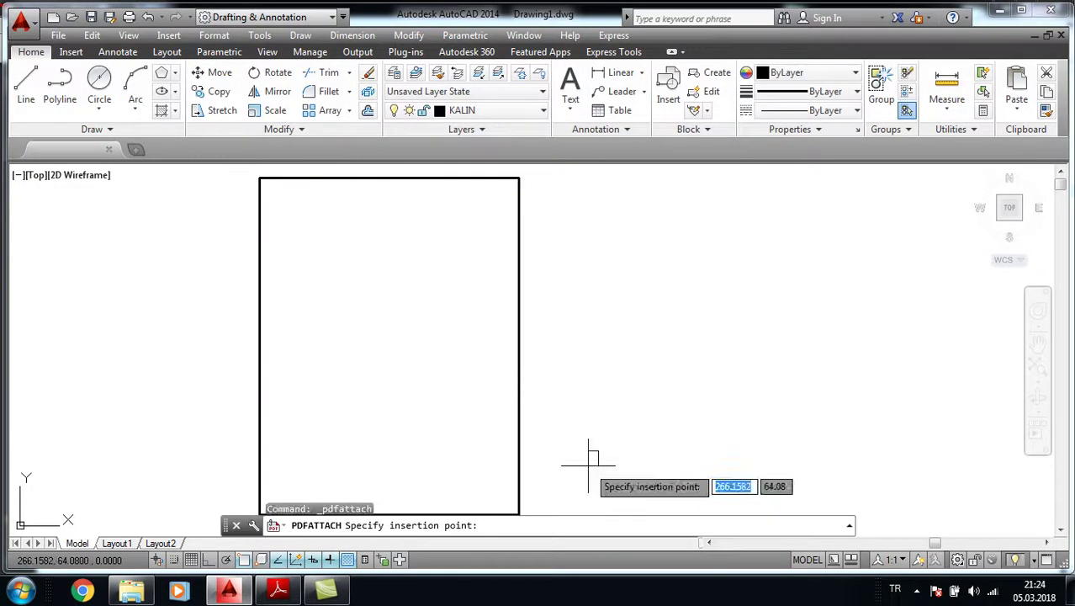
Step: Place the PDF underlay beside the title-block frame at scale 25.4, then zoom to its shaft drawings
middle_click_drag(588, 459, 527, 344)
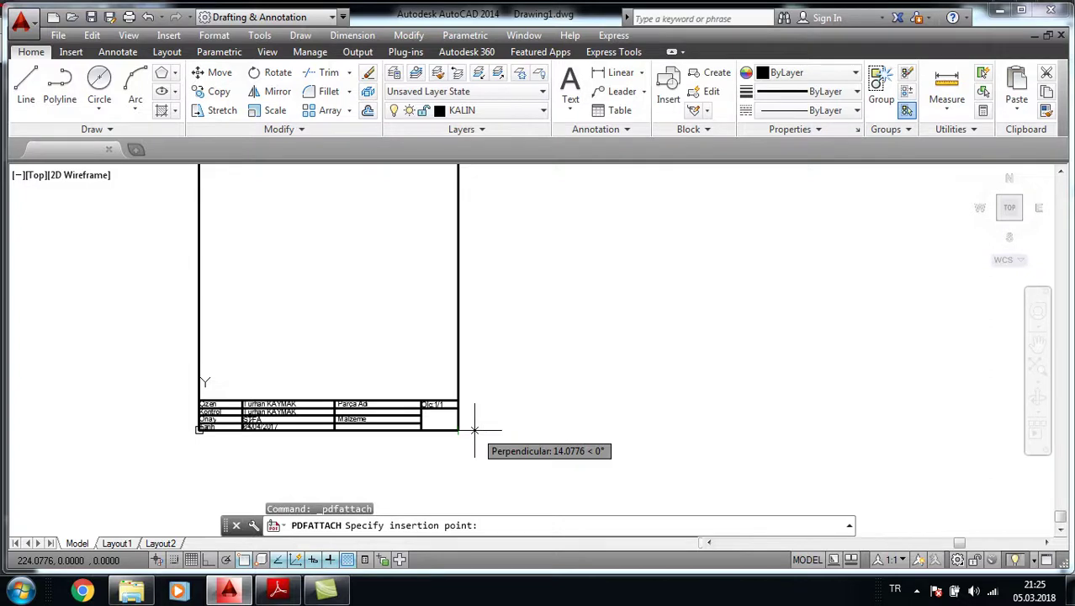
left_click(475, 430)
type("25.4")
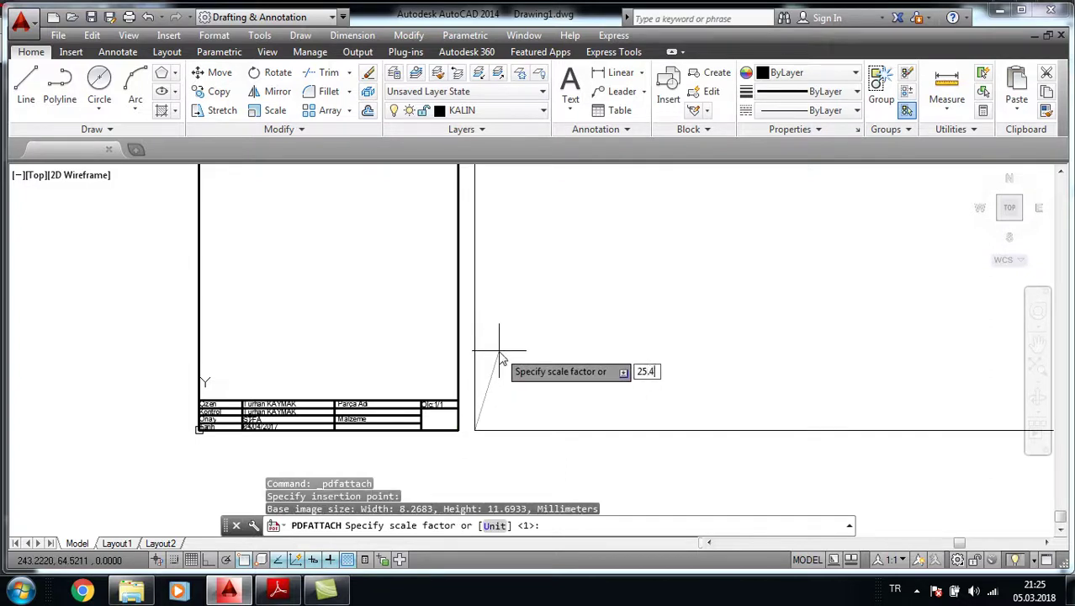
key("Return")
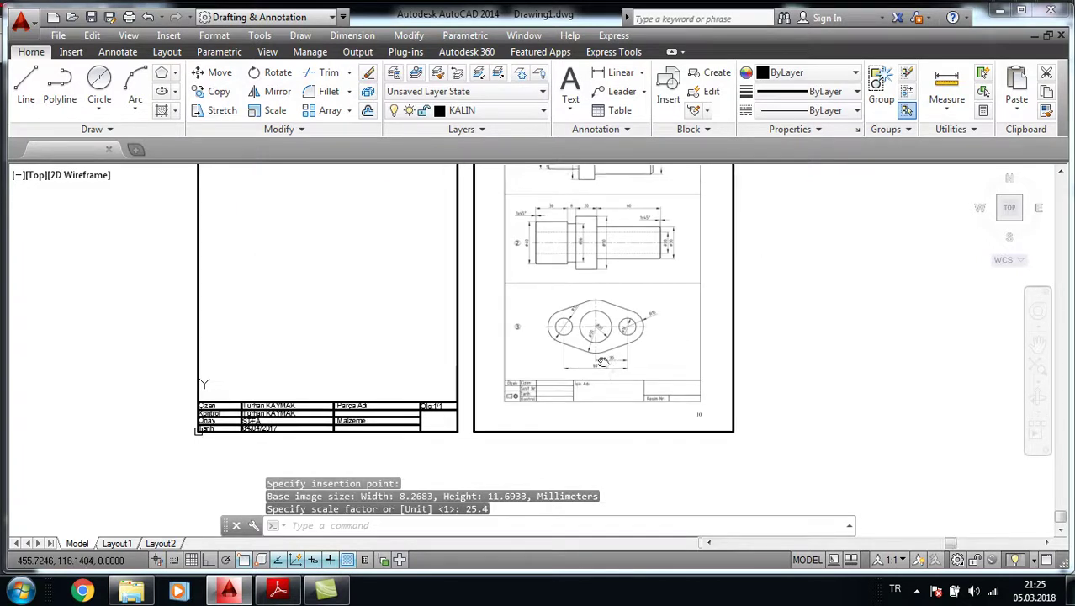
middle_click_drag(602, 362, 490, 429)
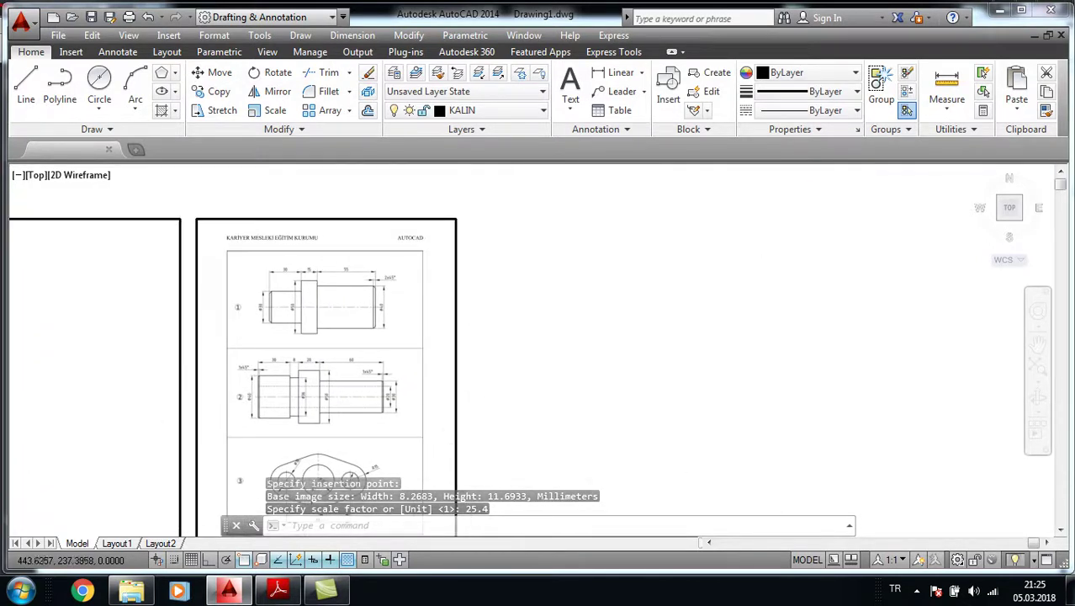
scroll(471, 294, "up", 1)
scroll(471, 293, "up", 1)
middle_click_drag(372, 304, 374, 262)
scroll(298, 236, "up", 1)
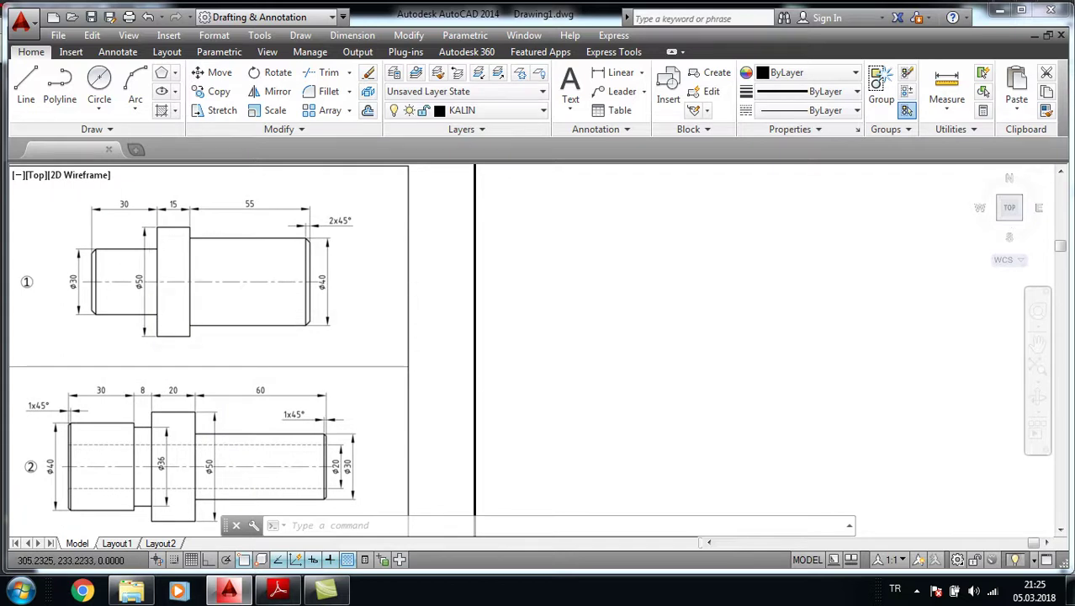
scroll(150, 265, "up", 1)
Step: Make EKSEN 1 the current layer
middle_click_drag(304, 301, 292, 338)
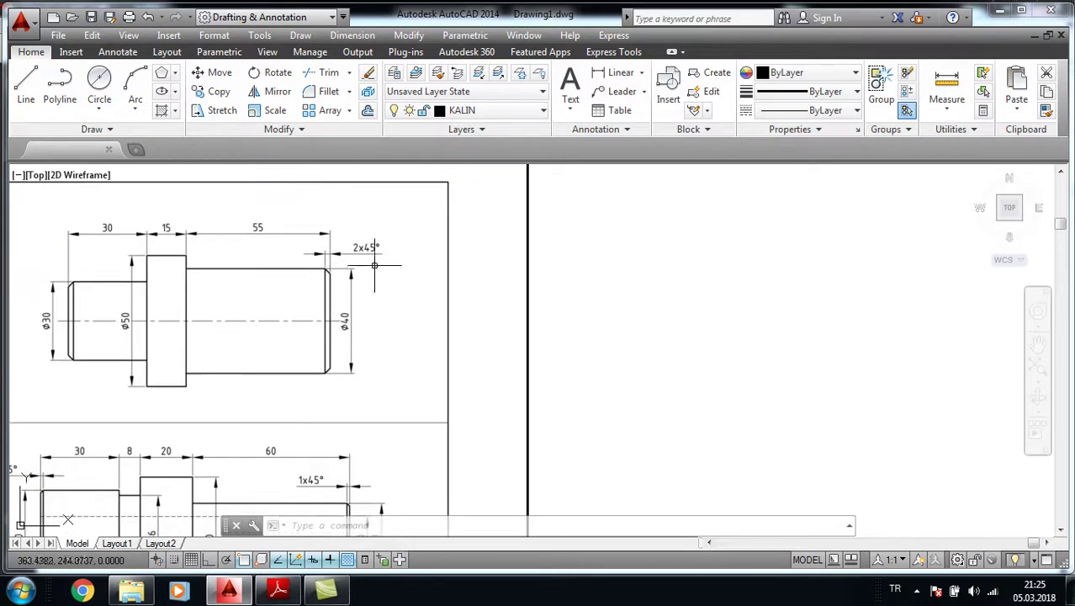
left_click(517, 110)
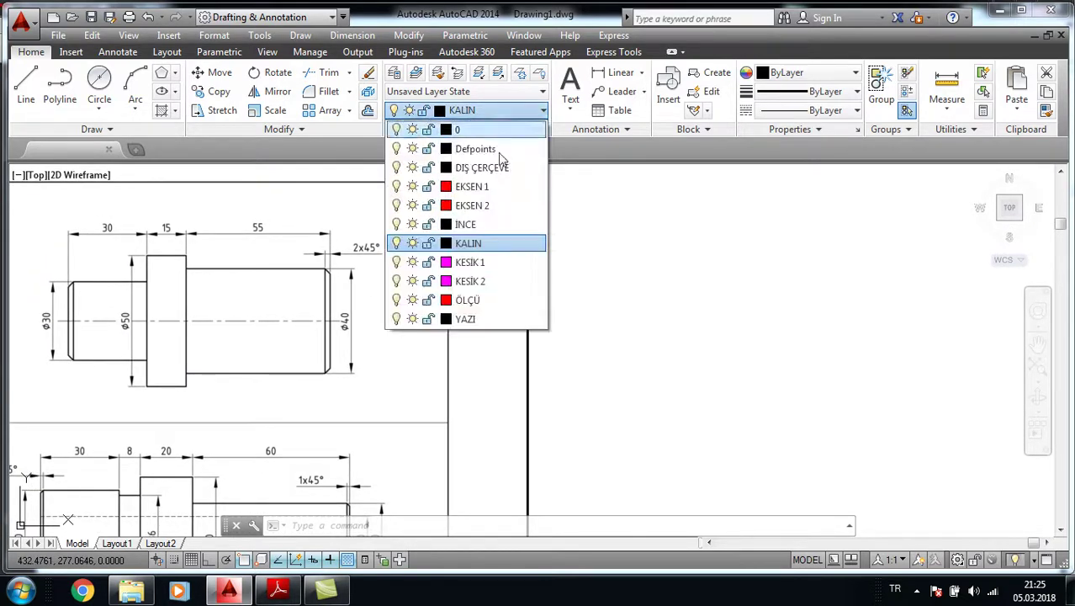
left_click(473, 187)
left_click(849, 110)
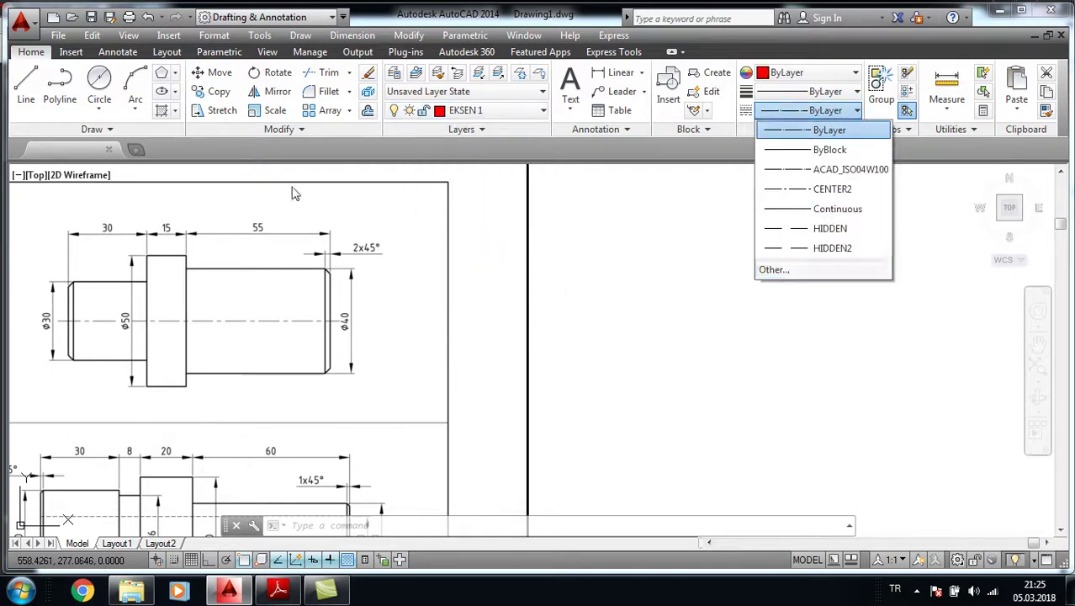
left_click(36, 84)
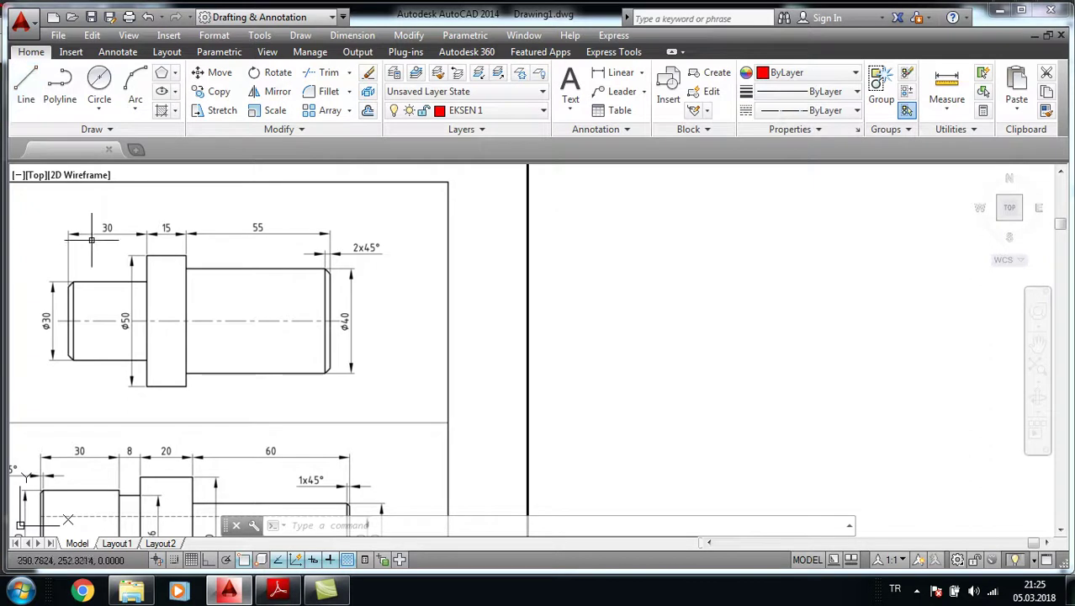
Step: Draw a 70-unit horizontal line right of the PDF sheet with Ortho on
left_click(26, 85)
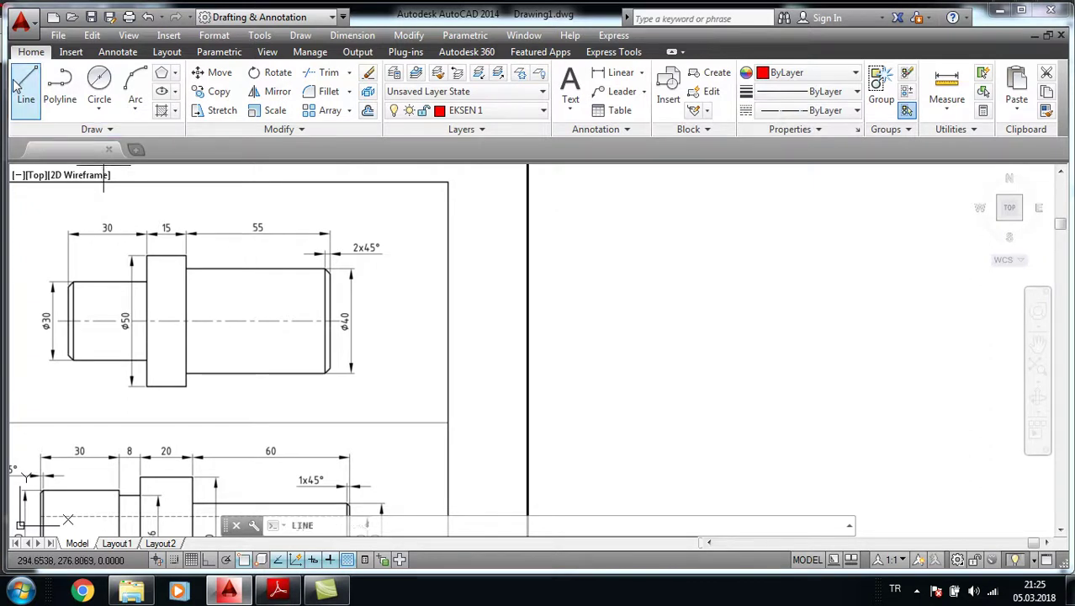
left_click(621, 317)
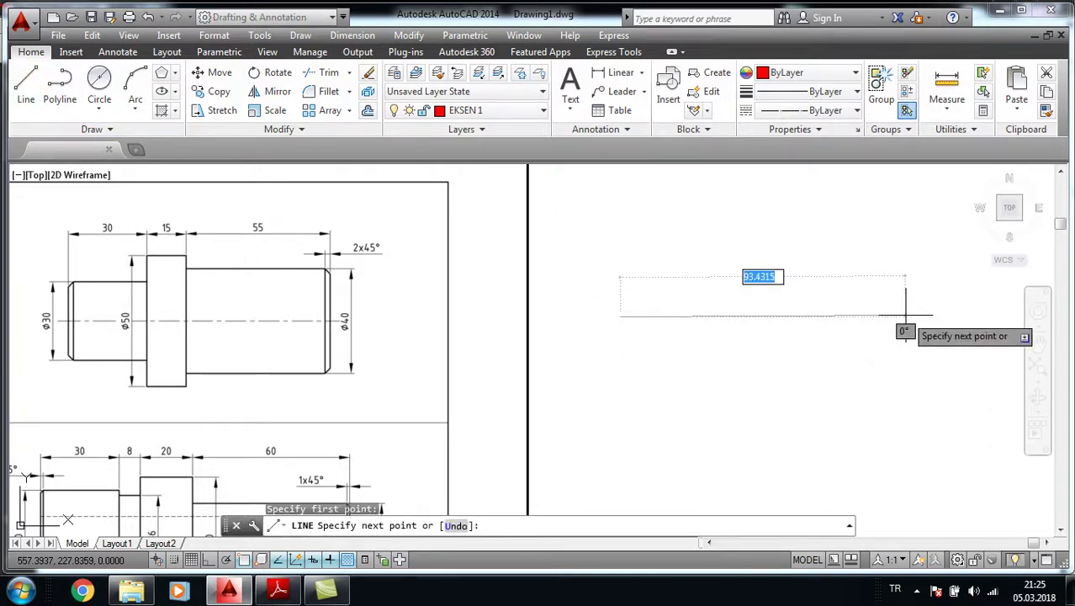
left_click(209, 560)
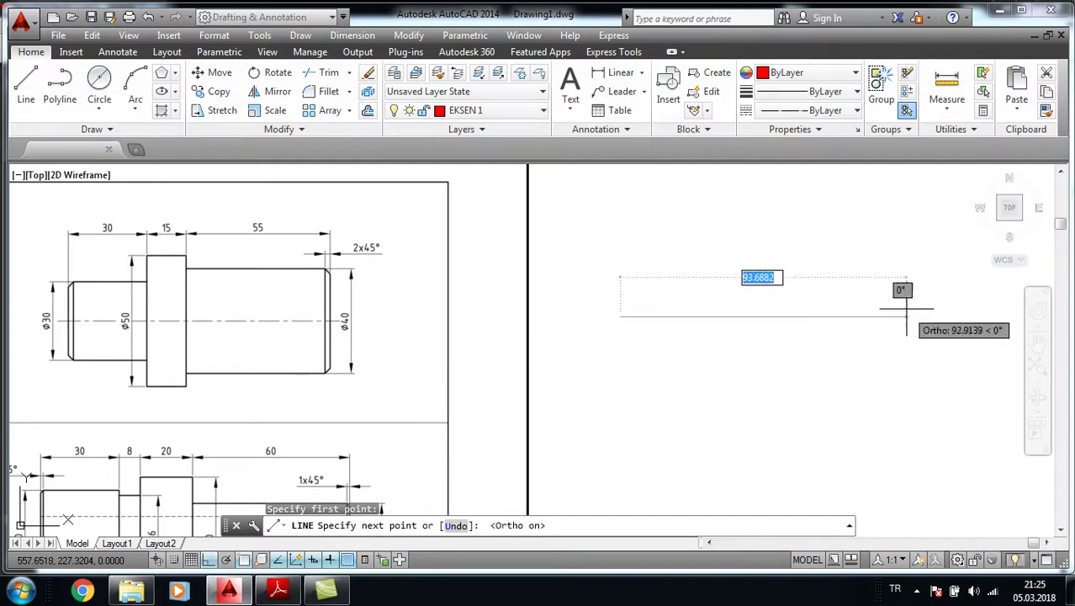
type("70")
key("Return")
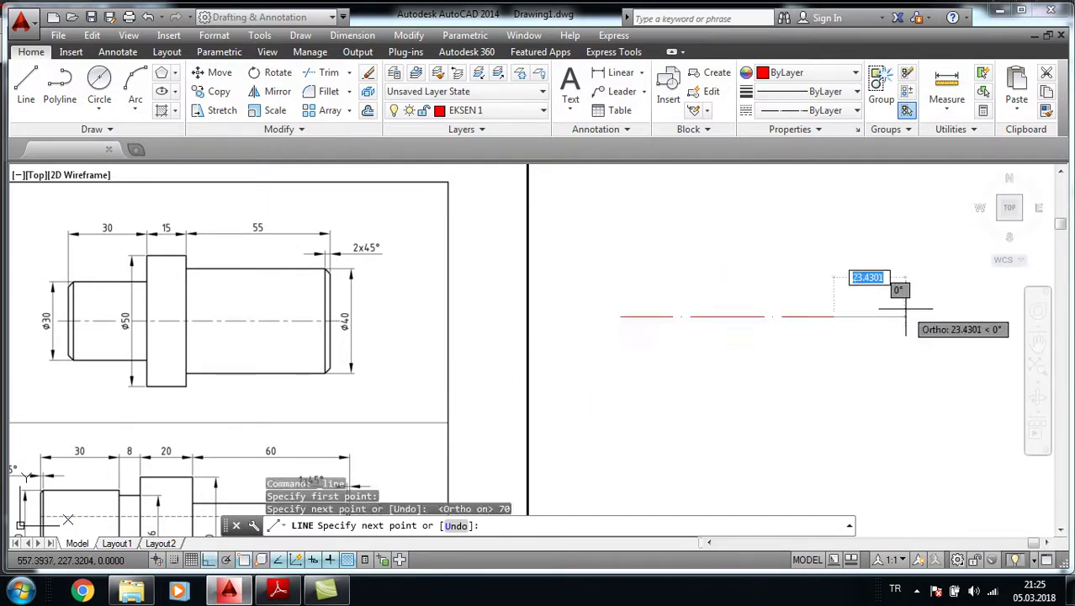
key("Return")
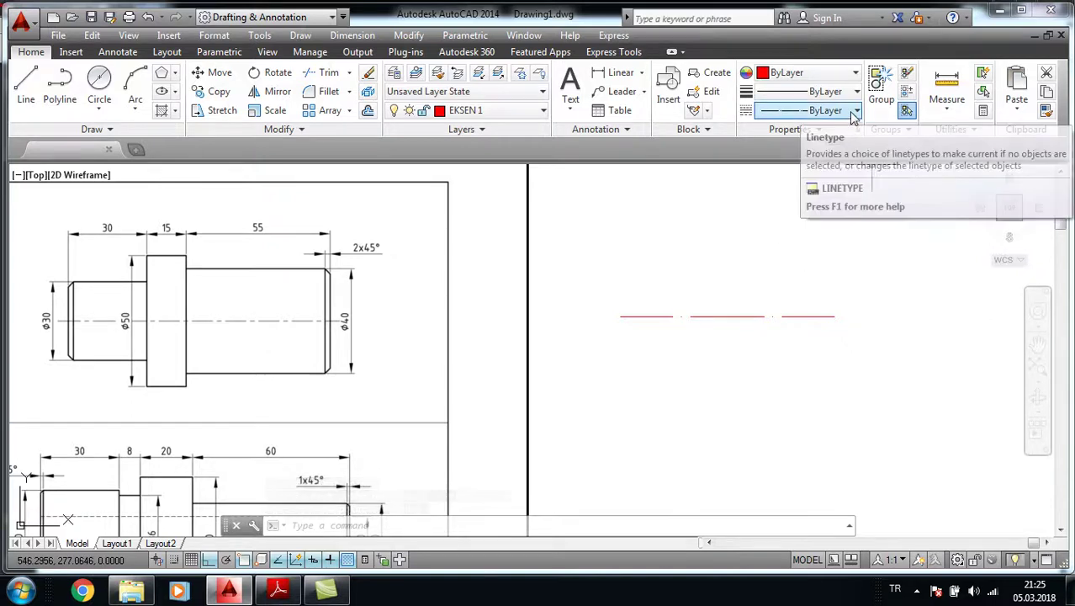
Step: In the Linetype Manager, set the global scale factor to 0.4 and adjust the current object scale
left_click(854, 112)
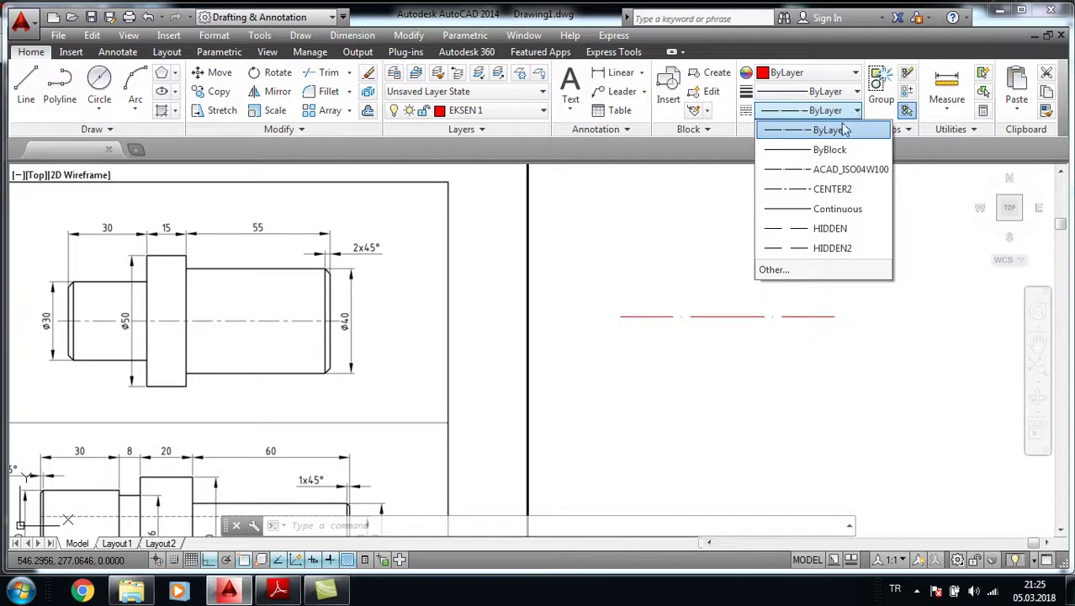
left_click(789, 271)
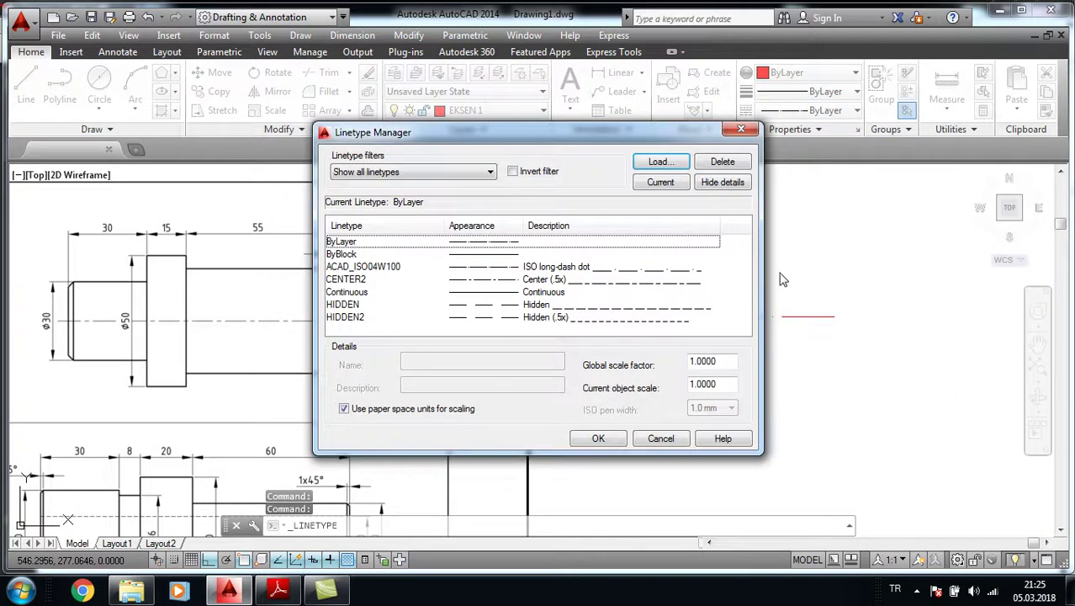
left_click_drag(716, 361, 616, 356)
type(".4")
left_click_drag(721, 379, 660, 389)
type("0.")
left_click(611, 443)
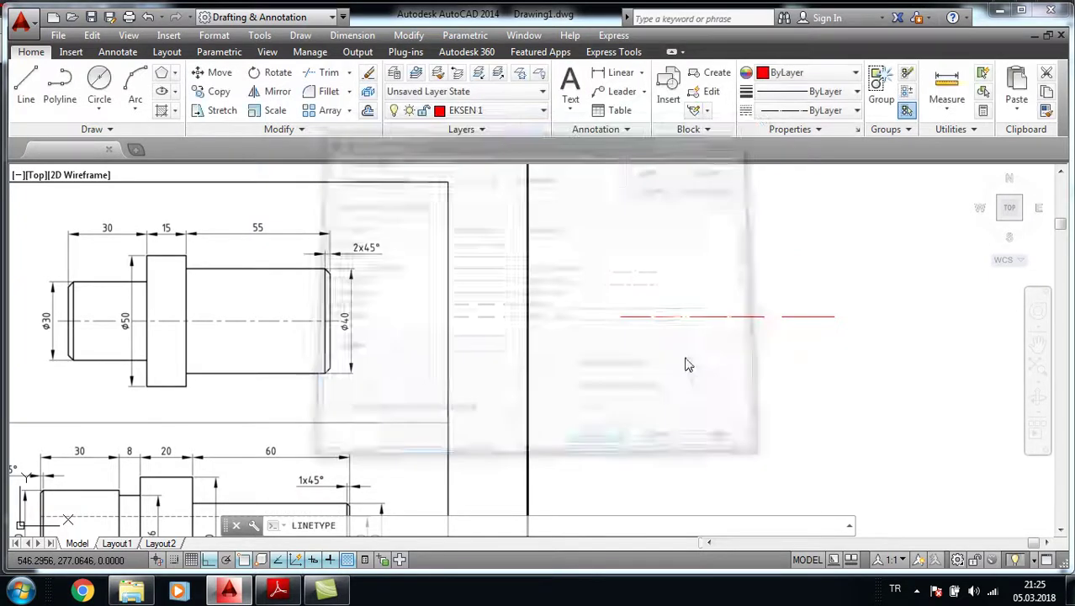
Step: On layer KALIN, start the outline at the centerline's left end with a 15-unit vertical edge
left_click(497, 118)
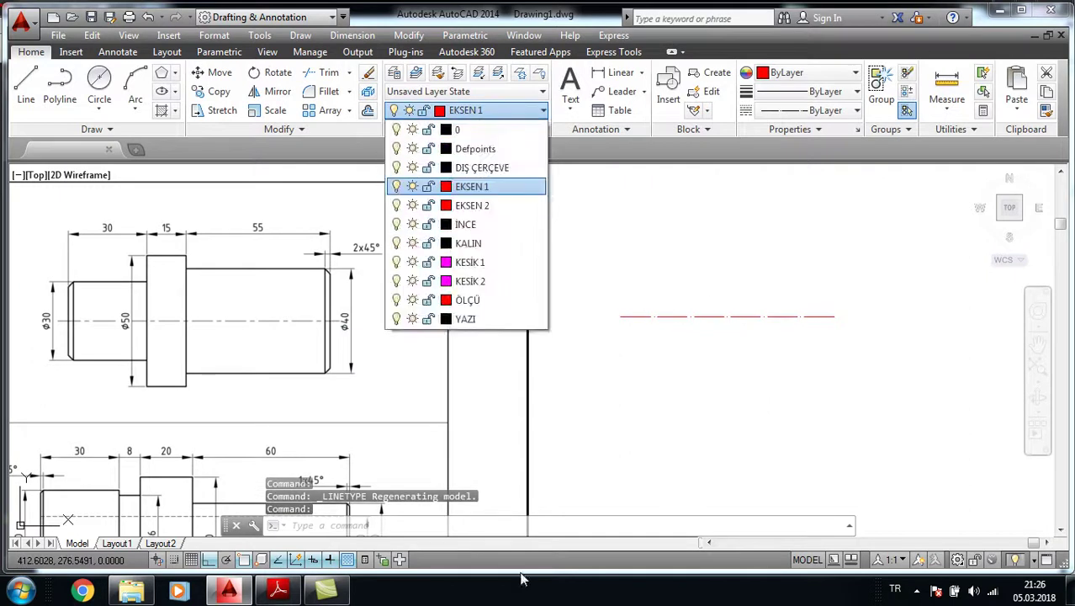
left_click(458, 242)
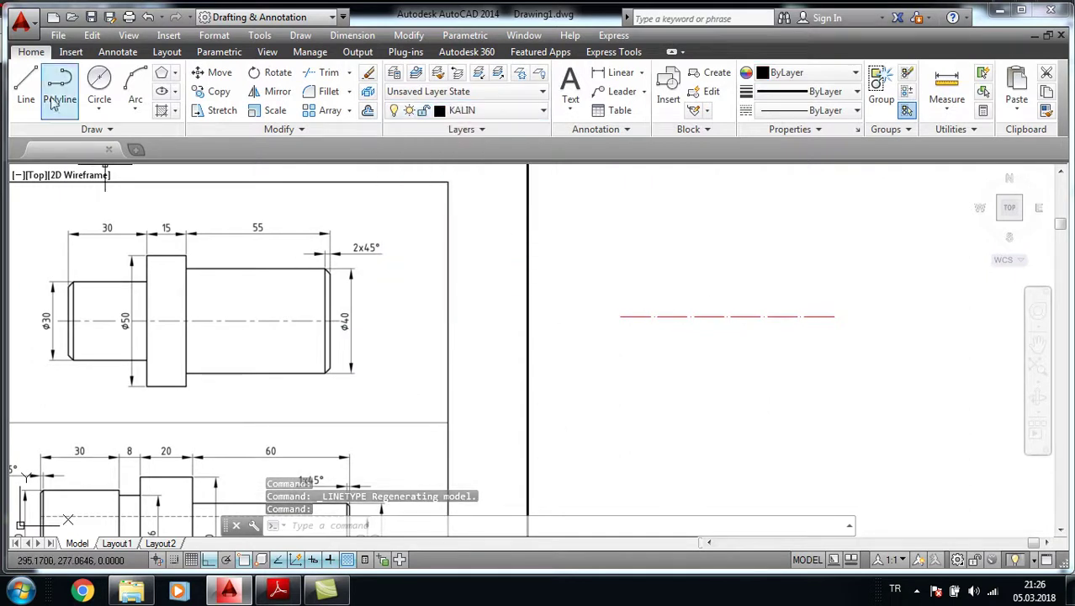
left_click(26, 84)
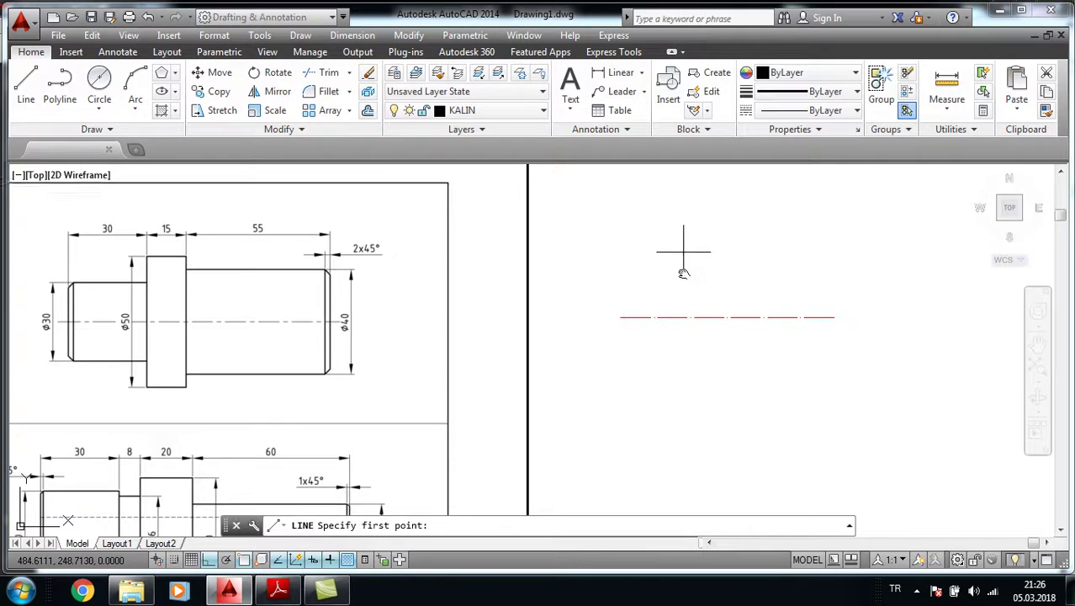
middle_click_drag(684, 235, 684, 283)
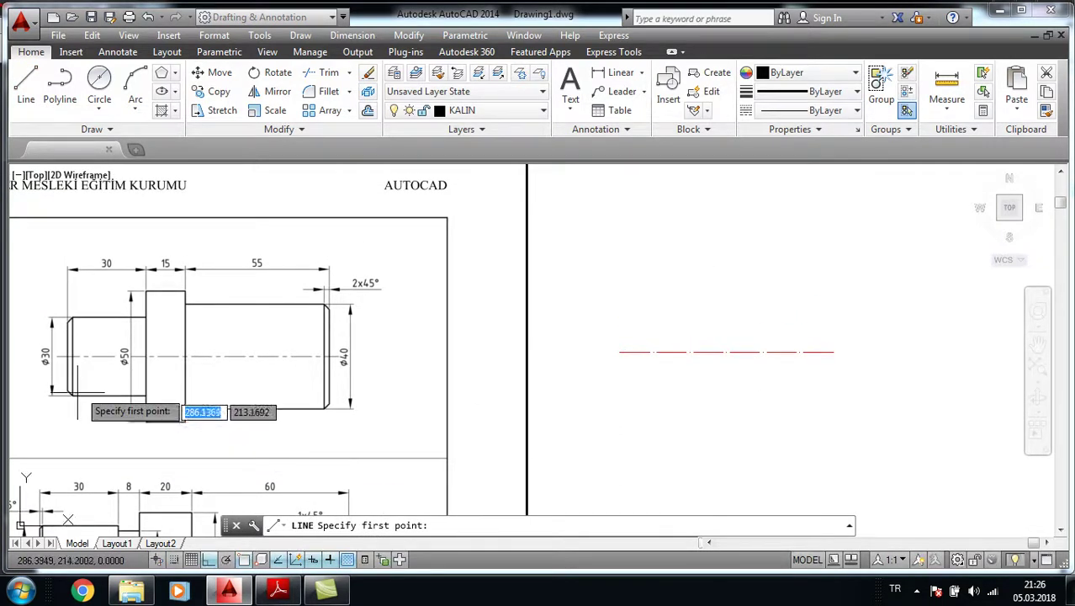
middle_click_drag(468, 295, 461, 243)
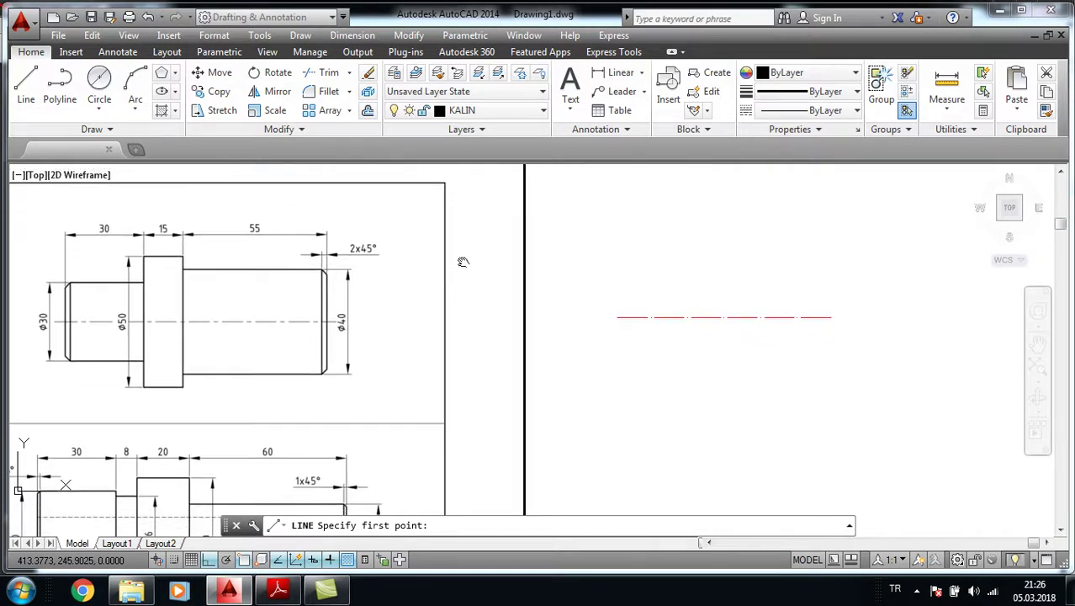
left_click(617, 317)
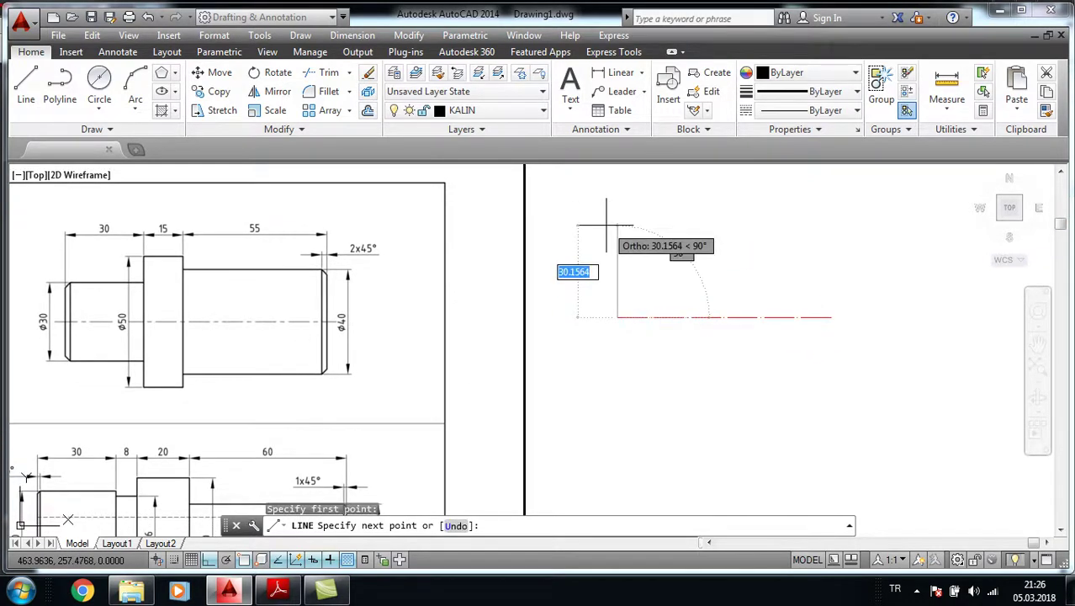
type("15")
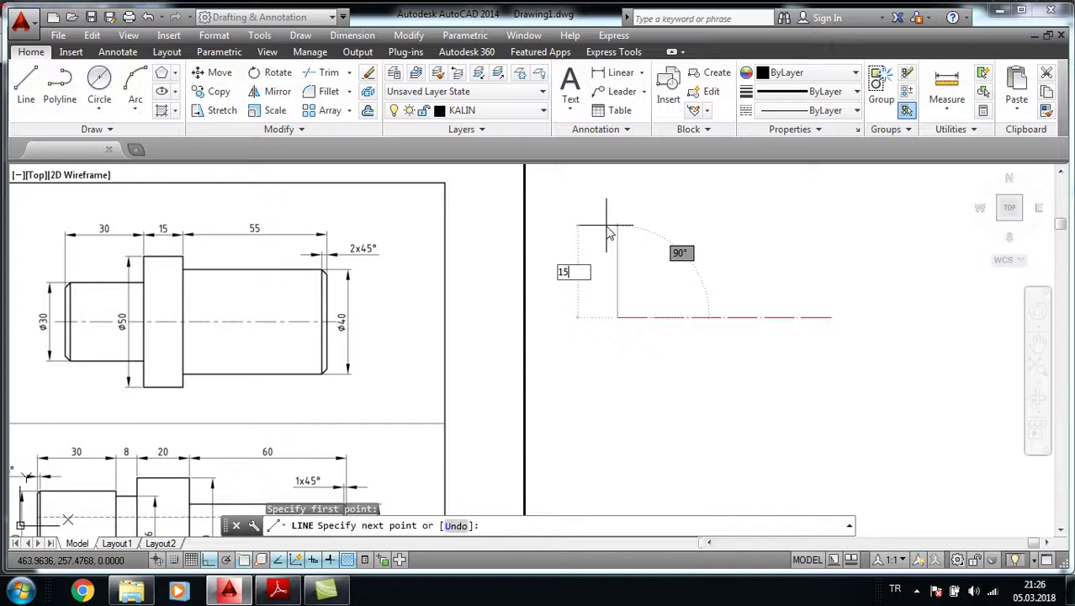
key("Return")
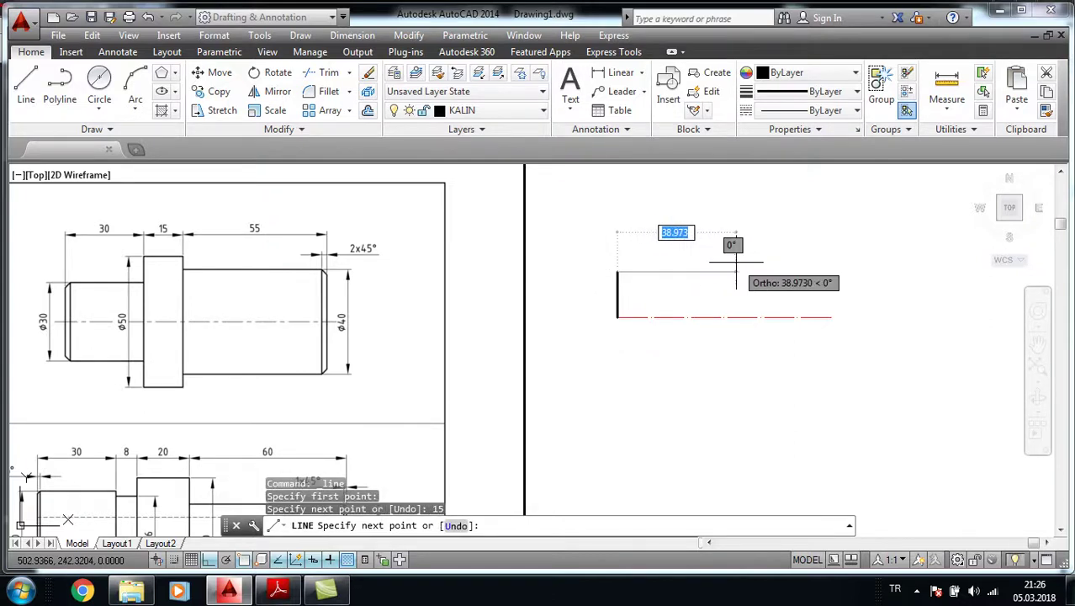
Step: Continue with a 30-unit horizontal step, a 10-unit rise and a 15-unit collar top
type("30")
key("Return")
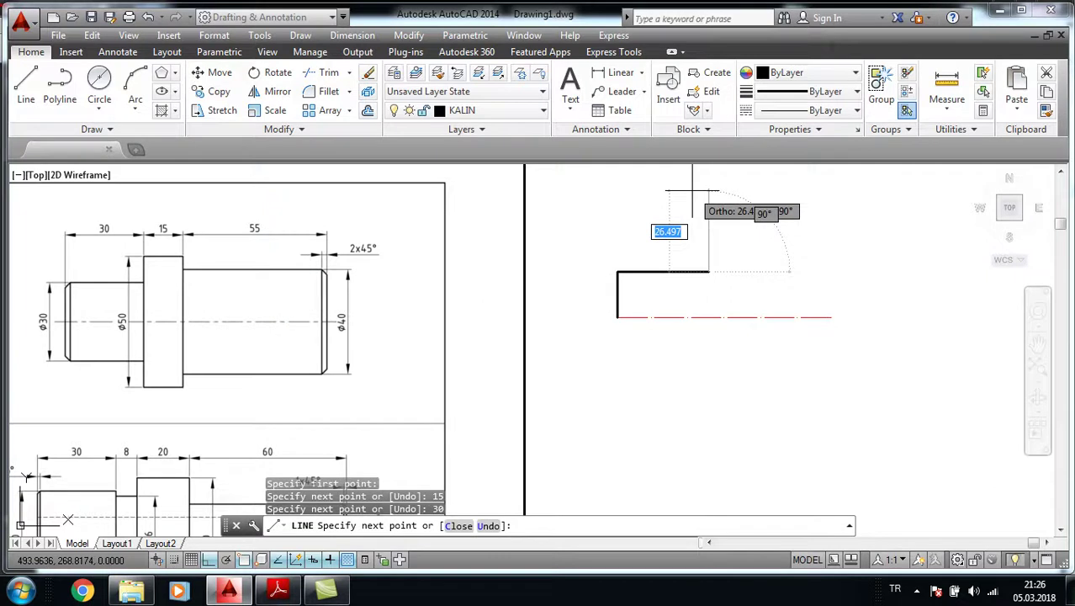
type("10")
key("Return")
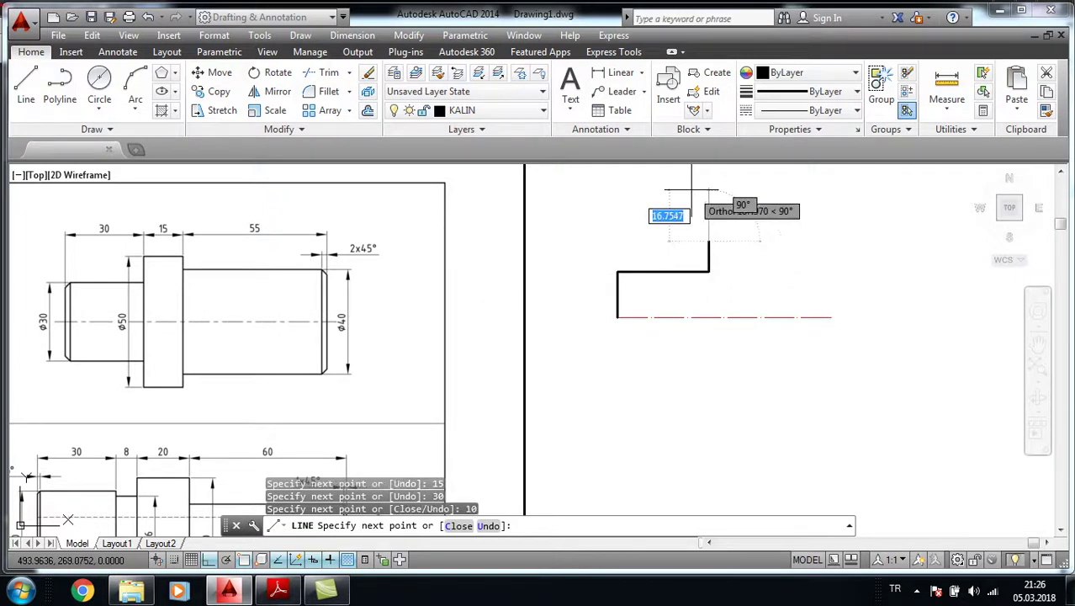
type("15")
key("Return")
left_click(761, 241)
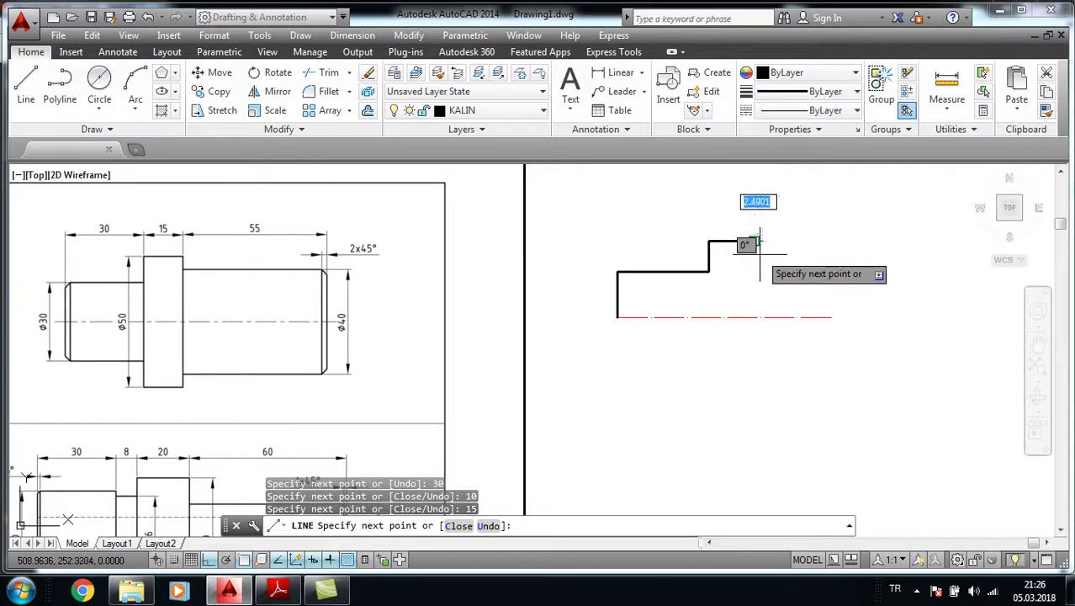
left_click(755, 242)
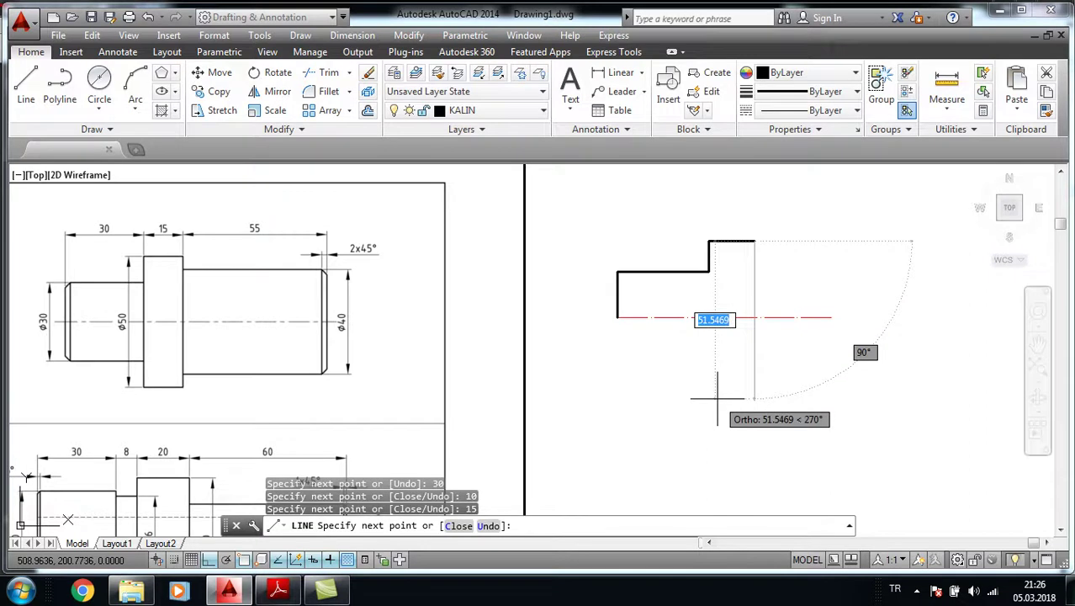
Step: Drop 5 units, run 55 units right, then close the outline down to the centerline
type("5")
key("Return")
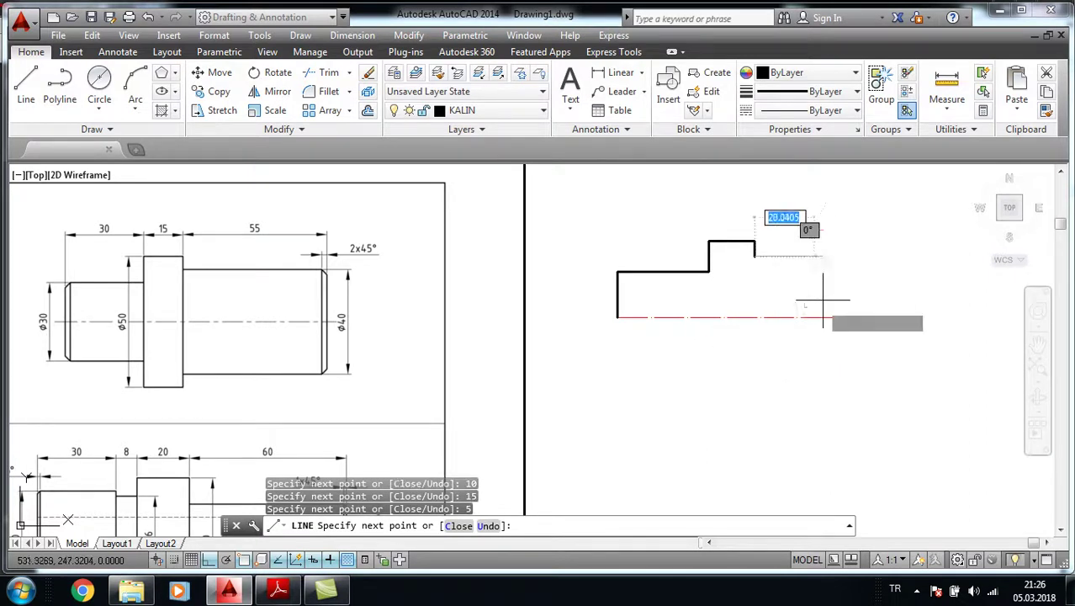
type("55")
key("Return")
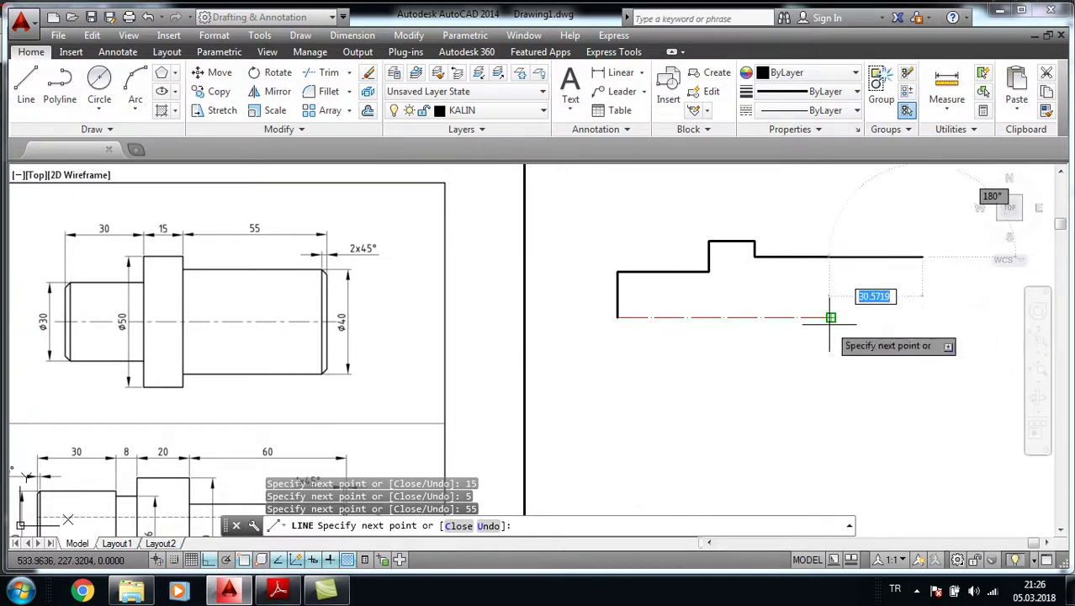
left_click(919, 317)
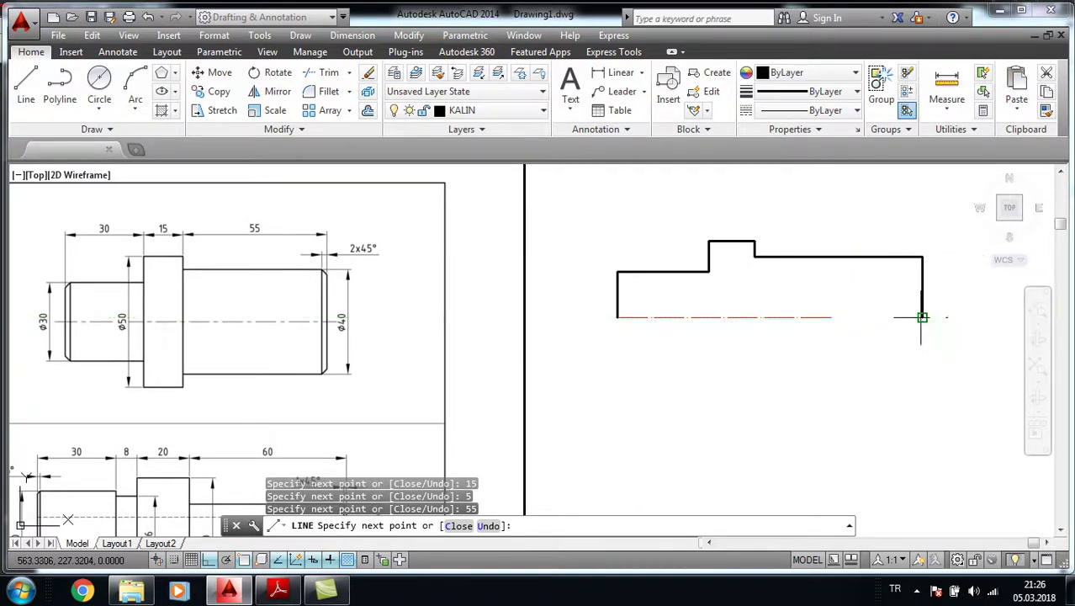
key("Escape")
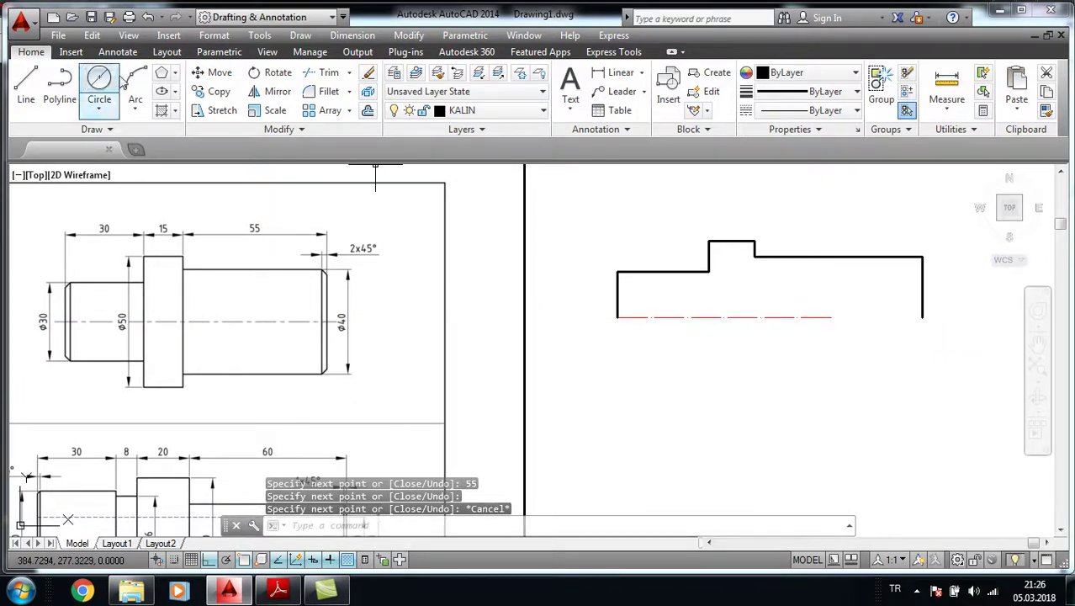
Step: Add a linear dimension measuring the 70-unit red centerline
left_click(118, 52)
left_click(289, 88)
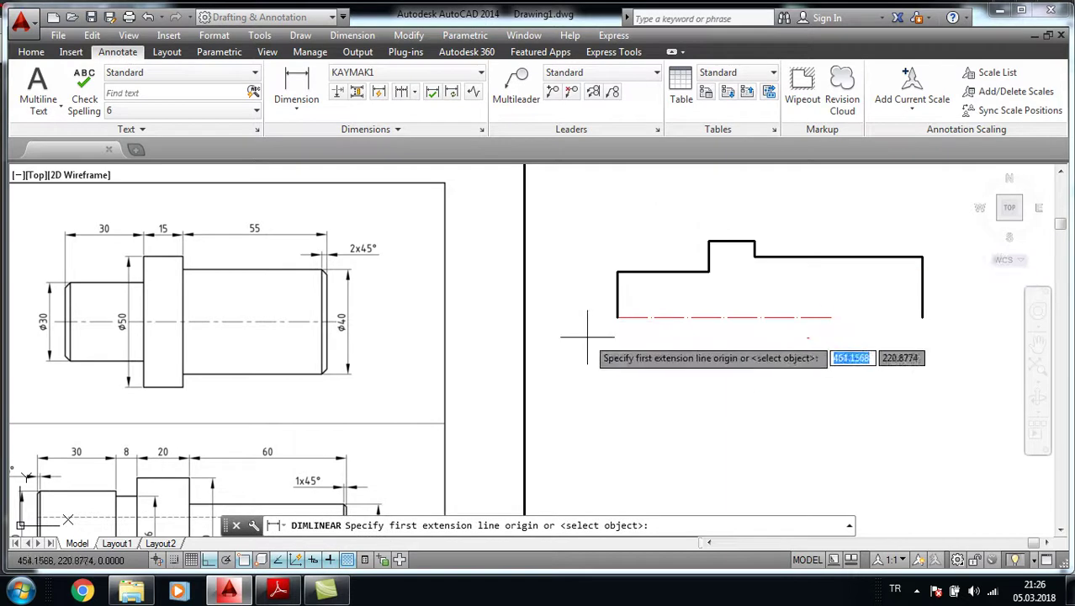
left_click(617, 317)
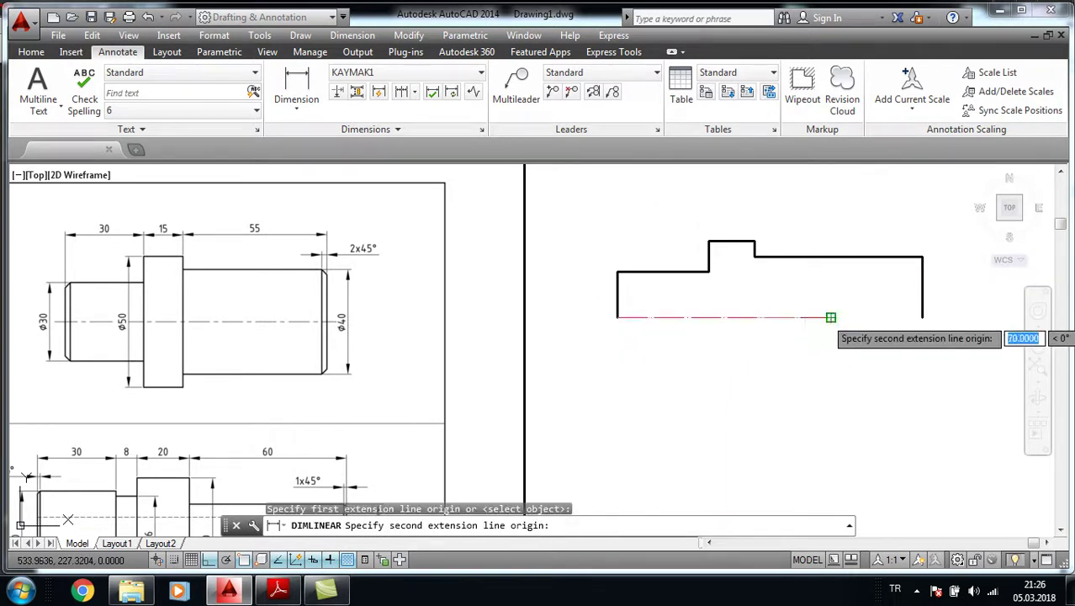
left_click(831, 318)
left_click(723, 344)
Step: Grip-stretch the centerline's right end to the shaft outline's right end
left_click(724, 357)
left_click(709, 337)
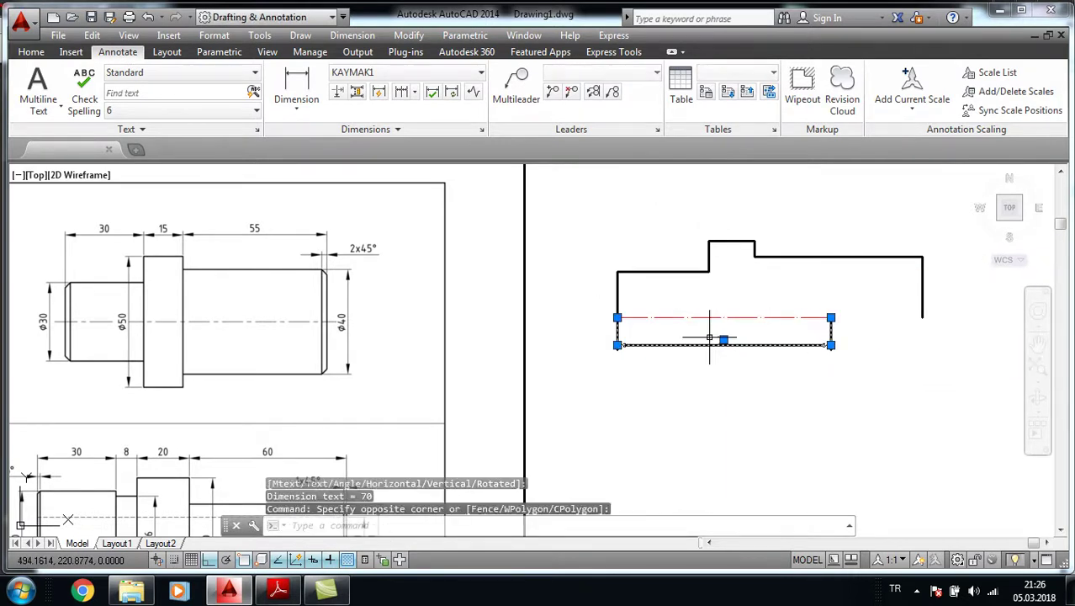
left_click(724, 339)
left_click(807, 317)
left_click(830, 318)
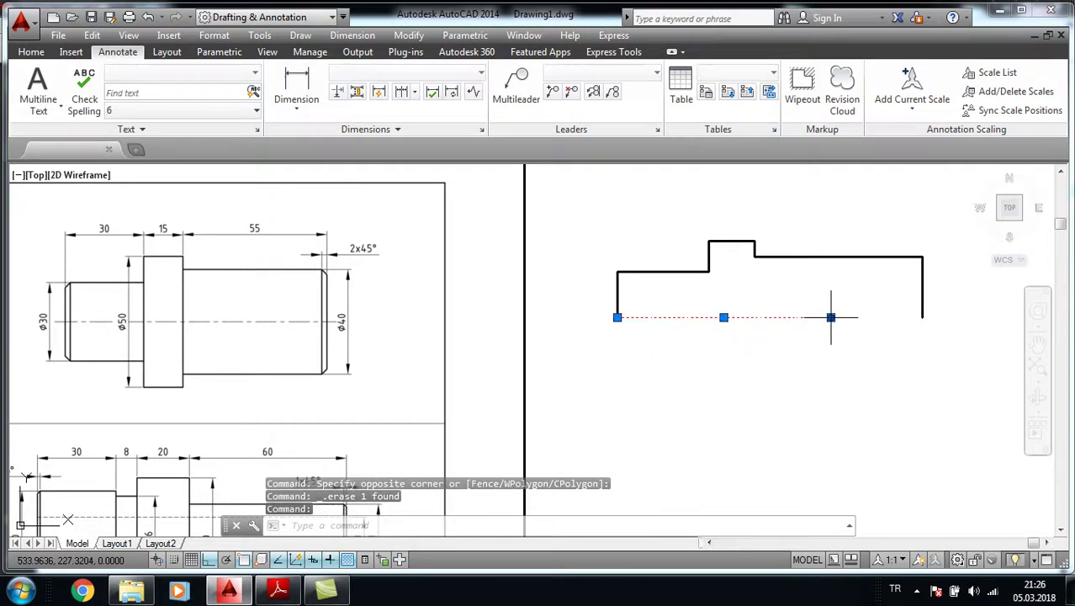
left_click(916, 318)
key("Escape")
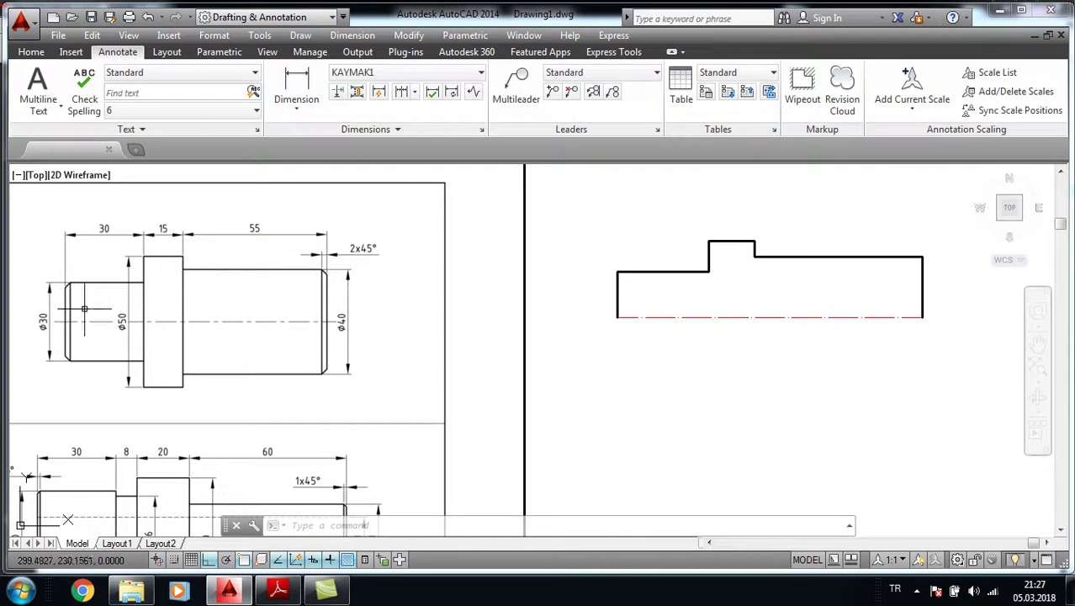
scroll(925, 267, "up", 2)
middle_click_drag(925, 268, 797, 286)
left_click(31, 53)
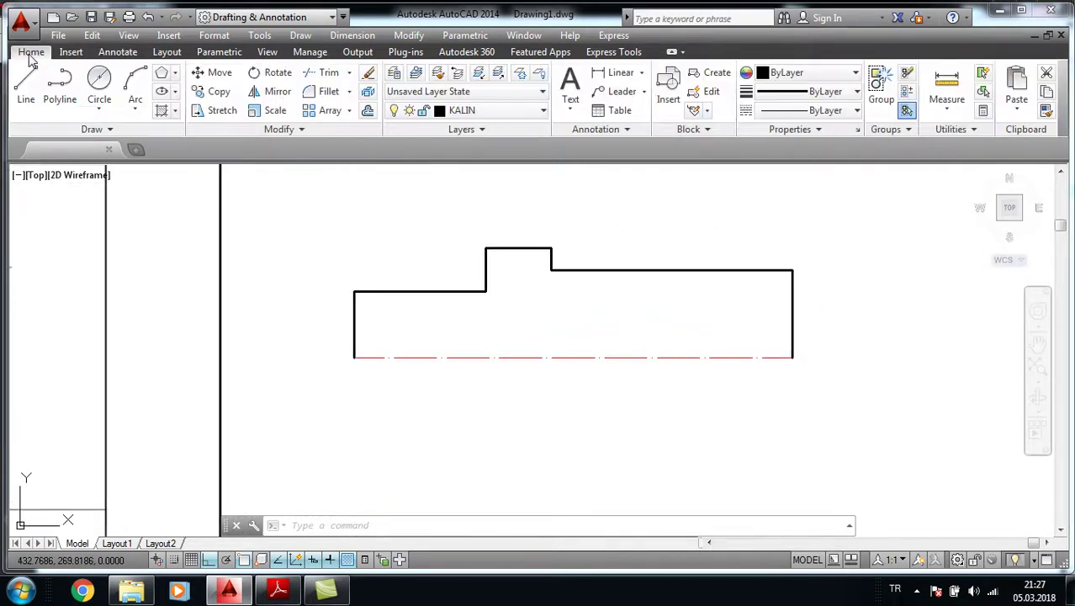
Step: Chamfer the shaft's upper-left corner with distances 2 and 2
left_click(350, 94)
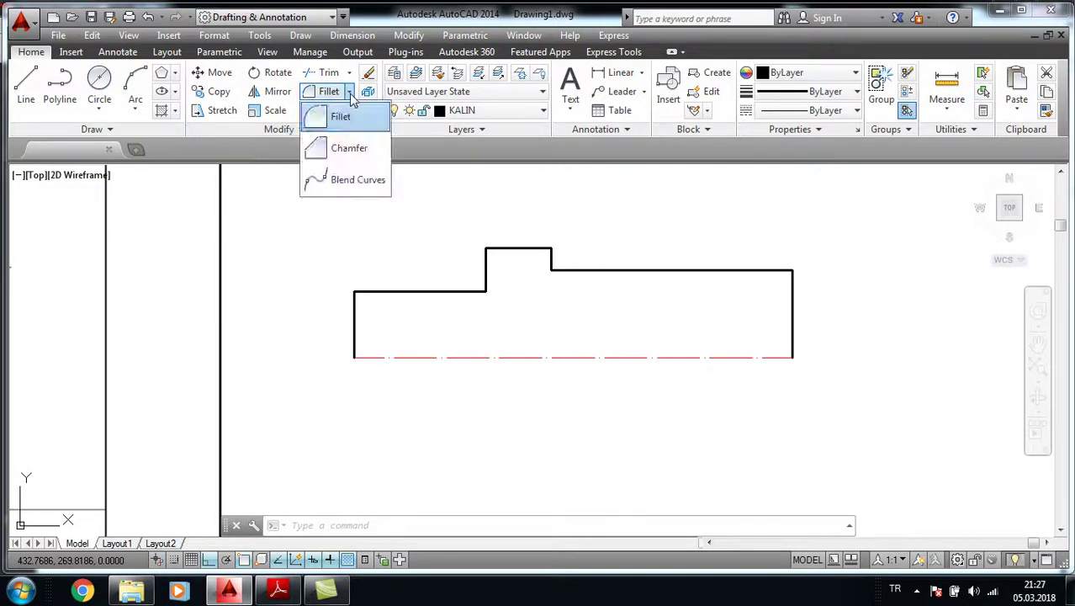
left_click(349, 149)
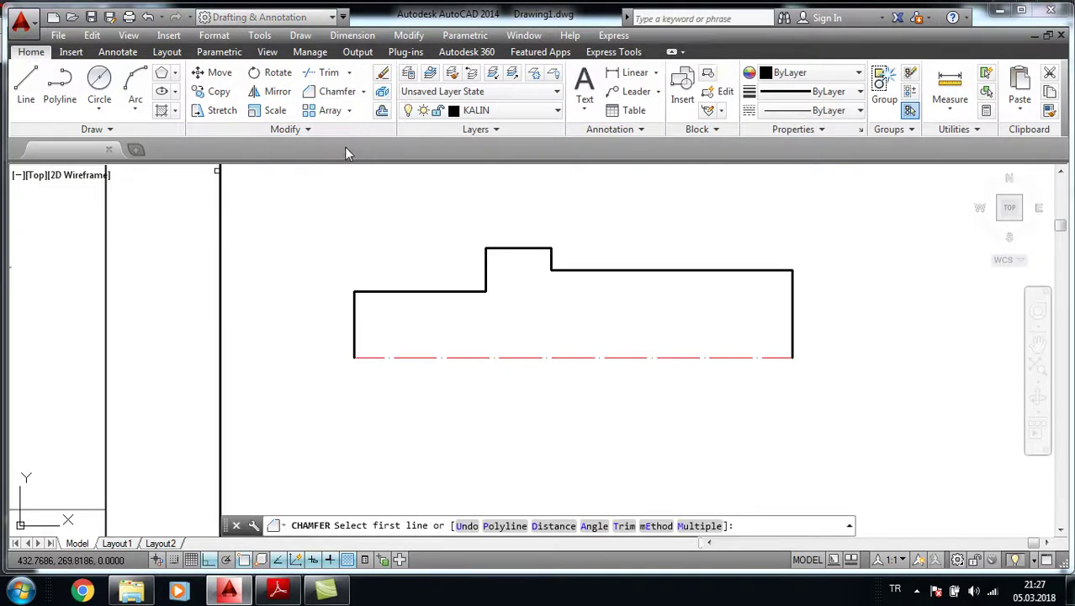
left_click(553, 527)
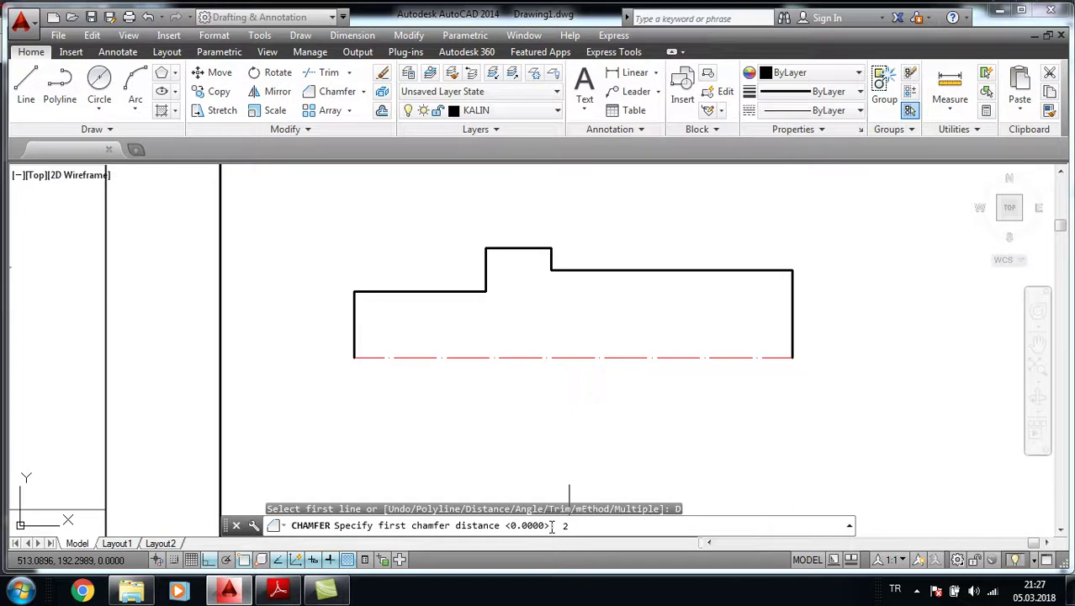
key("Return")
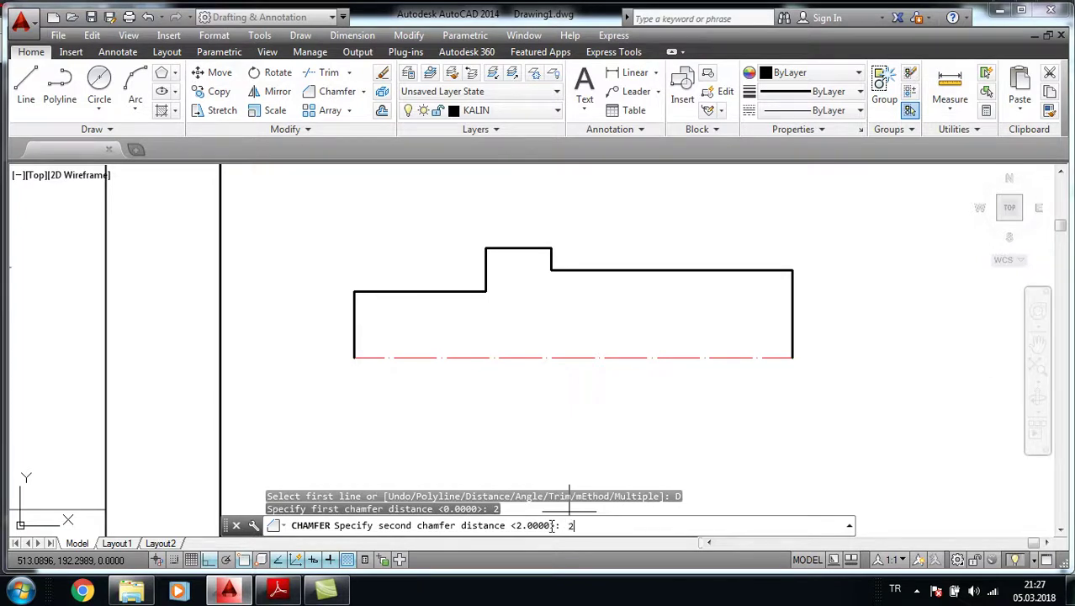
key("Return")
left_click(354, 306)
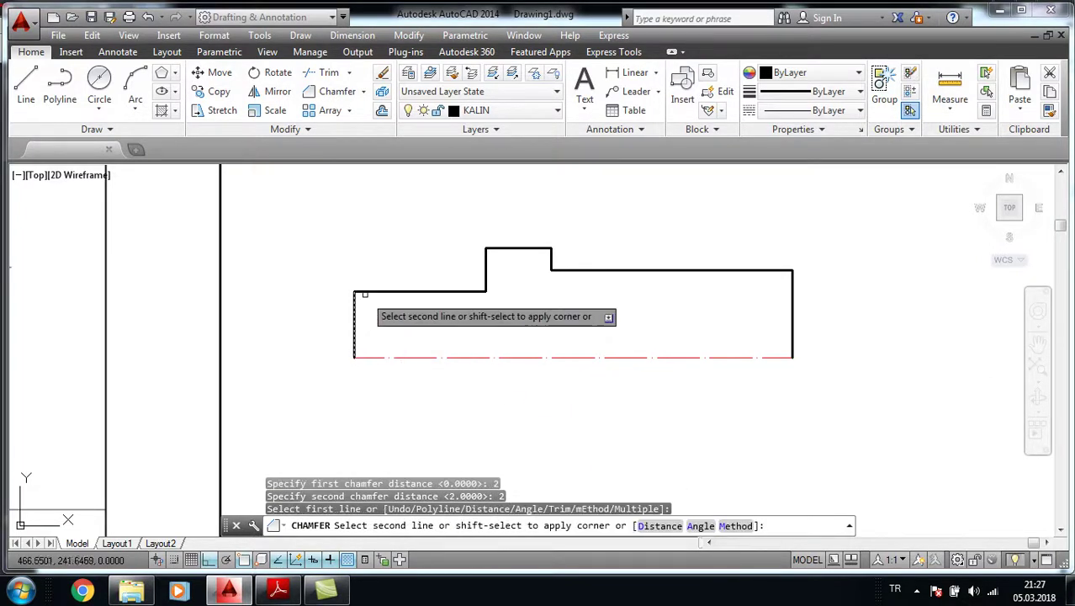
left_click(365, 292)
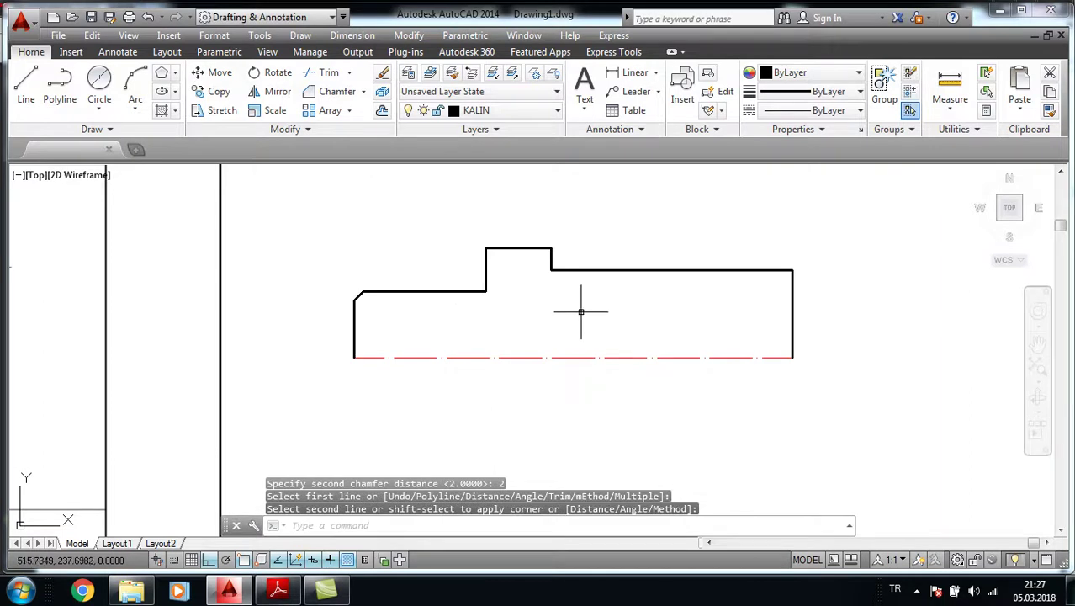
Step: Chamfer the upper-right corner using length 2 and angle 45°
key("Return")
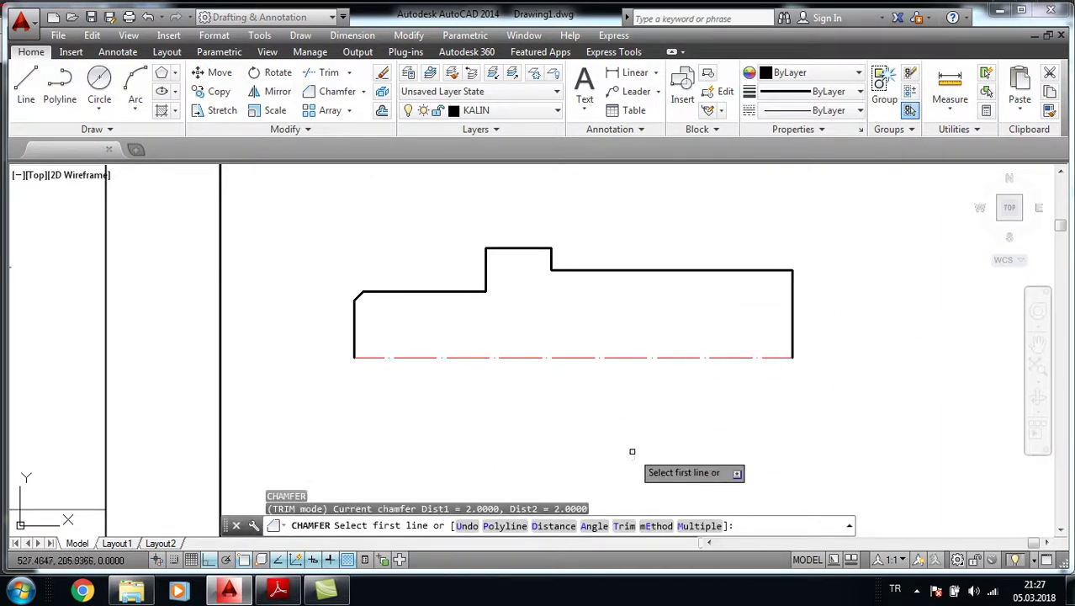
left_click(595, 526)
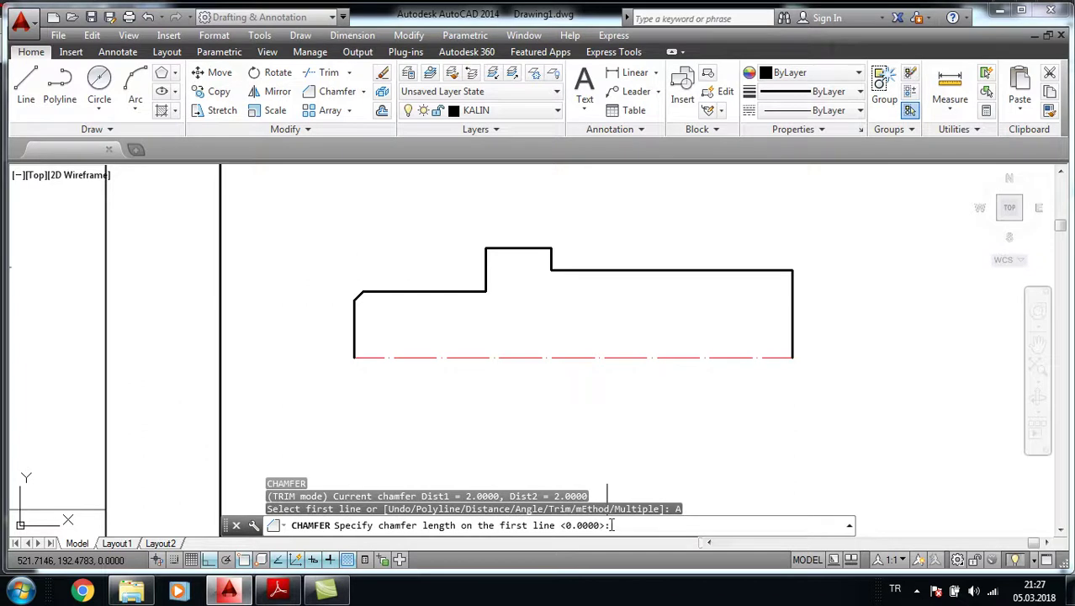
type("2")
key("Return")
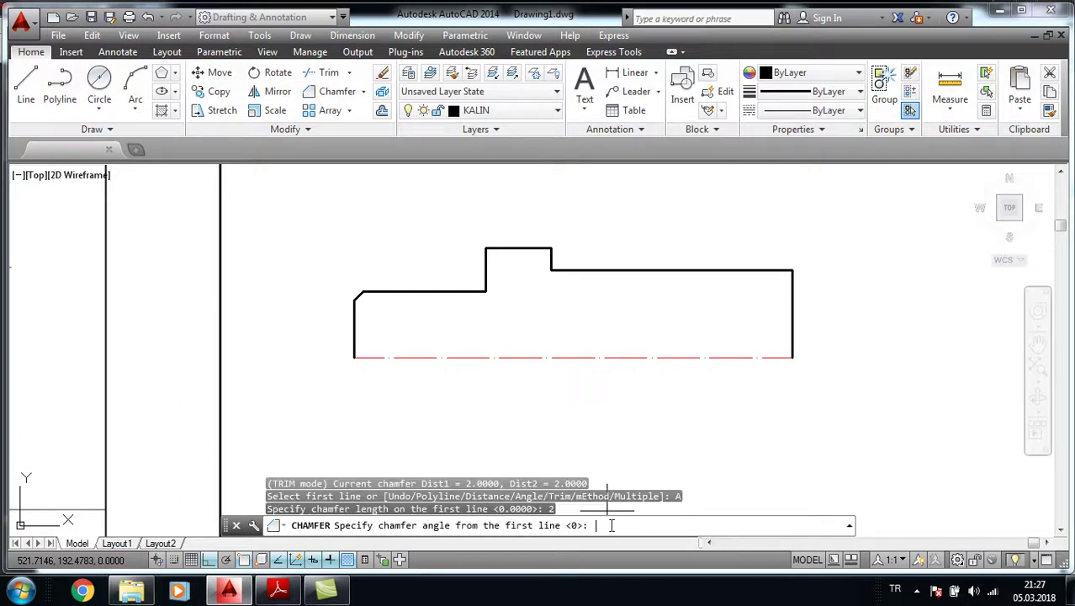
type("45")
key("Return")
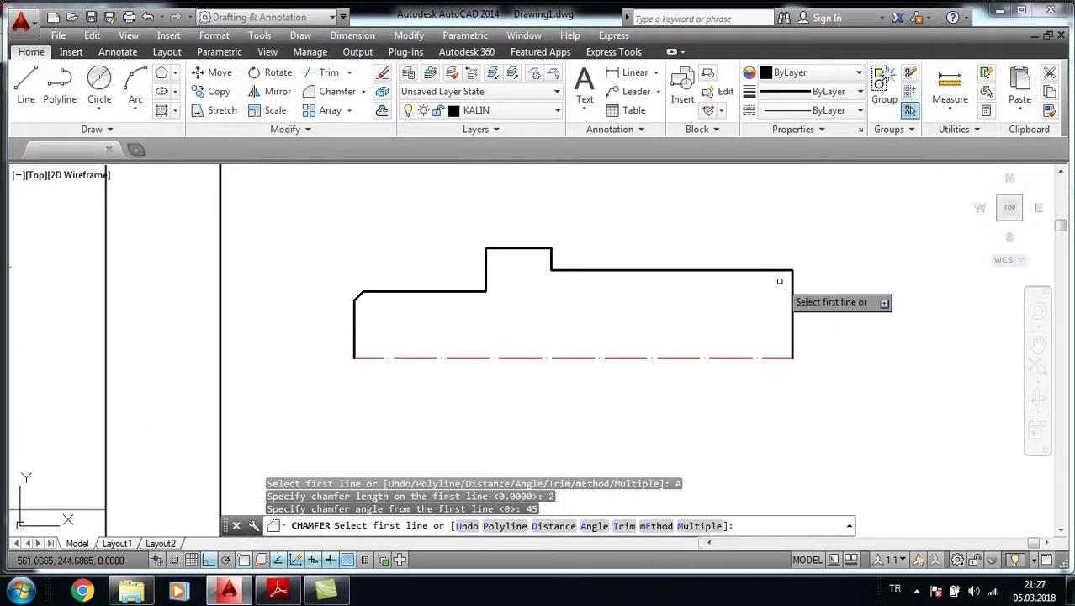
left_click(786, 271)
left_click(789, 283)
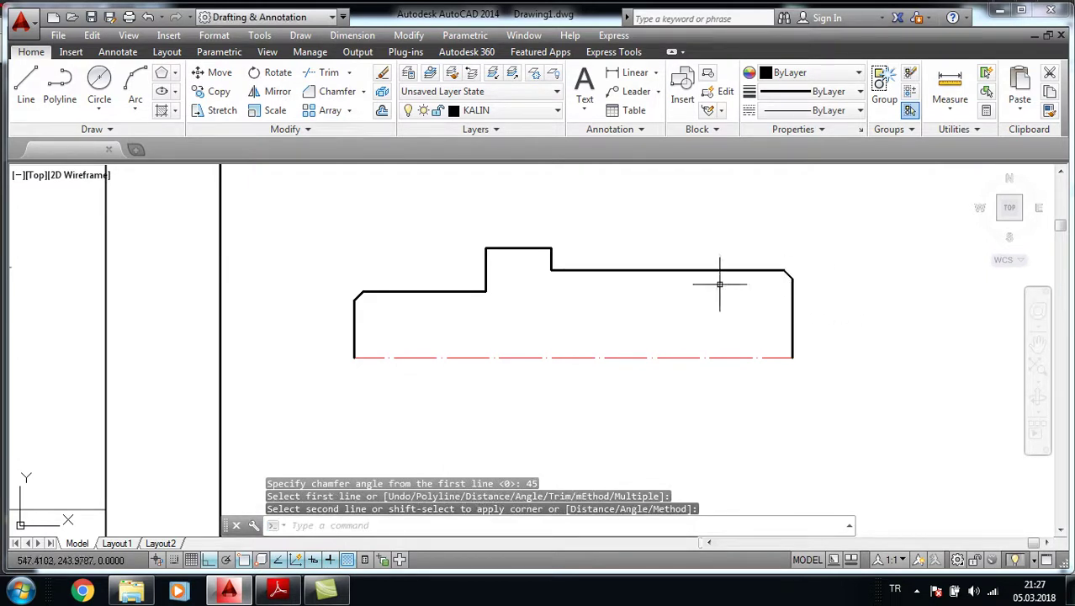
left_click(350, 74)
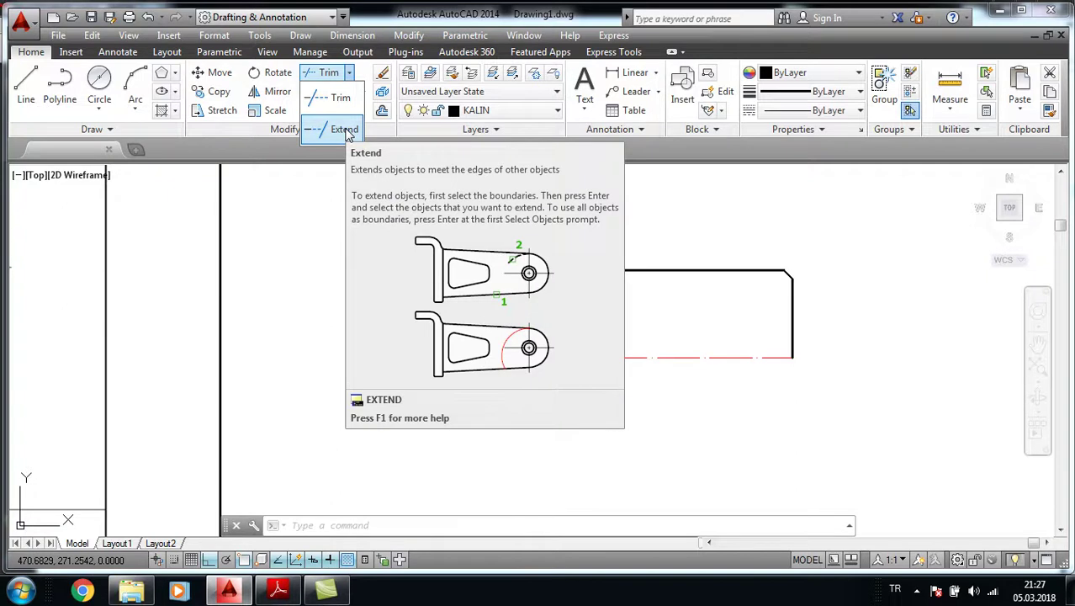
Step: Extend the collar's vertical step lines down to the red centerline boundary
left_click(348, 132)
scroll(547, 270, "up", 2)
scroll(544, 272, "up", 1)
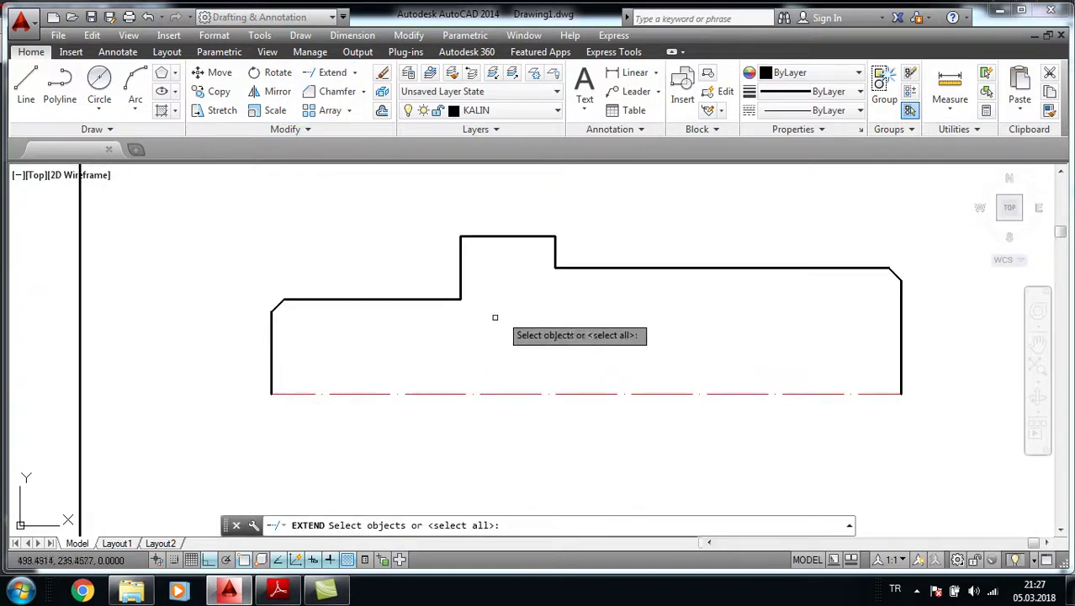
left_click(460, 287)
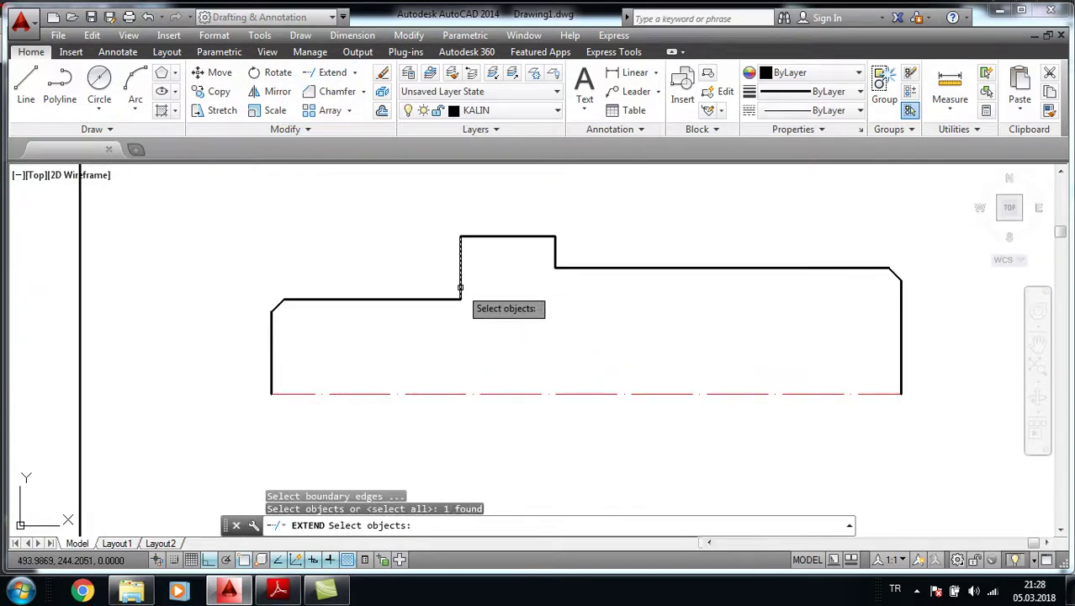
key("Escape")
left_click(332, 72)
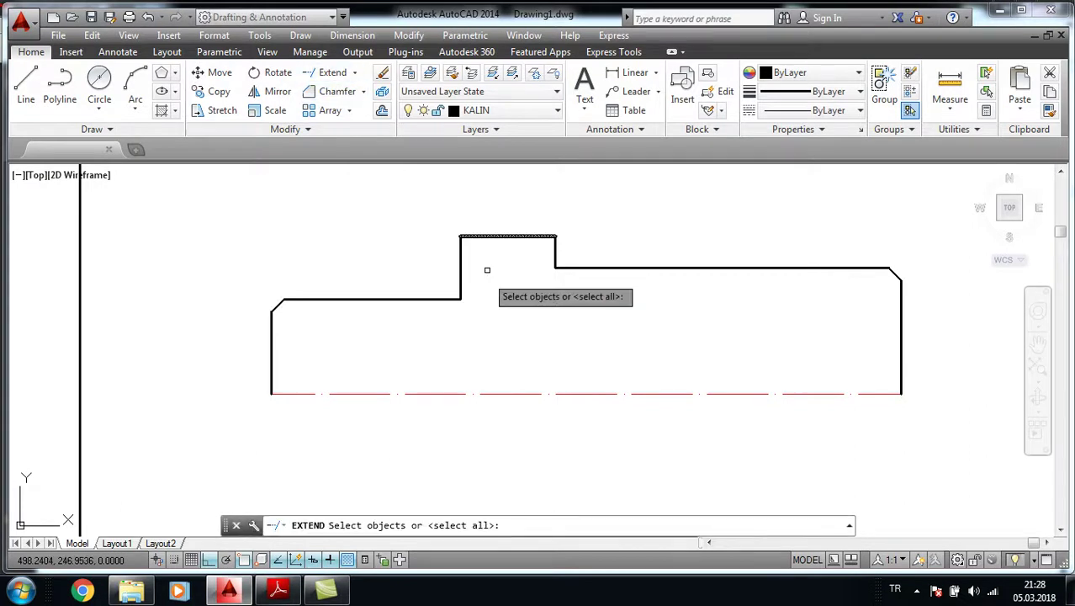
left_click(460, 288)
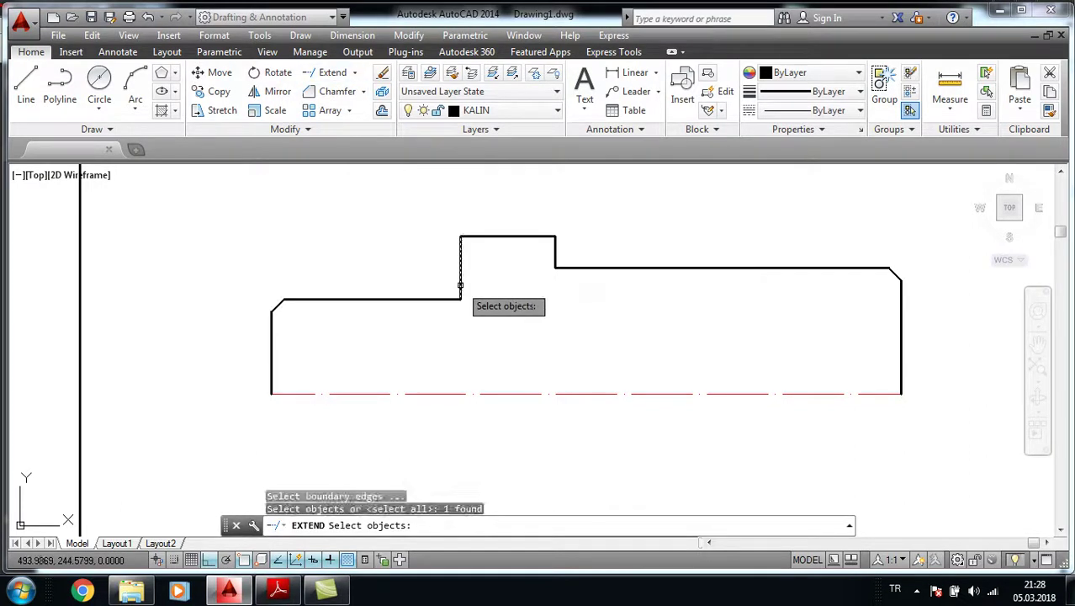
left_click(461, 392)
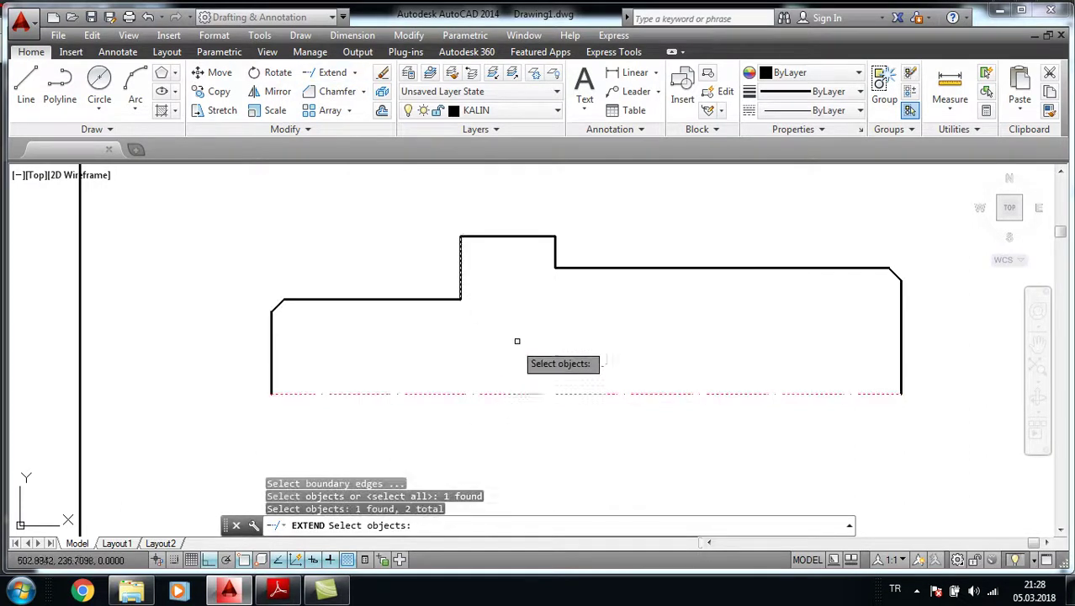
key("Return")
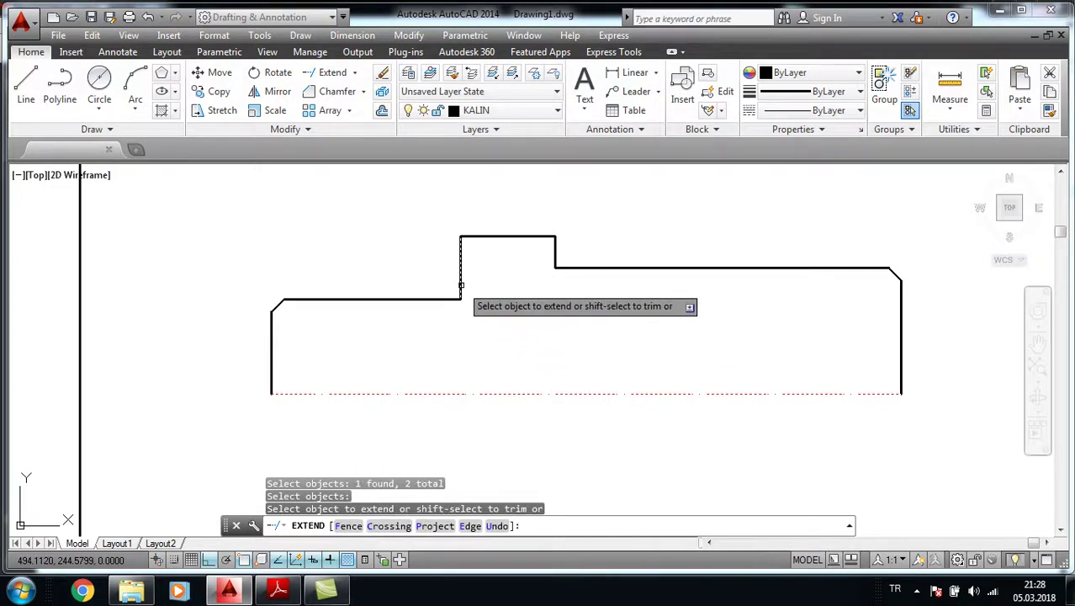
left_click(461, 288)
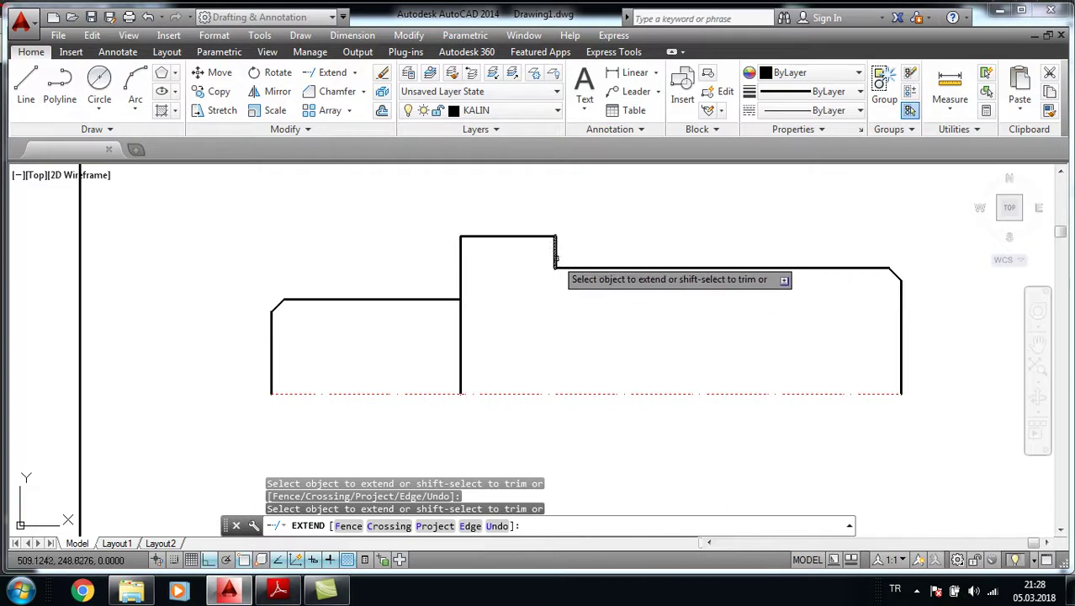
scroll(555, 259, "up", 2)
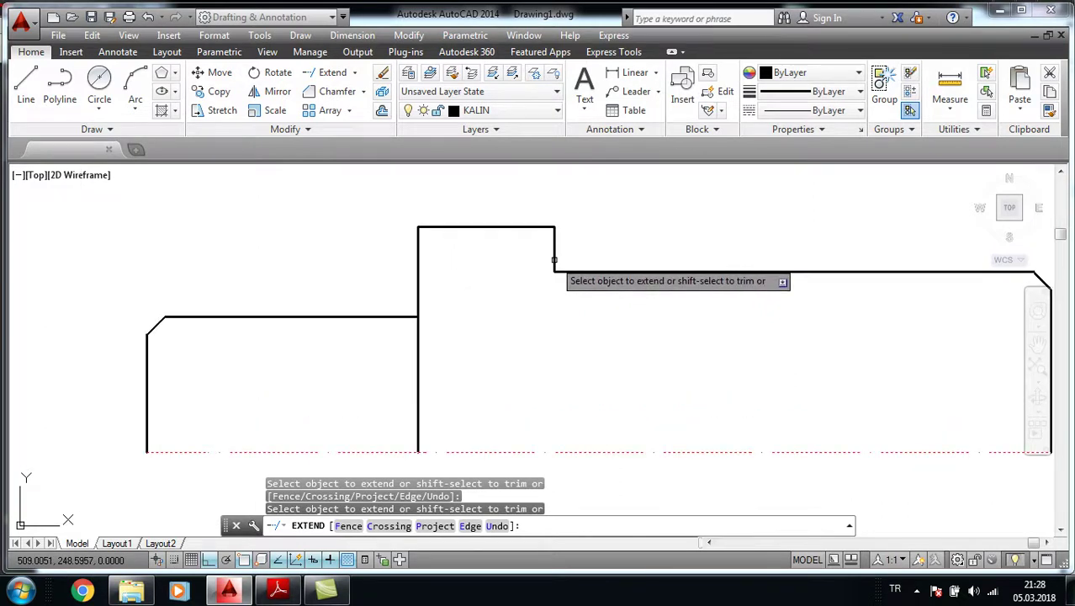
middle_click_drag(678, 349, 595, 307)
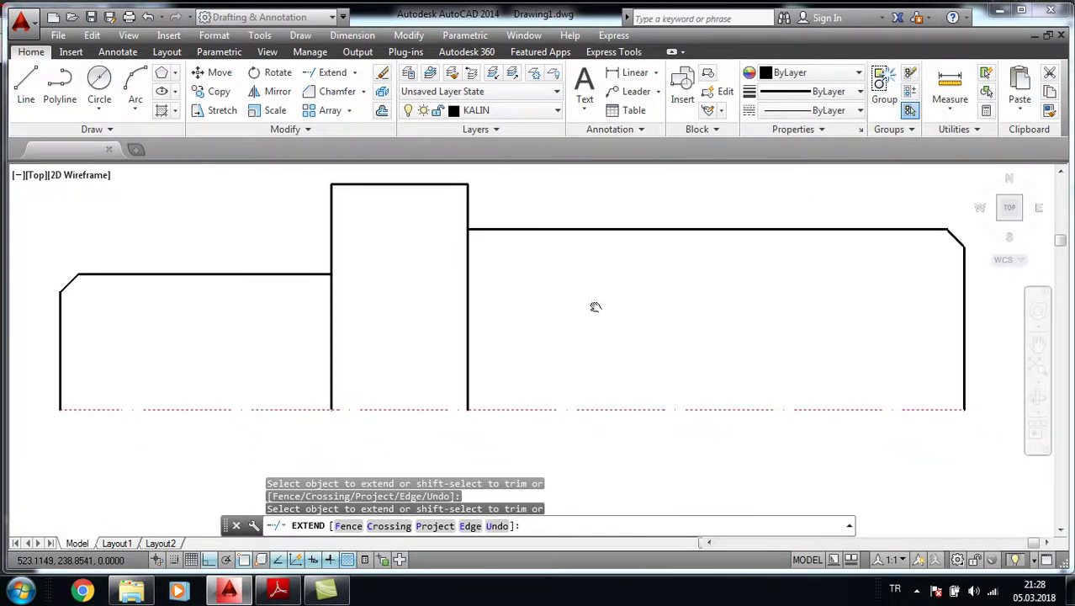
Step: Draw vertical lines from the left and right chamfer corners down to the centerline
left_click(26, 84)
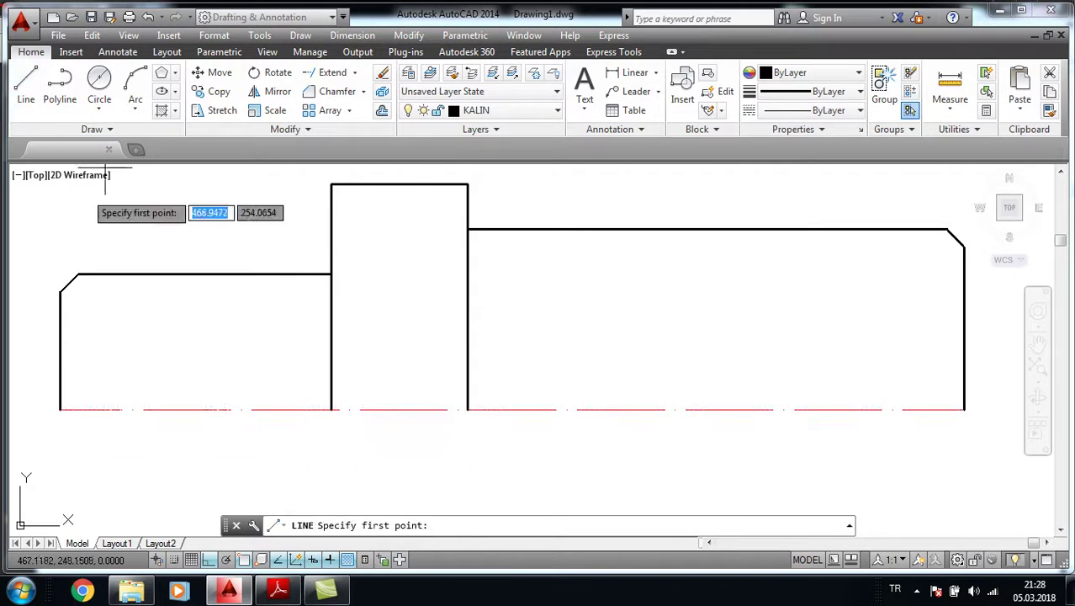
left_click(78, 274)
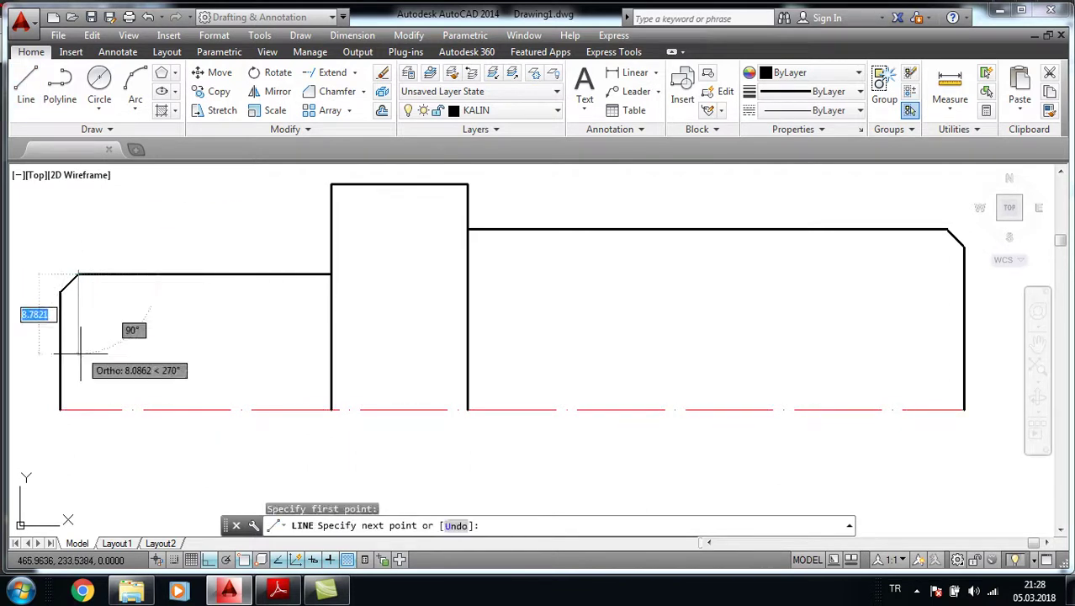
left_click(76, 411)
key("Return")
key("Return")
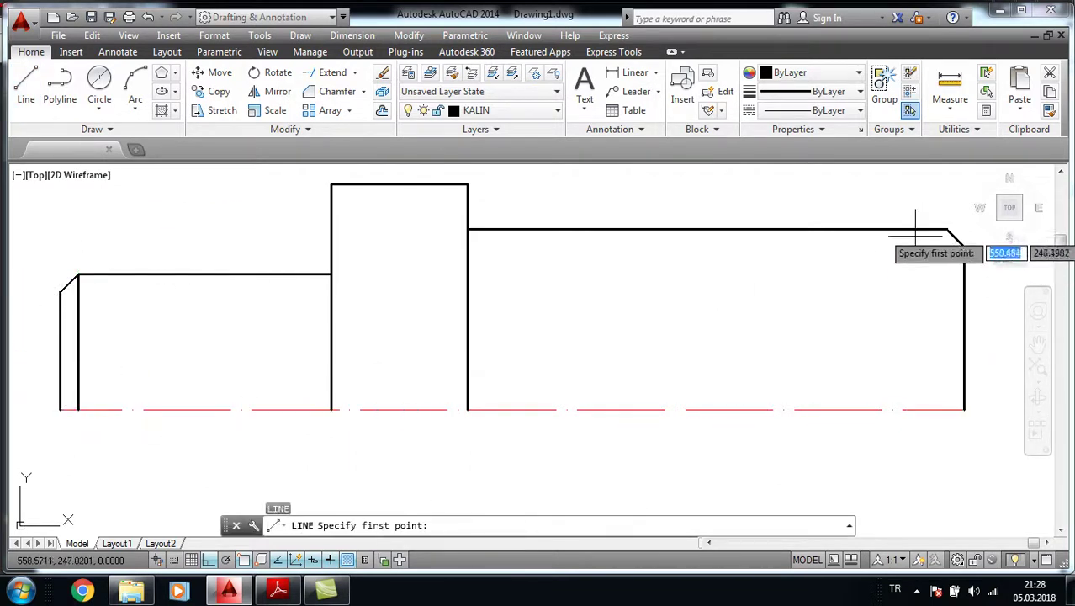
left_click(947, 228)
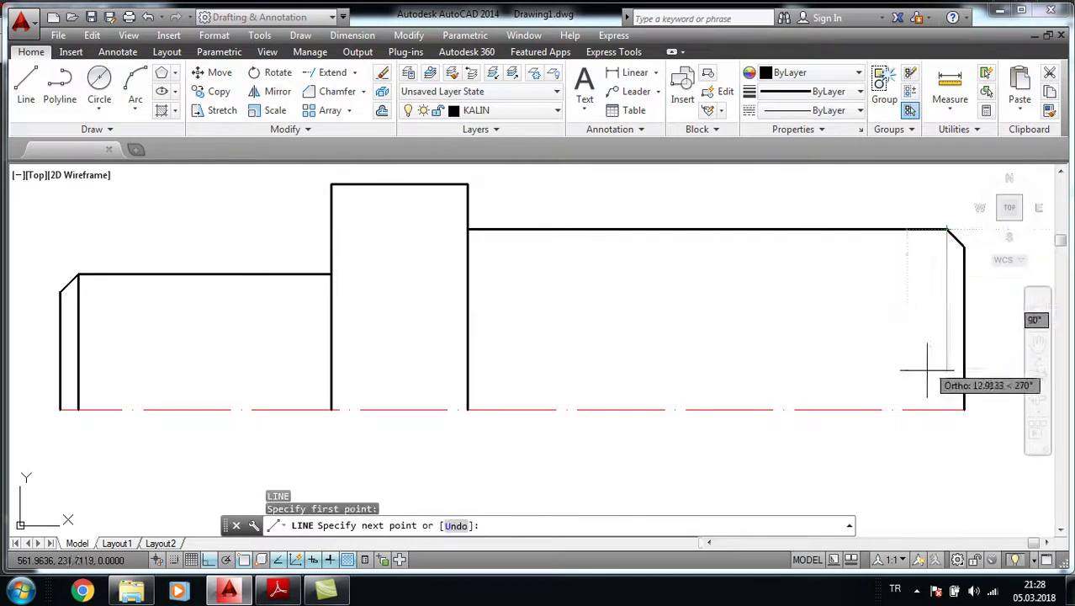
left_click(948, 409)
key("Return")
scroll(720, 338, "down", 1)
middle_click_drag(714, 335, 639, 328)
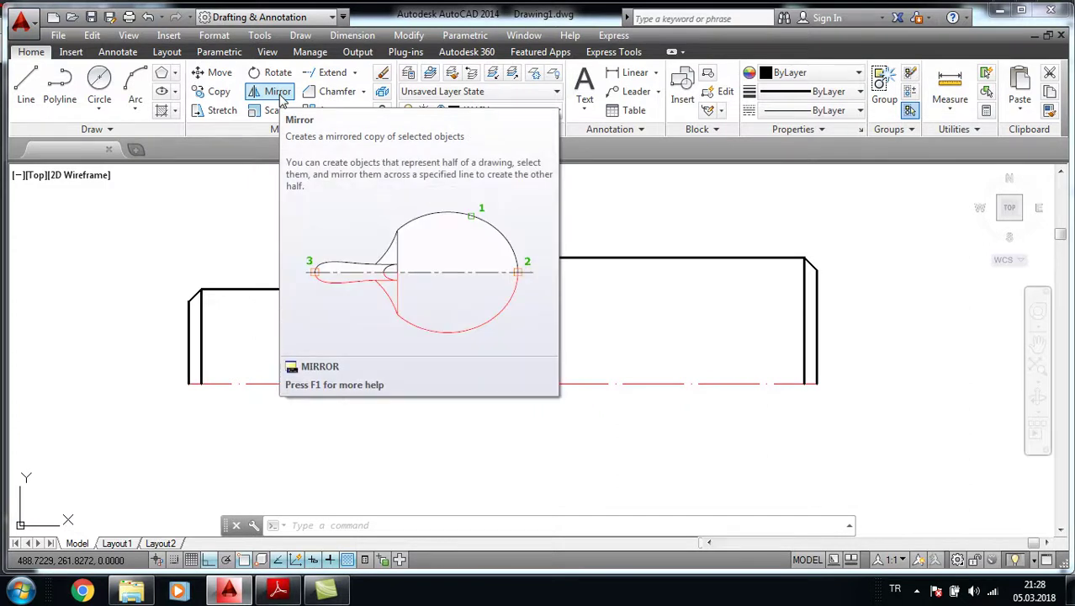
Step: Mirror the shaft's upper outline across the red centerline, keeping the original upper half
left_click(283, 99)
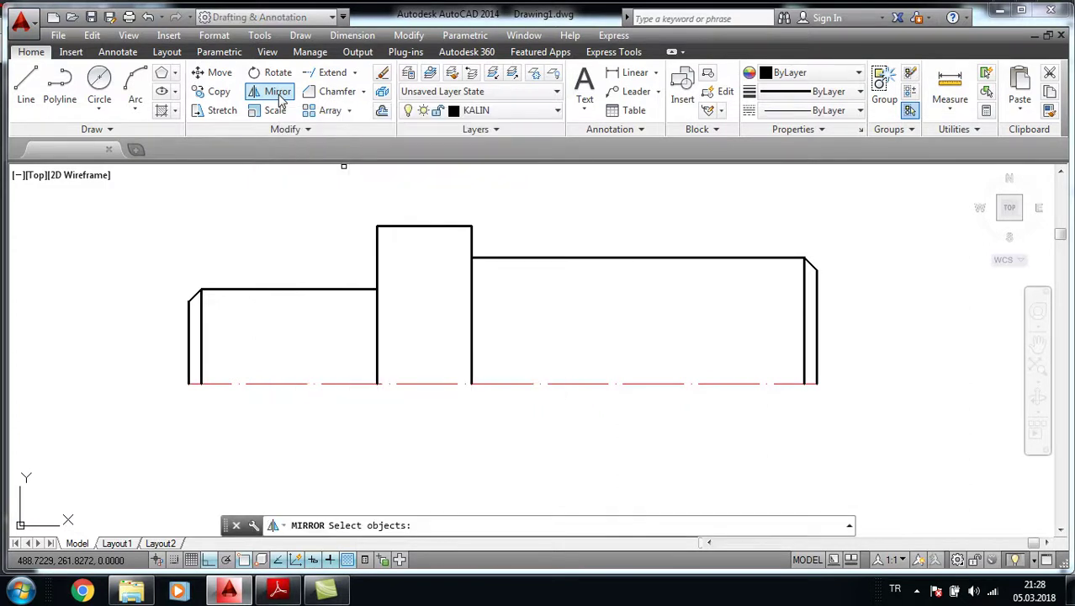
left_click(888, 350)
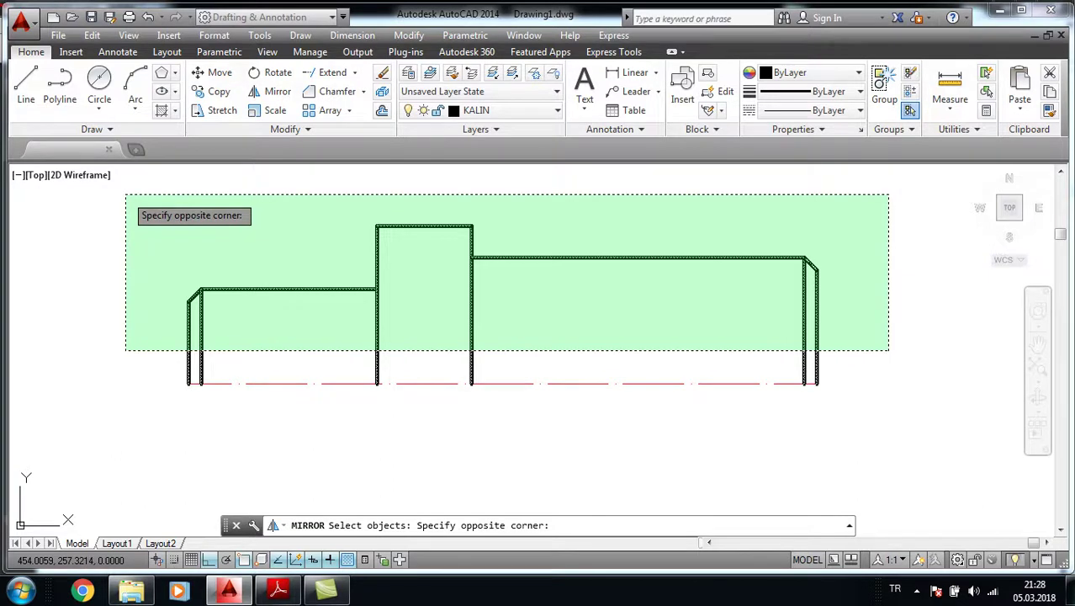
left_click(125, 194)
key("Return")
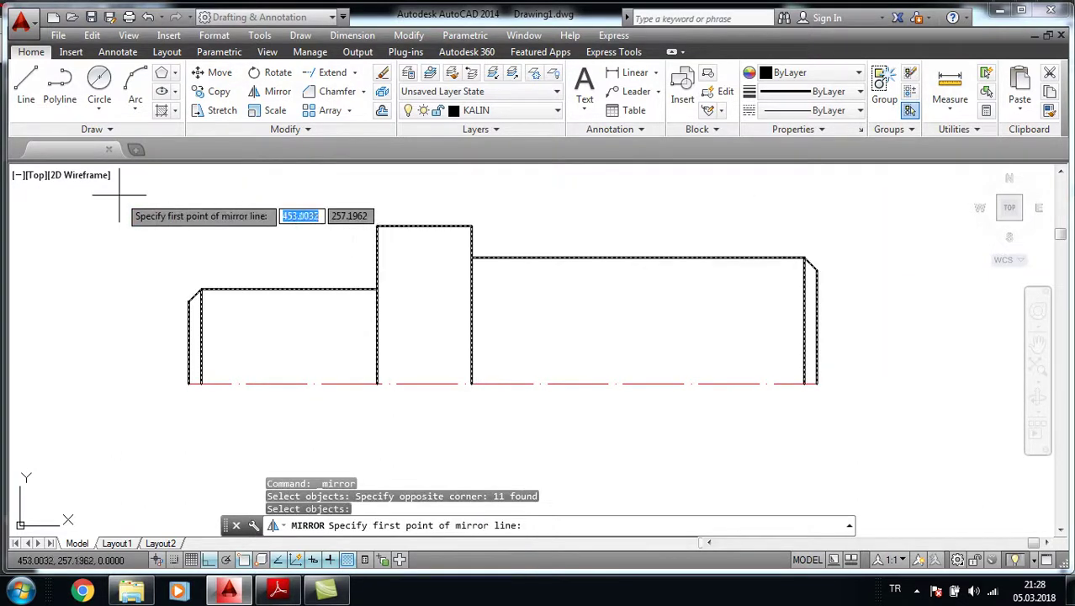
left_click(188, 384)
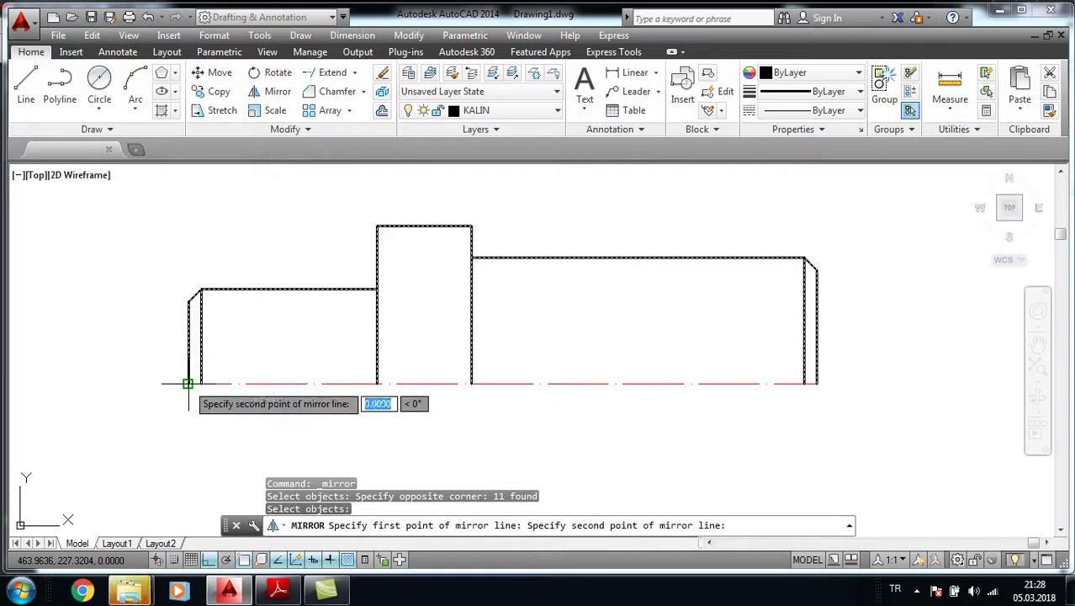
left_click(816, 384)
key("Return")
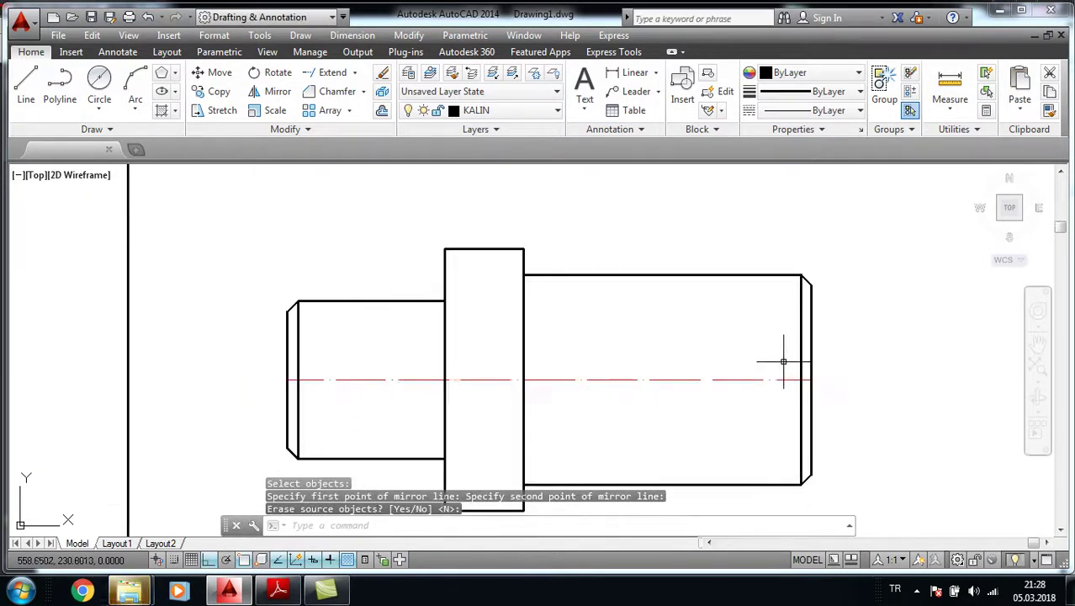
scroll(772, 370, "down", 2)
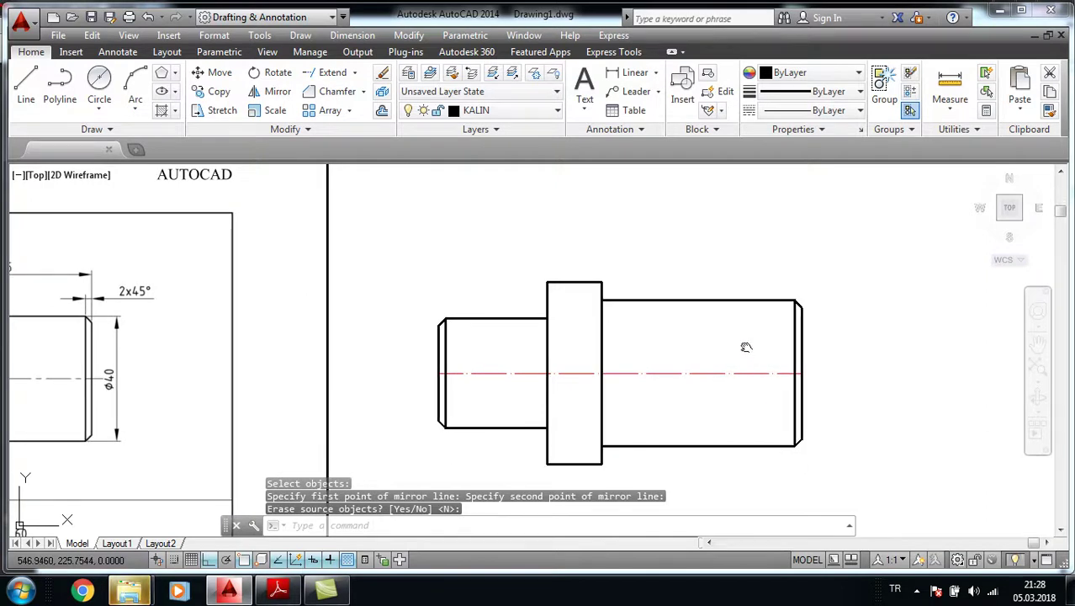
middle_click_drag(743, 350, 749, 316)
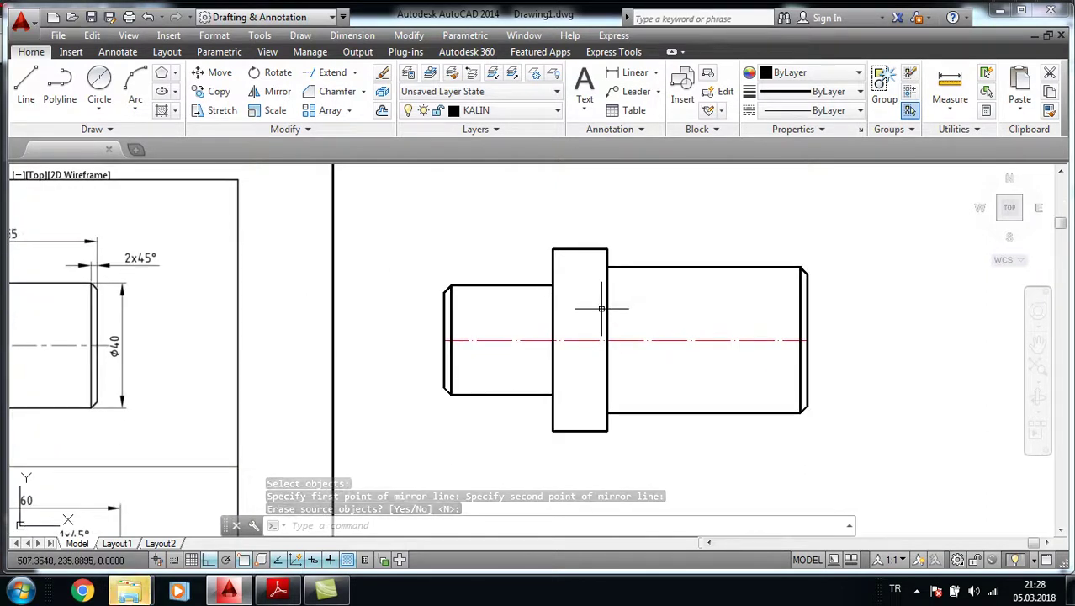
Step: Move the whole shaft from a centerline base point into the title-block's left drawing frame
left_click(215, 74)
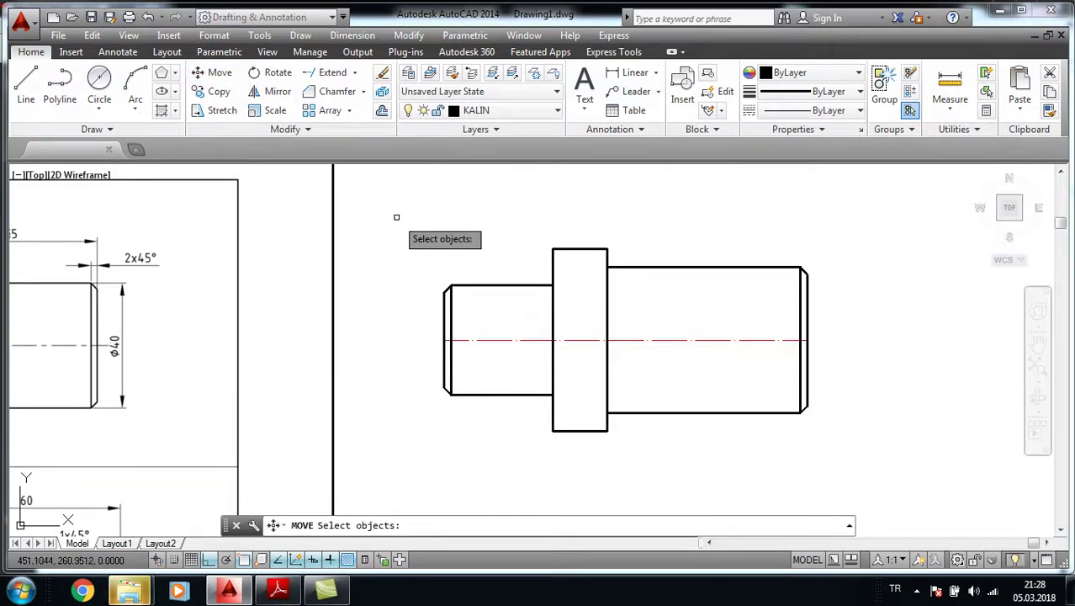
left_click(394, 213)
left_click(873, 479)
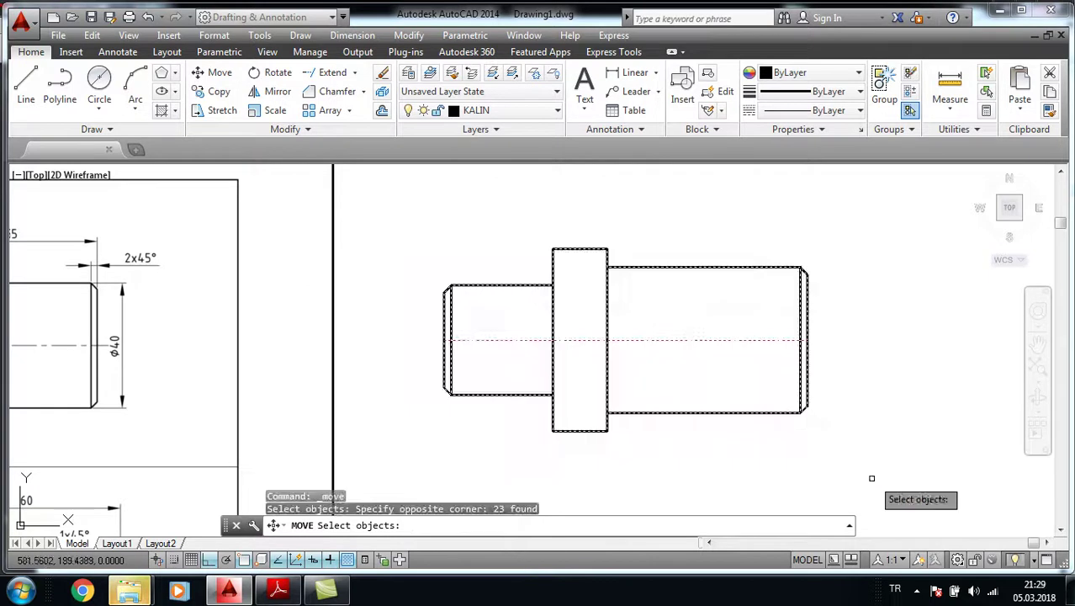
key("Return")
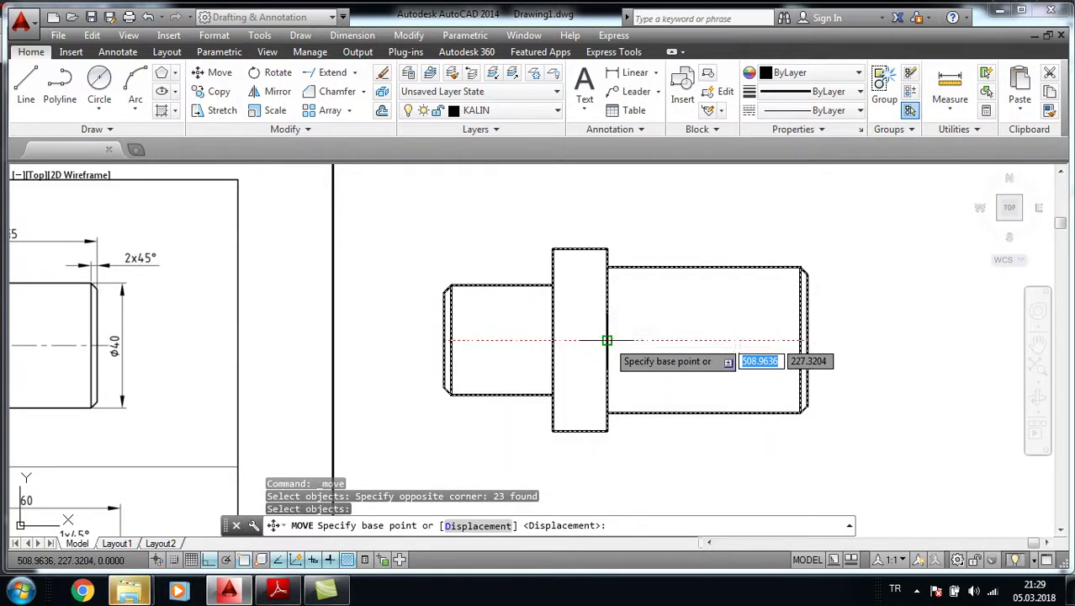
left_click(606, 339)
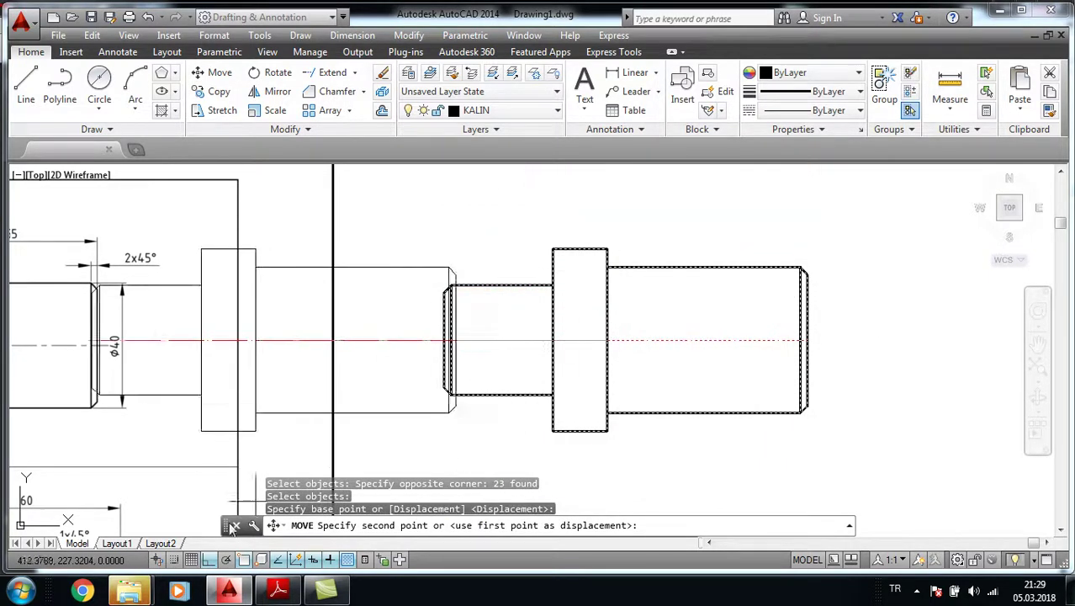
left_click(210, 560)
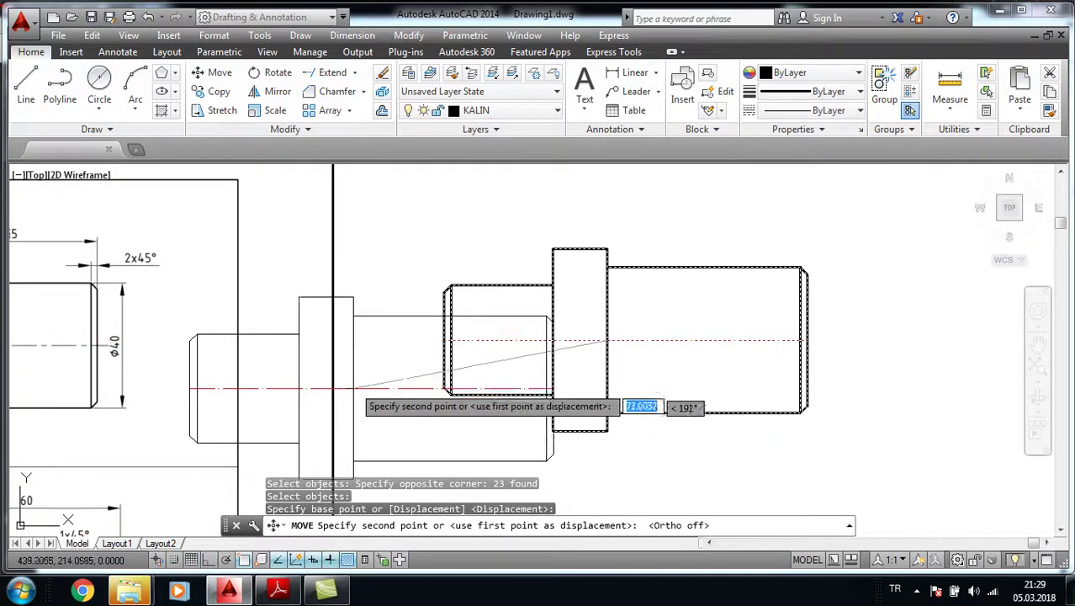
middle_click_drag(310, 301, 864, 336)
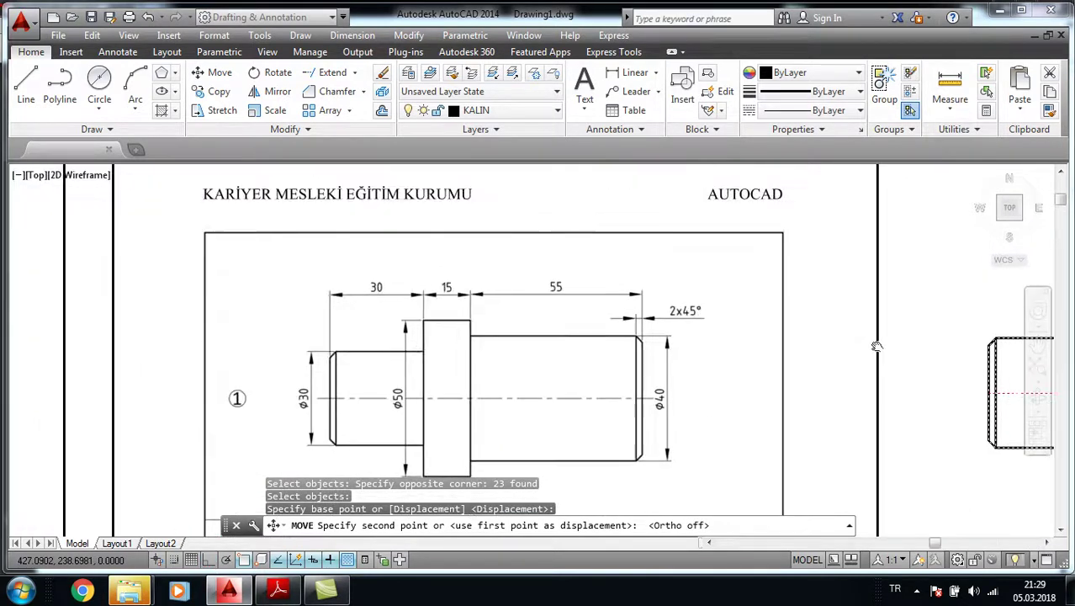
scroll(635, 332, "down", 2)
middle_click_drag(215, 293, 383, 298)
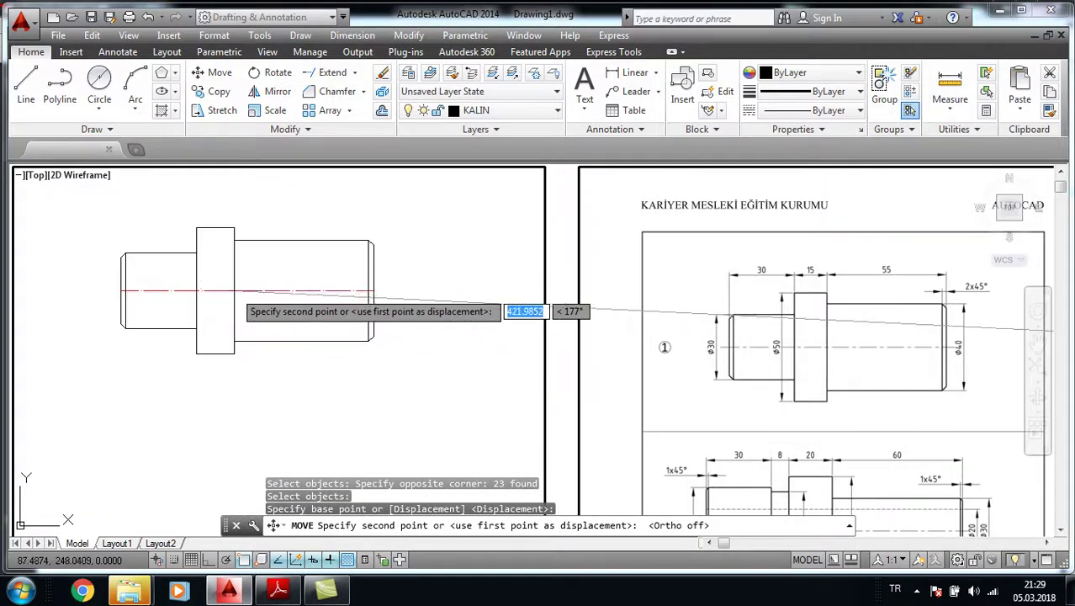
left_click(235, 294)
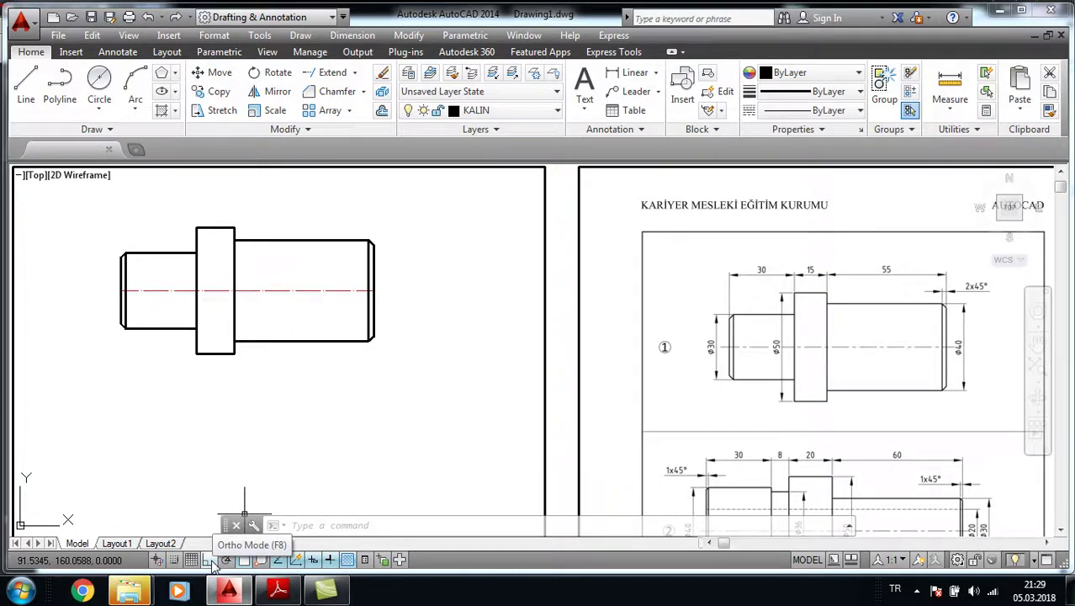
Step: Turn Ortho mode back on
left_click(210, 560)
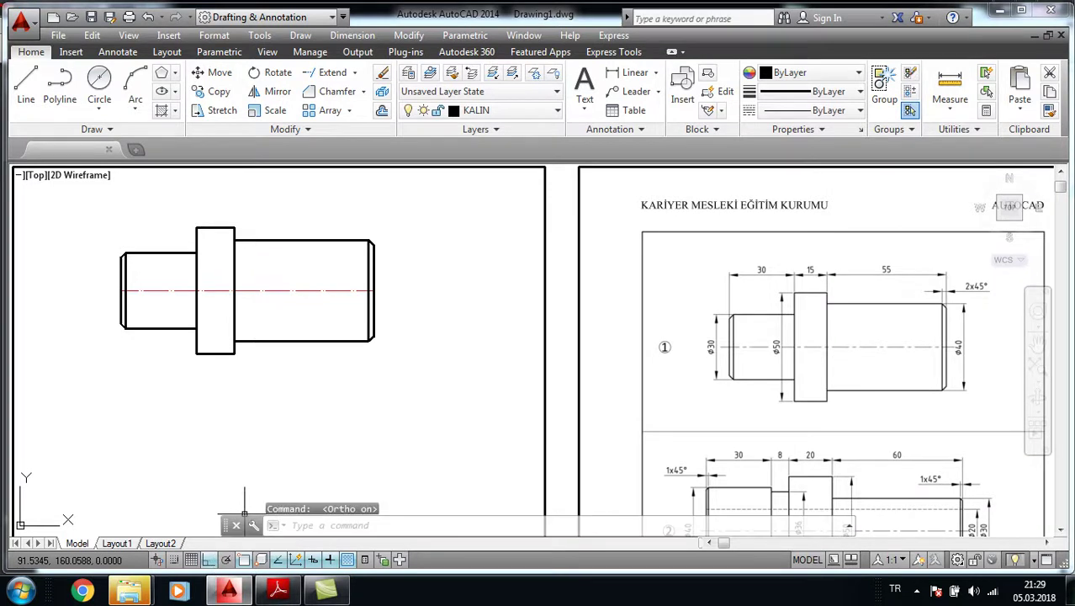
key("F8")
key("F8")
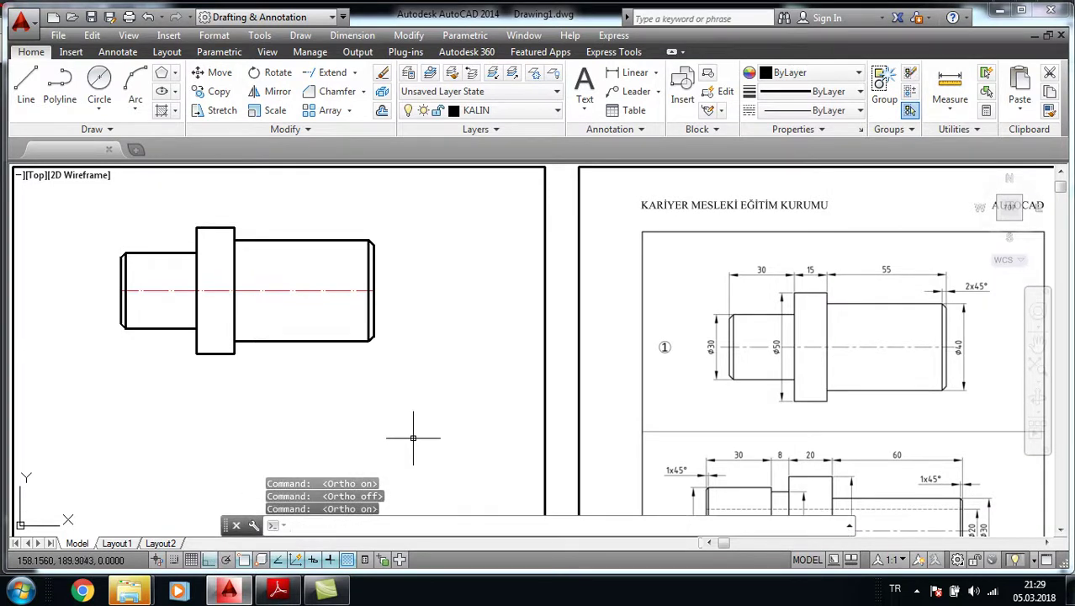
key("F8")
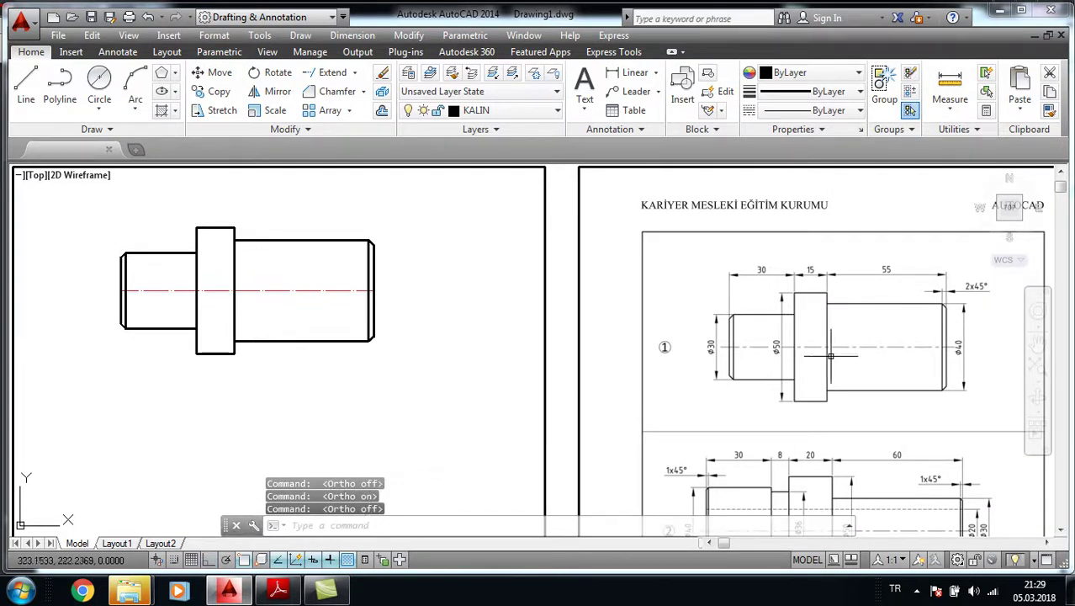
Step: Bring the second shaft reference into view and make EKSEN 1 the current layer
middle_click_drag(840, 345, 170, 176)
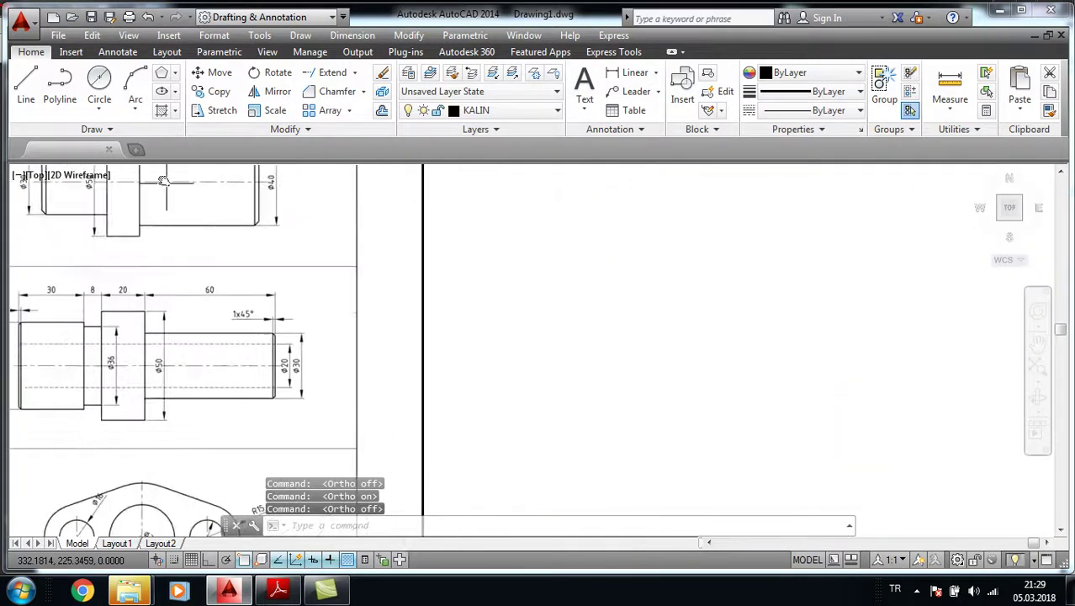
scroll(195, 300, "up", 1)
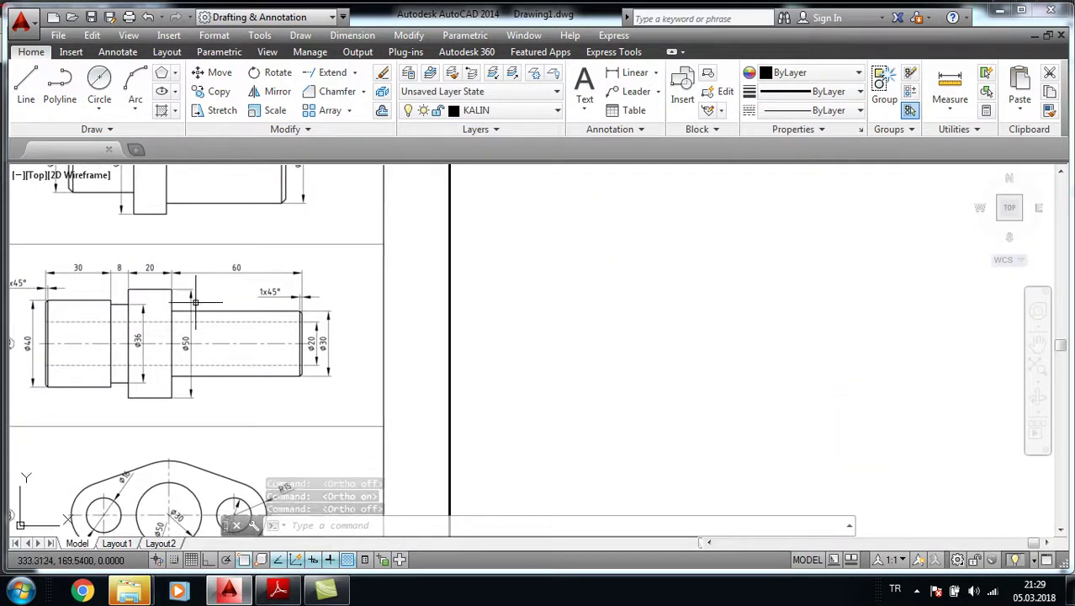
middle_click_drag(215, 304, 281, 296)
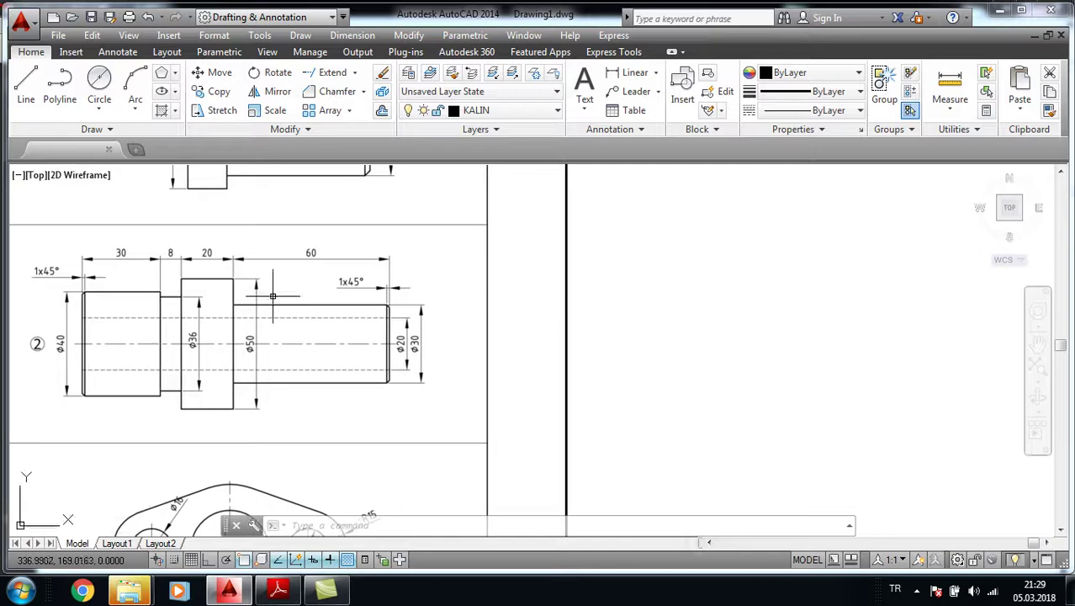
left_click(513, 113)
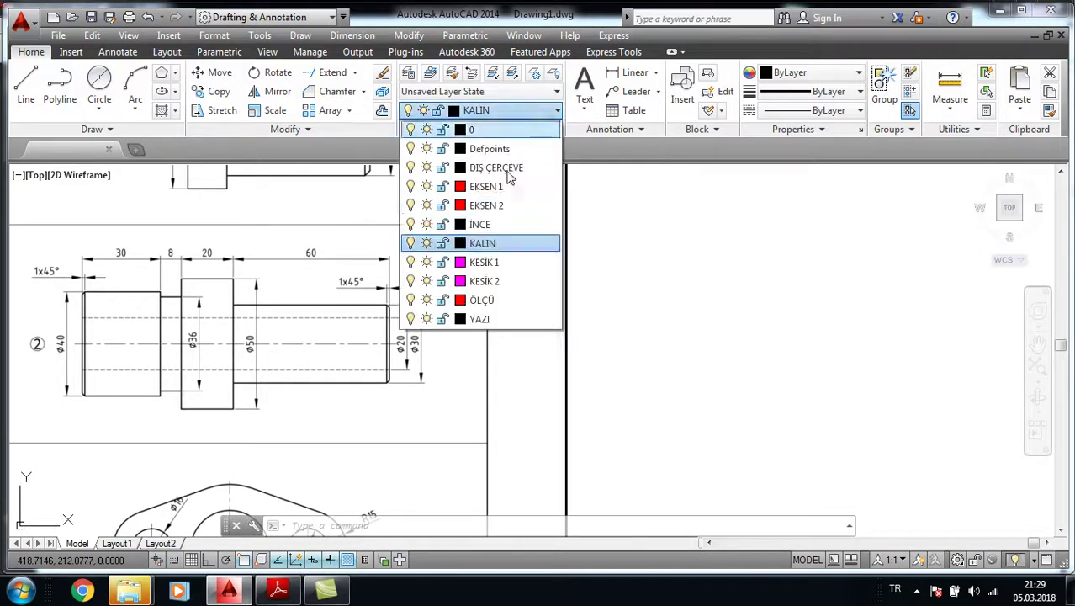
left_click(492, 185)
Step: Draw a 118-unit horizontal centerline with Ortho on
left_click(26, 84)
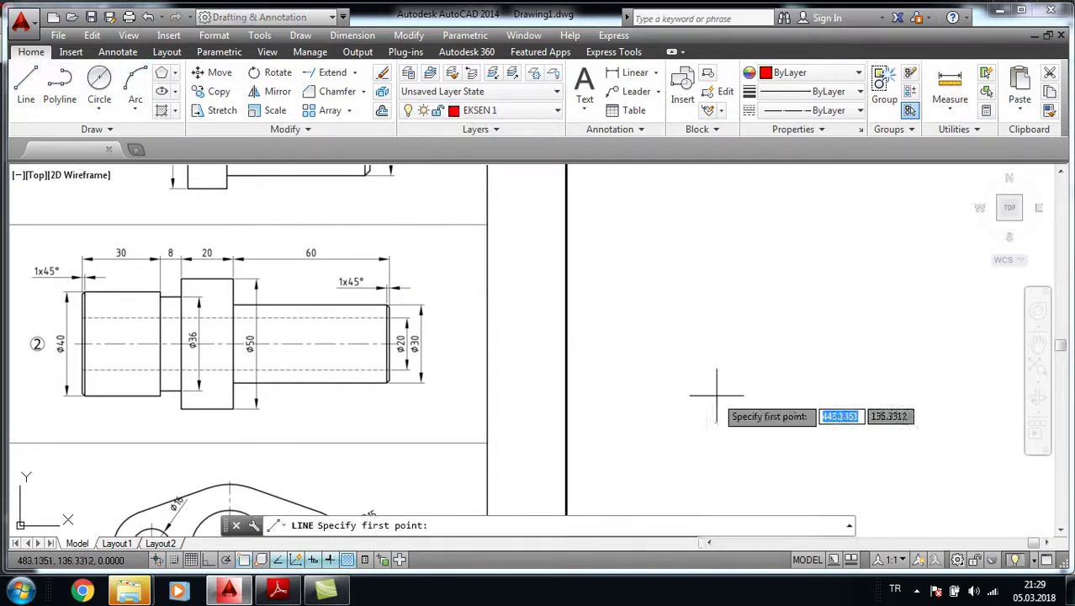
left_click(613, 345)
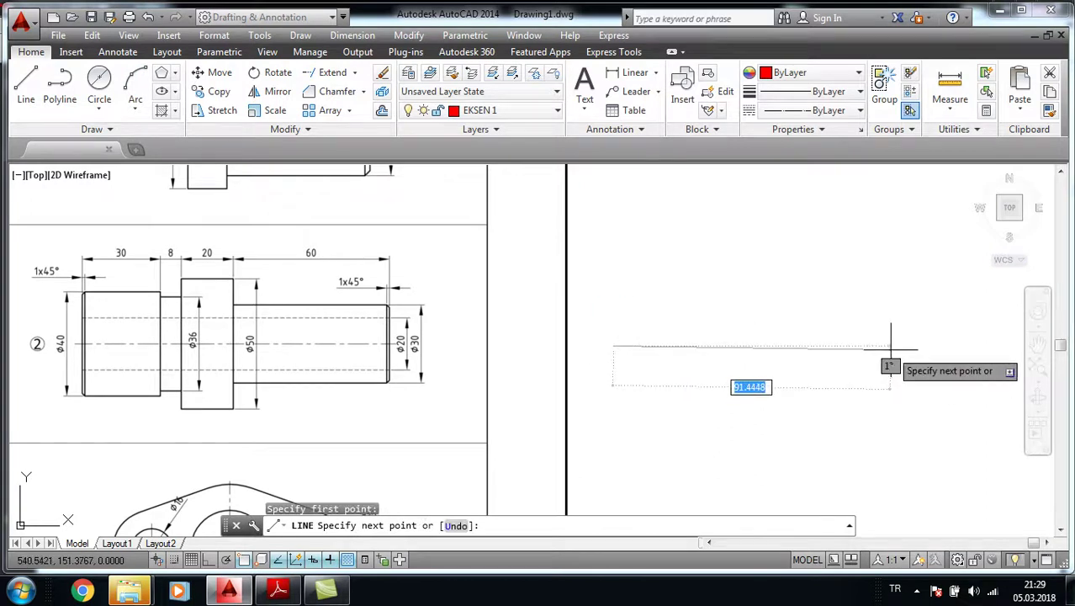
left_click(211, 560)
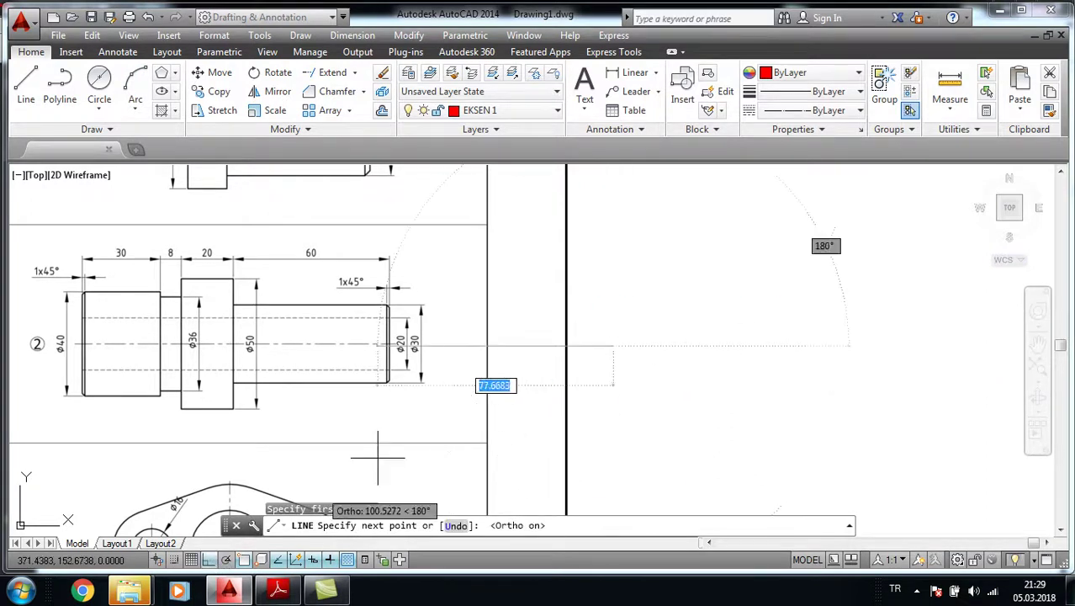
type("118")
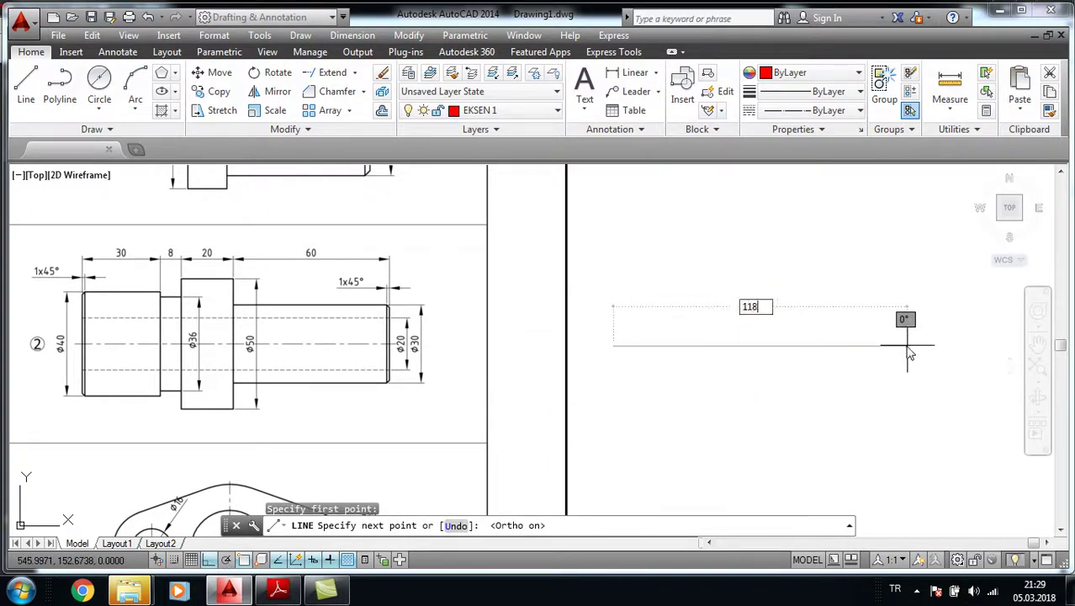
key("Return")
key("Return")
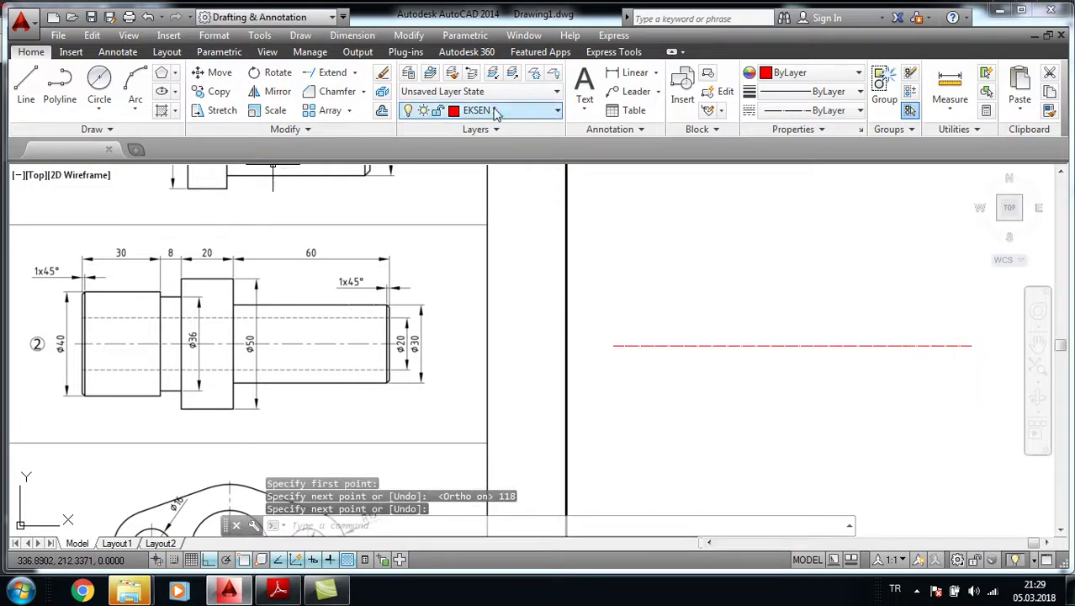
left_click(495, 111)
Step: On layer KALIN, start the outline at the centerline's left end: 20 up, 30 across, 2 down, 8 across
left_click(471, 242)
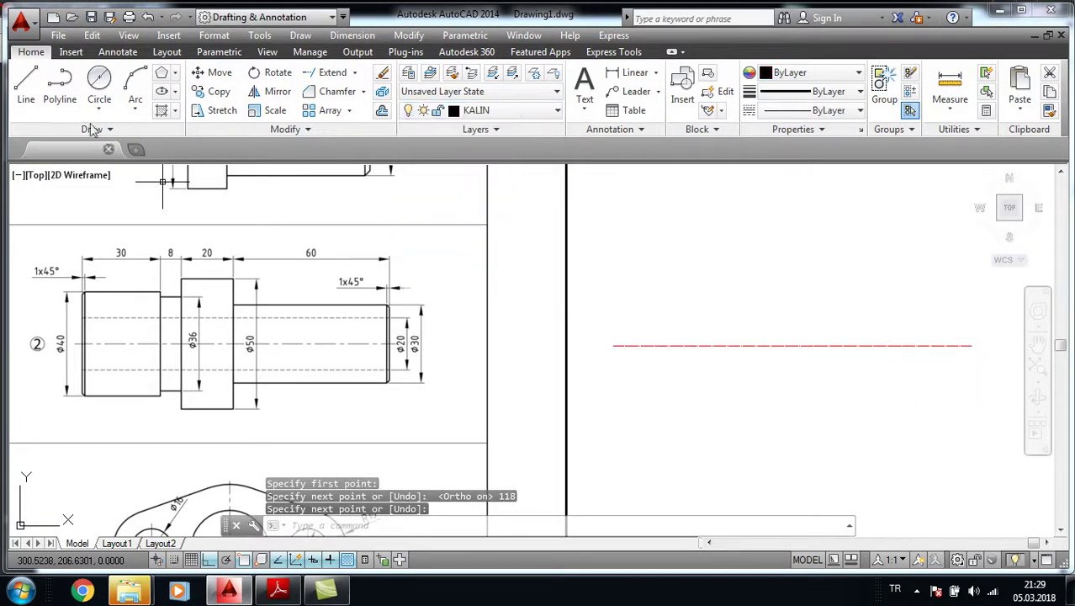
left_click(25, 84)
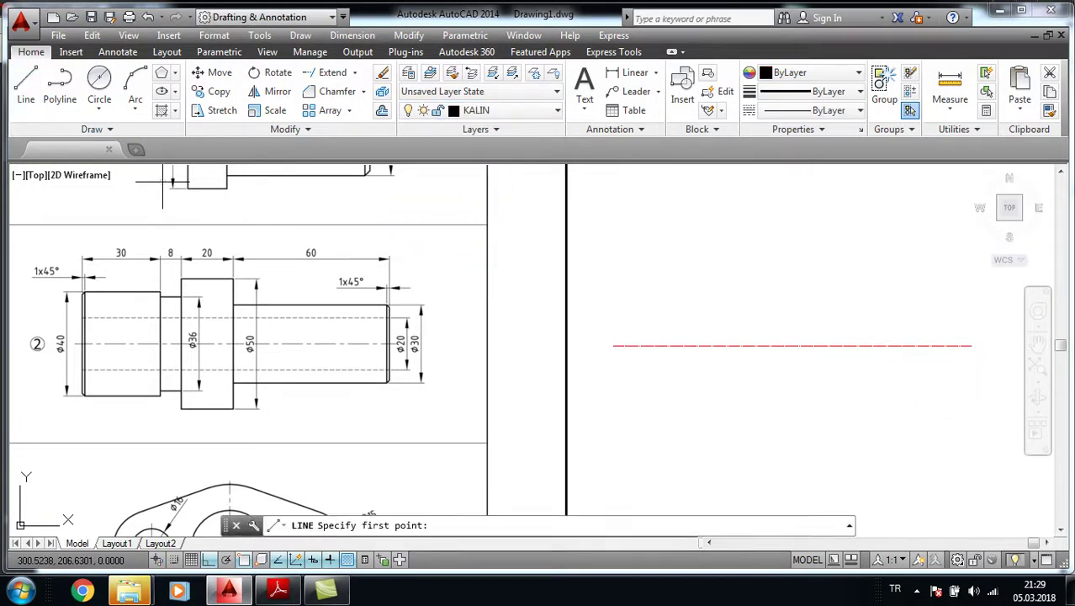
left_click(613, 345)
type("20")
key("Return")
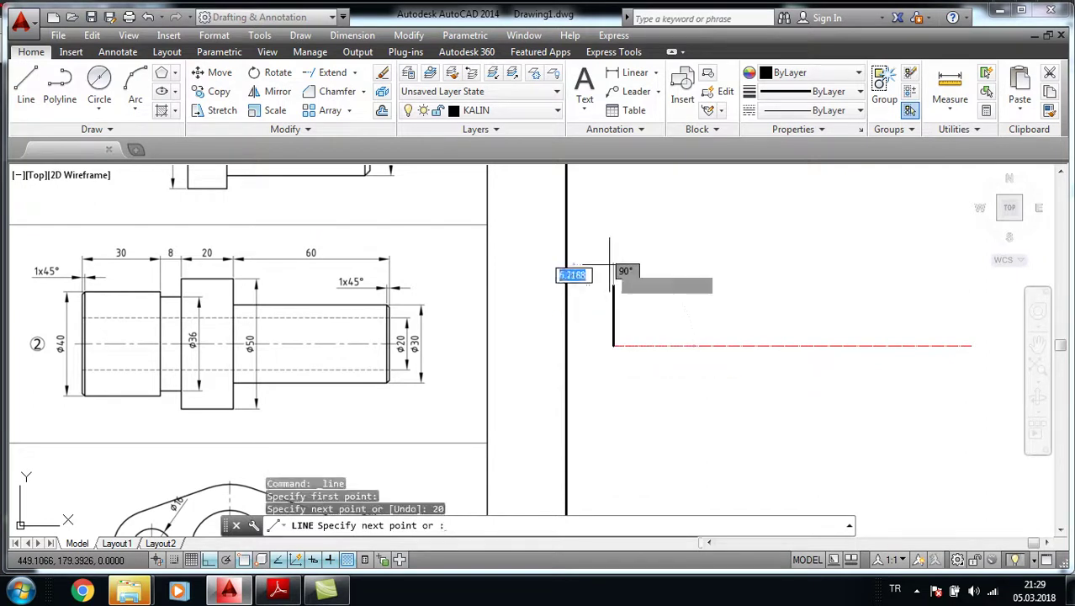
type("30")
key("Return")
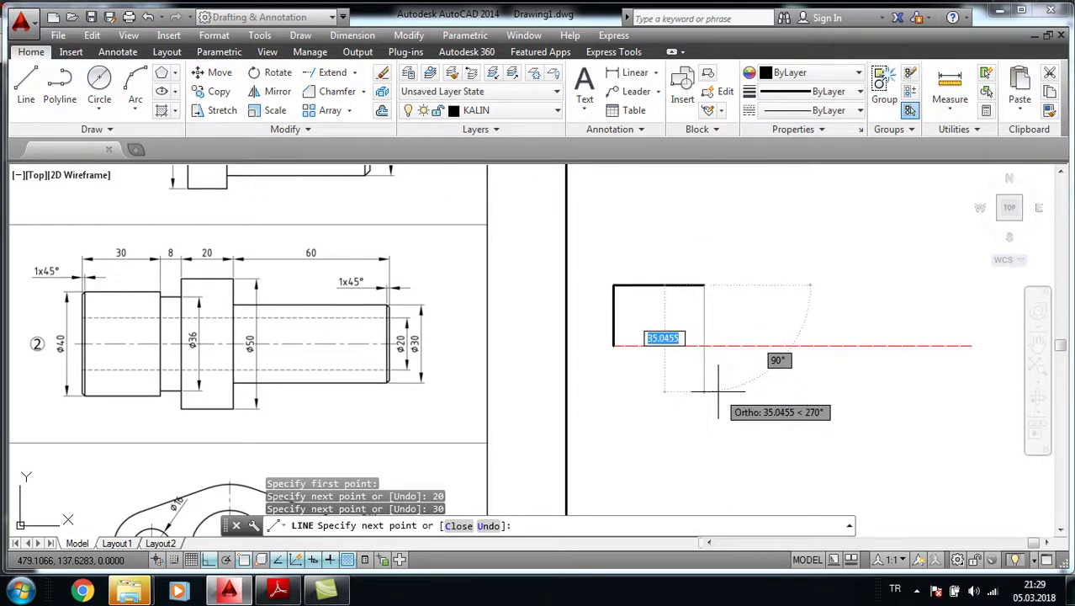
type("2")
key("Return")
type("8")
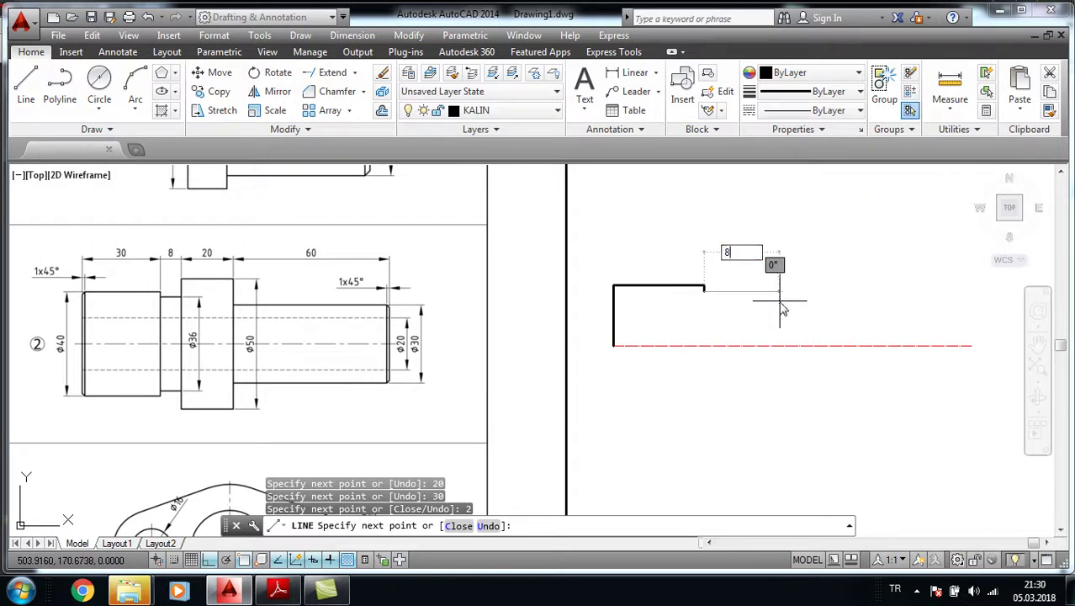
key("Return")
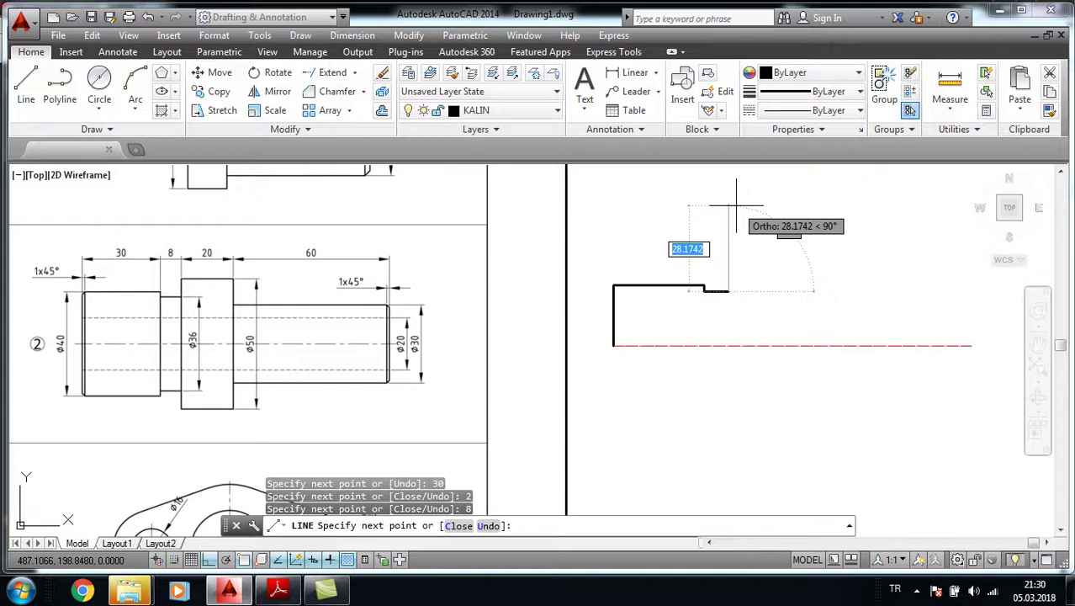
Step: Continue the outline 7 up, 20 across, 10 down, 60 across, closing at the centerline's right end
type("7")
key("Return")
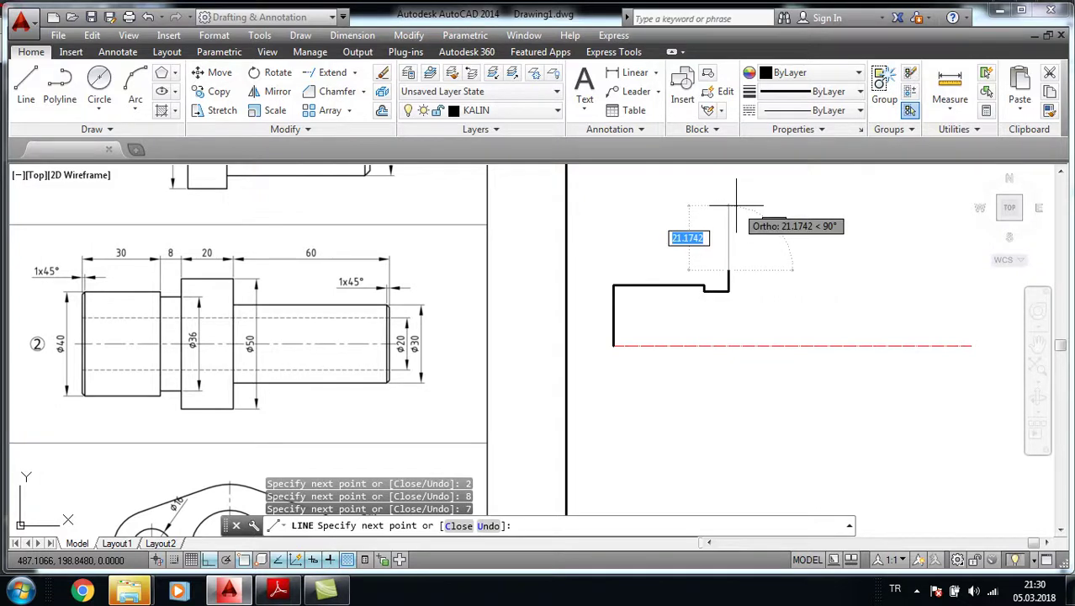
type("20")
key("Return")
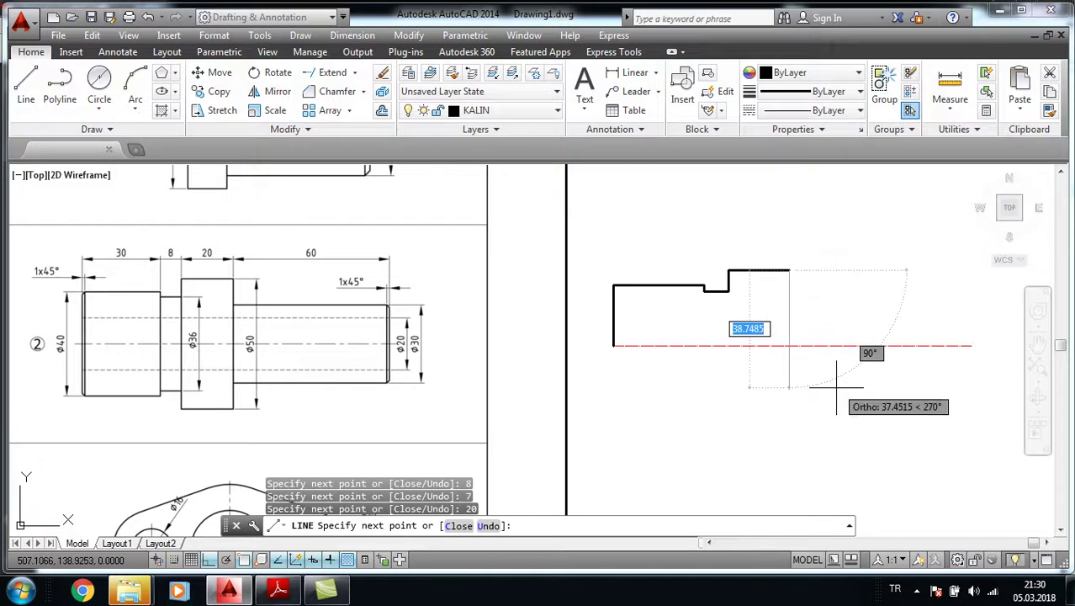
type("10")
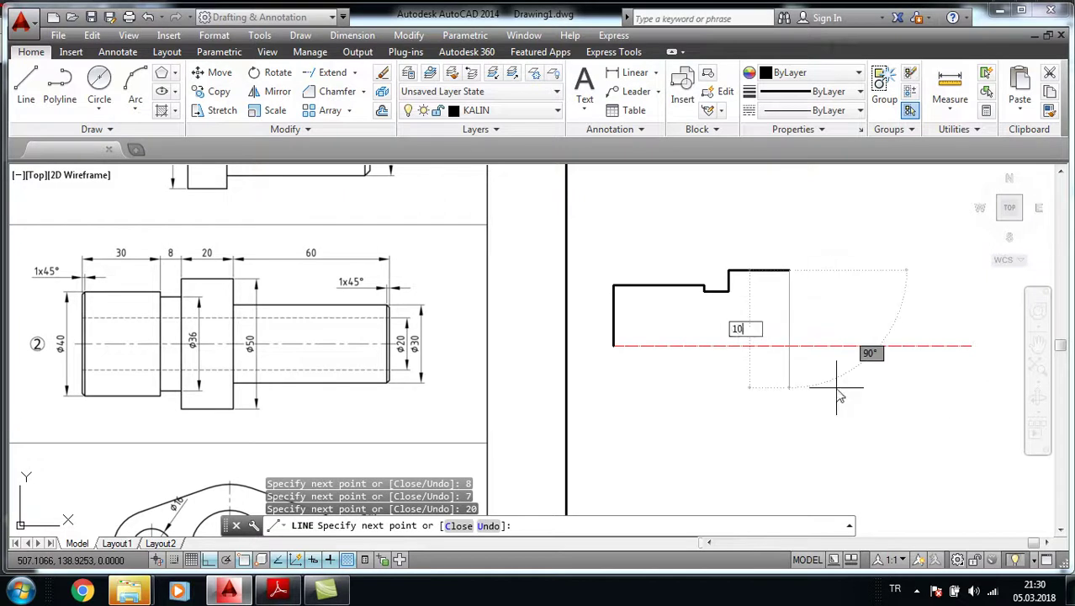
key("Return")
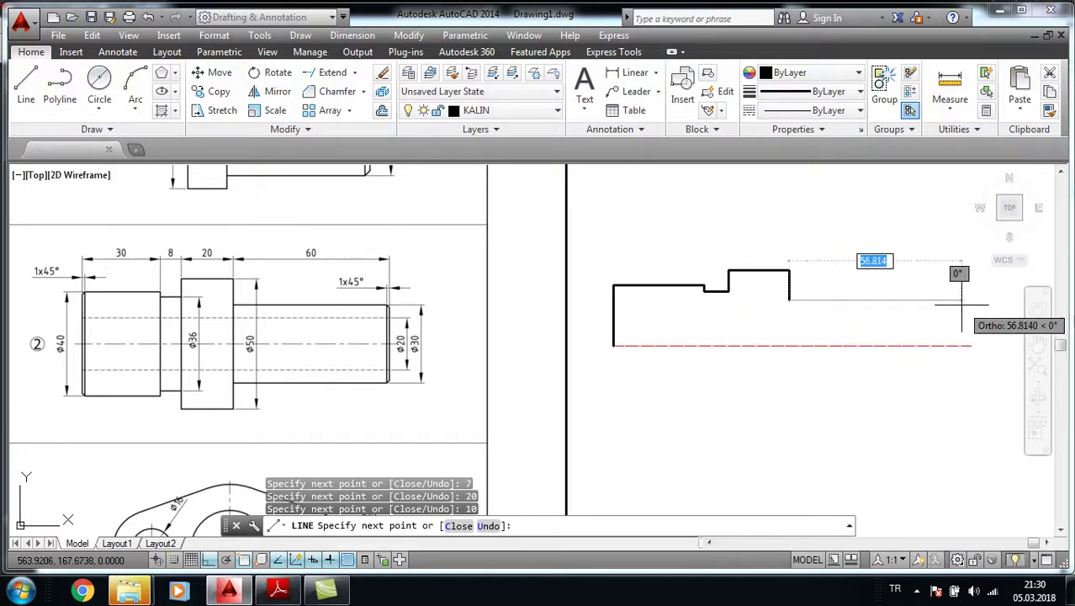
type("60")
key("Return")
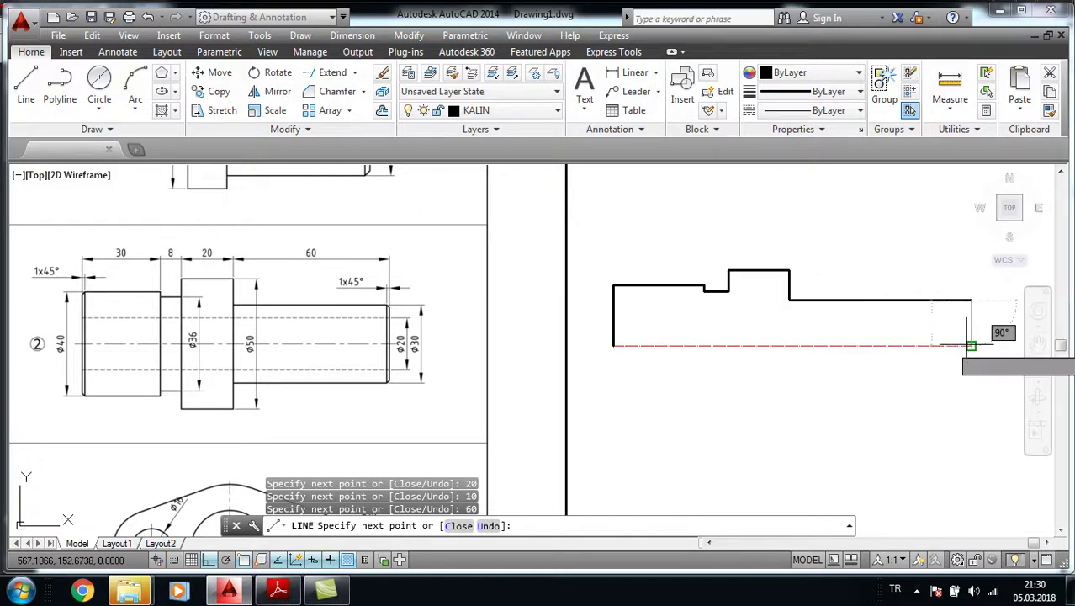
left_click(971, 345)
key("Return")
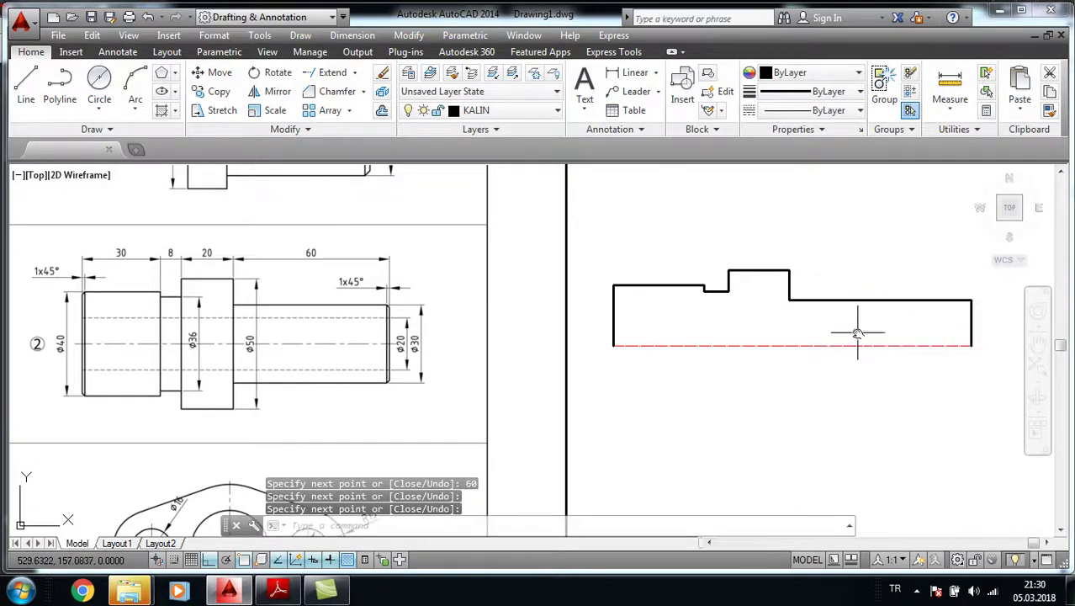
middle_click_drag(857, 332, 820, 331)
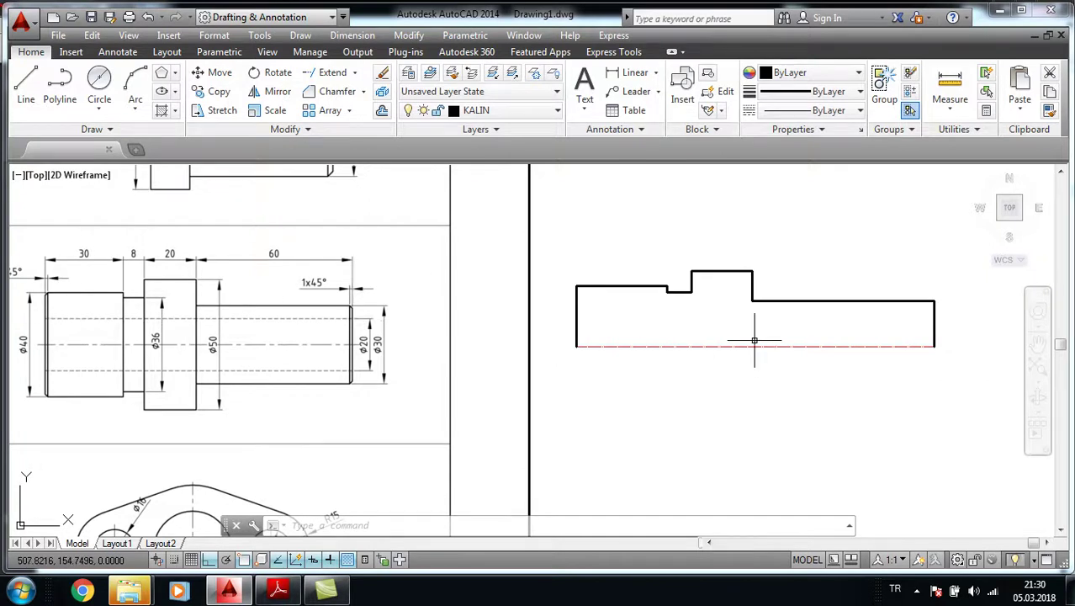
type("O")
Step: Offset the centerline 10 units upward
key("Return")
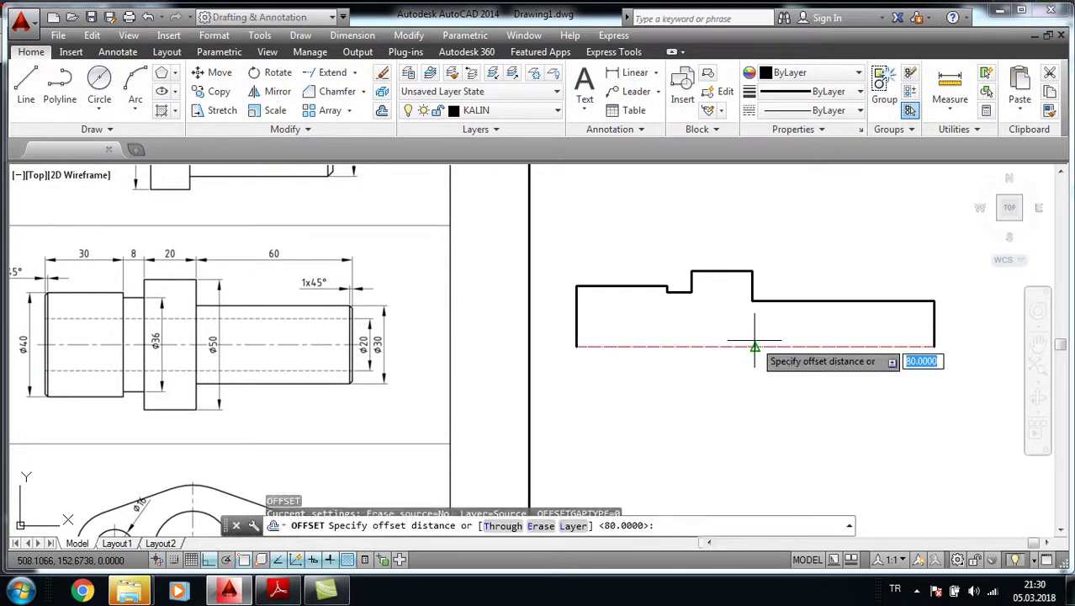
key("Return")
left_click(770, 346)
left_click(766, 321)
scroll(837, 318, "up", 2)
scroll(838, 319, "down", 2)
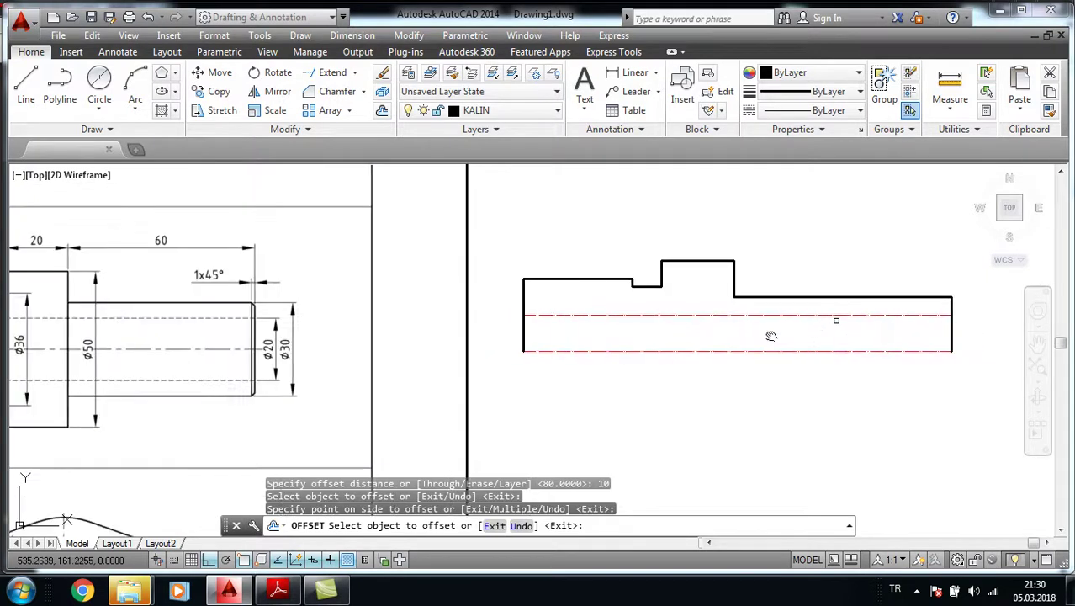
middle_click_drag(813, 326, 696, 342)
scroll(696, 342, "up", 1)
scroll(697, 342, "up", 2)
key("Escape")
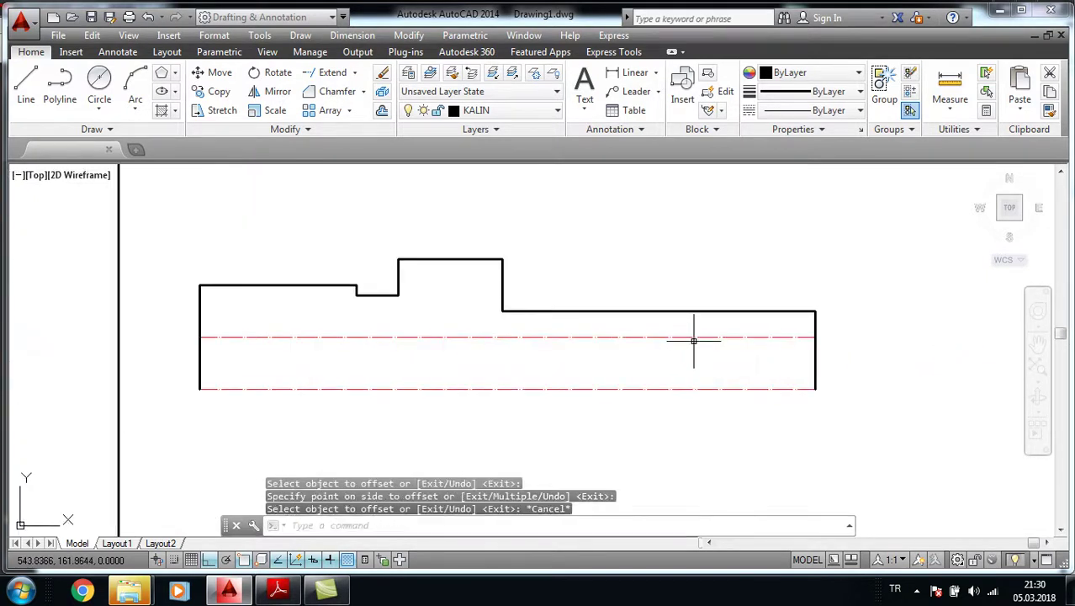
Step: Put the new offset line on the magenta KESİK 1 layer
left_click(535, 354)
left_click(441, 320)
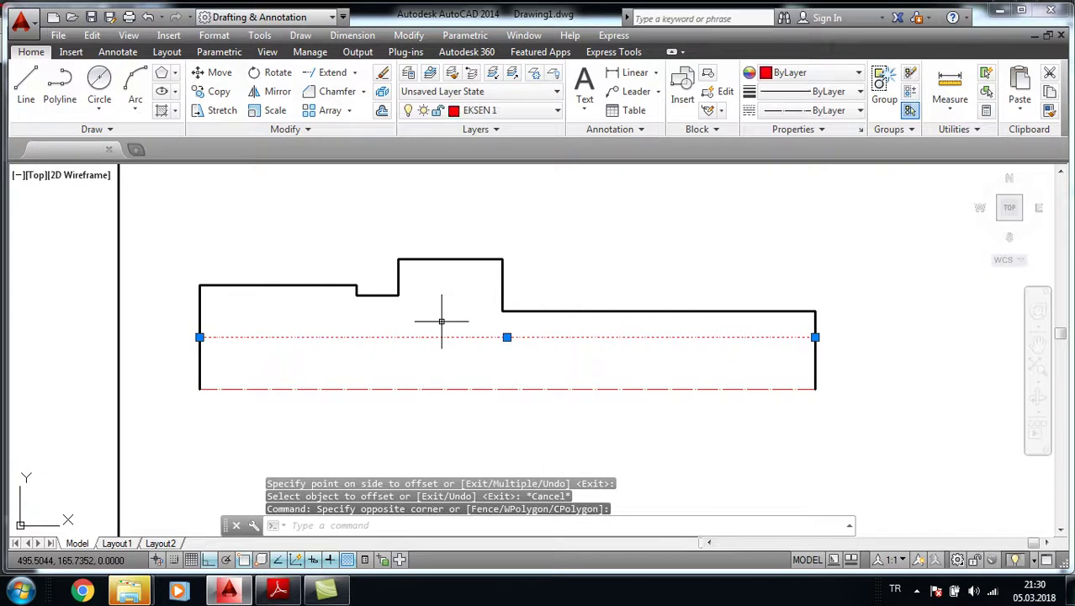
left_click(522, 110)
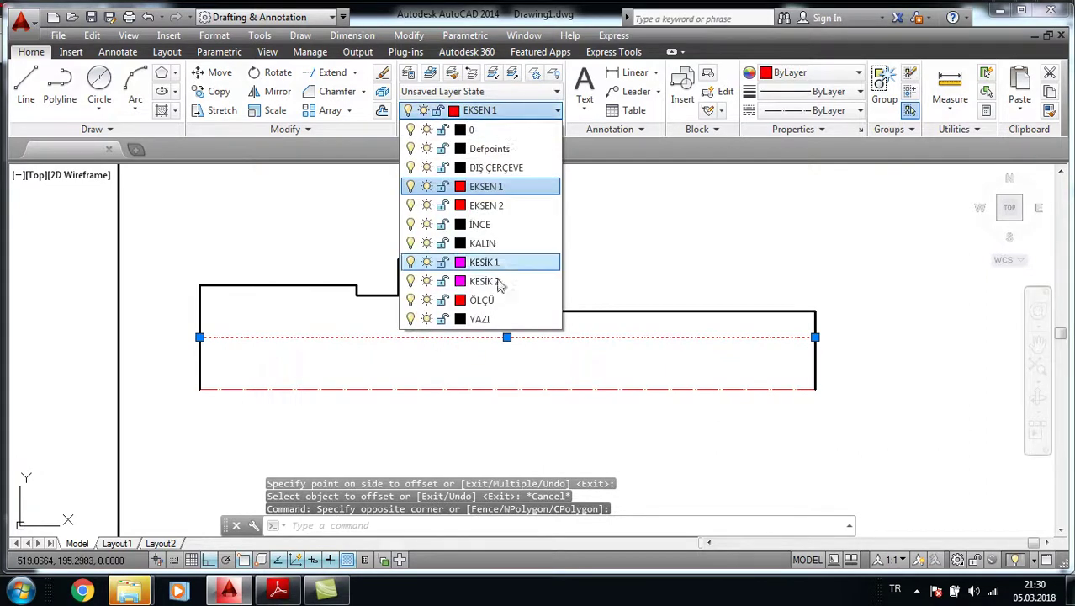
left_click(495, 263)
key("Escape")
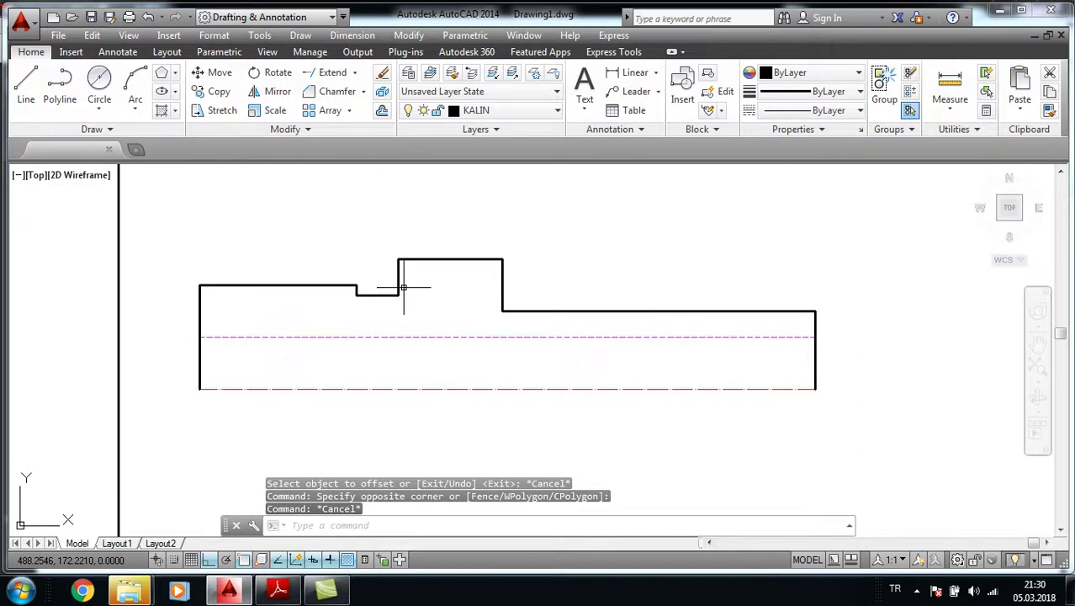
Step: With CHA distances 1 and 1, chamfer the outline's top-left corner, then its top-right corner
type("CHA")
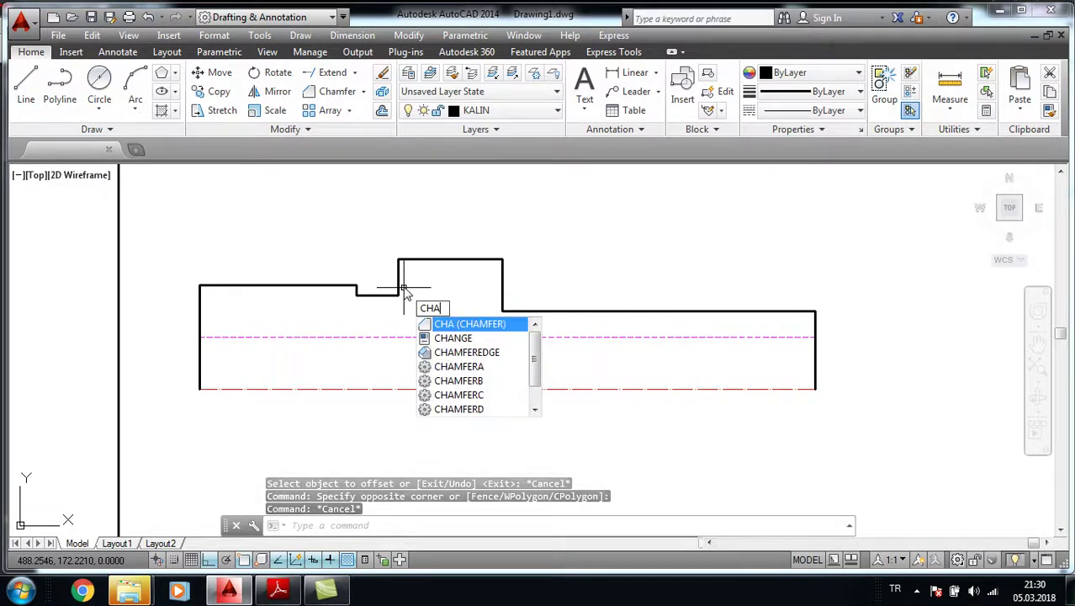
key("Return")
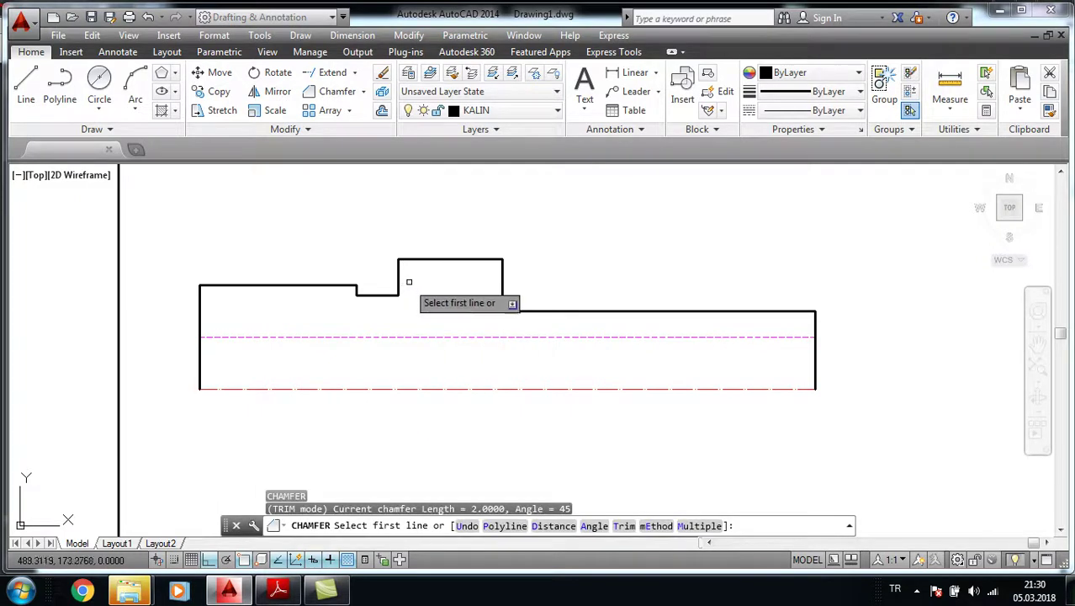
type("D")
key("Return")
type("1")
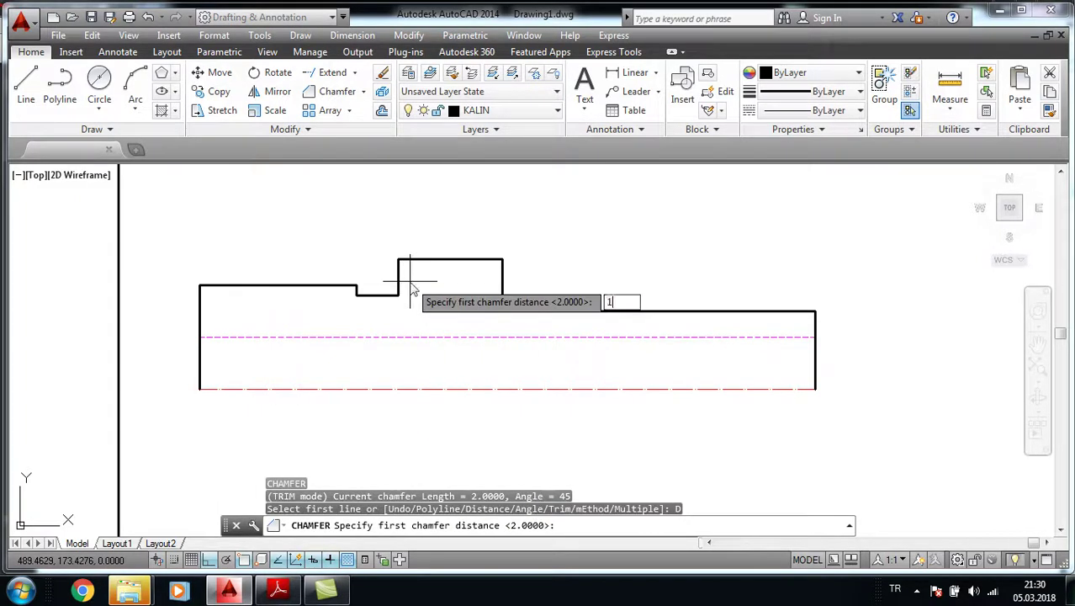
key("Return")
key("Return")
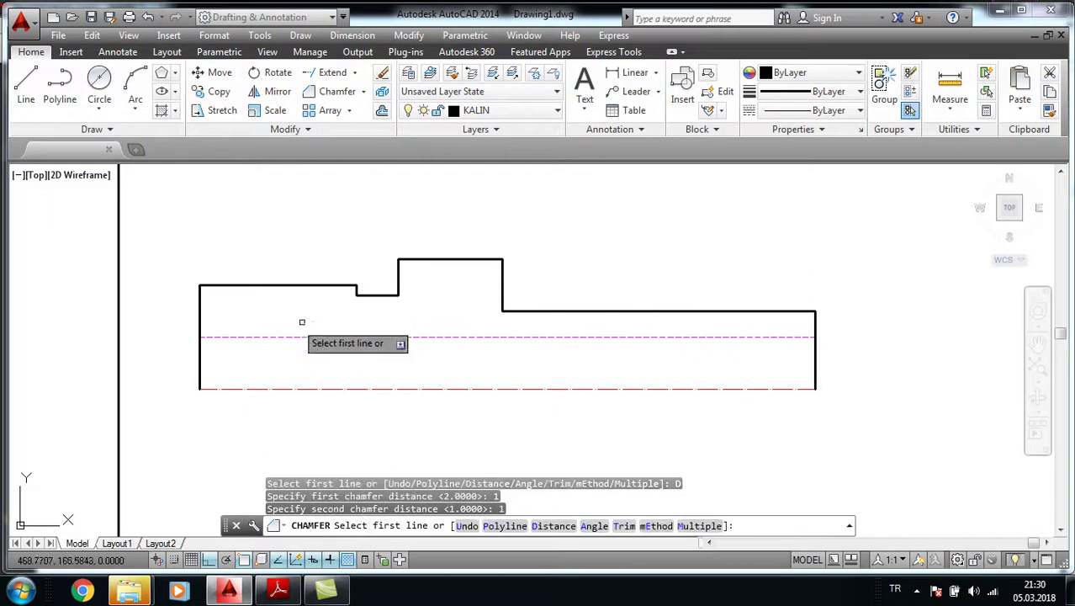
left_click(199, 298)
left_click(211, 286)
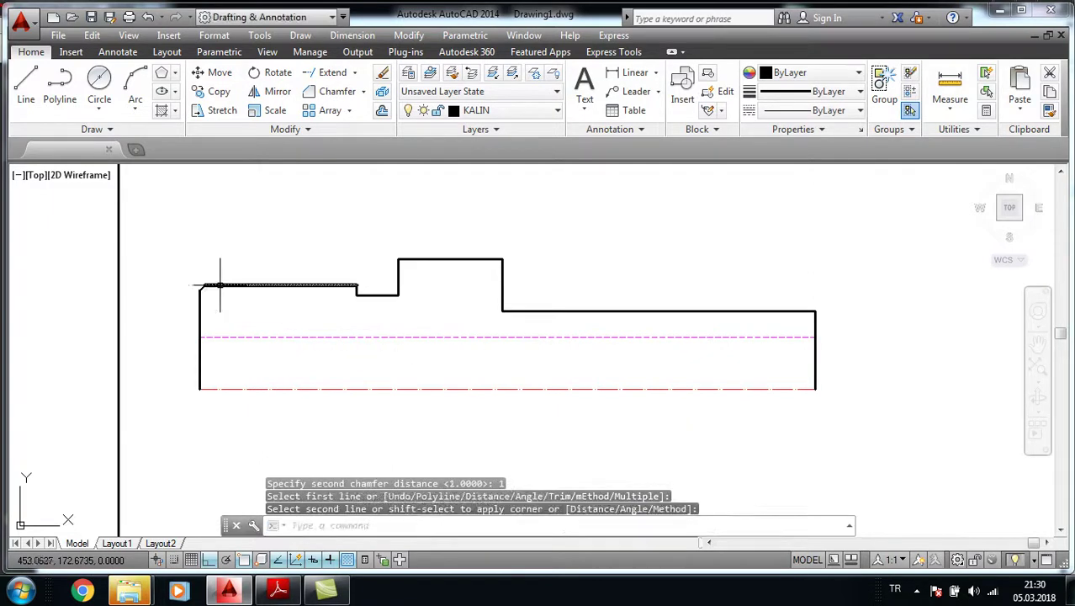
key("Return")
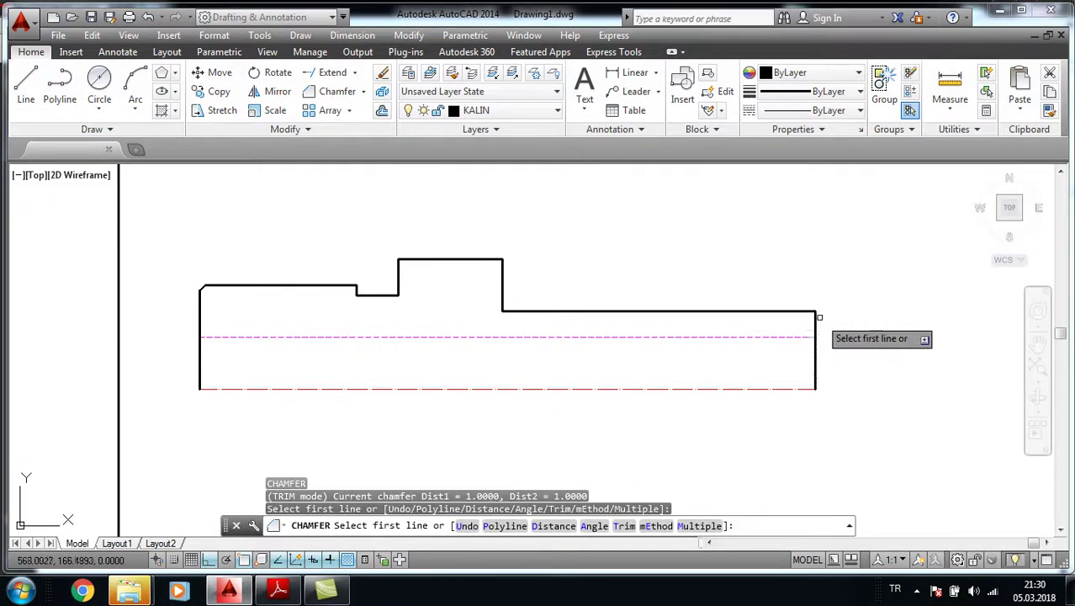
left_click(804, 311)
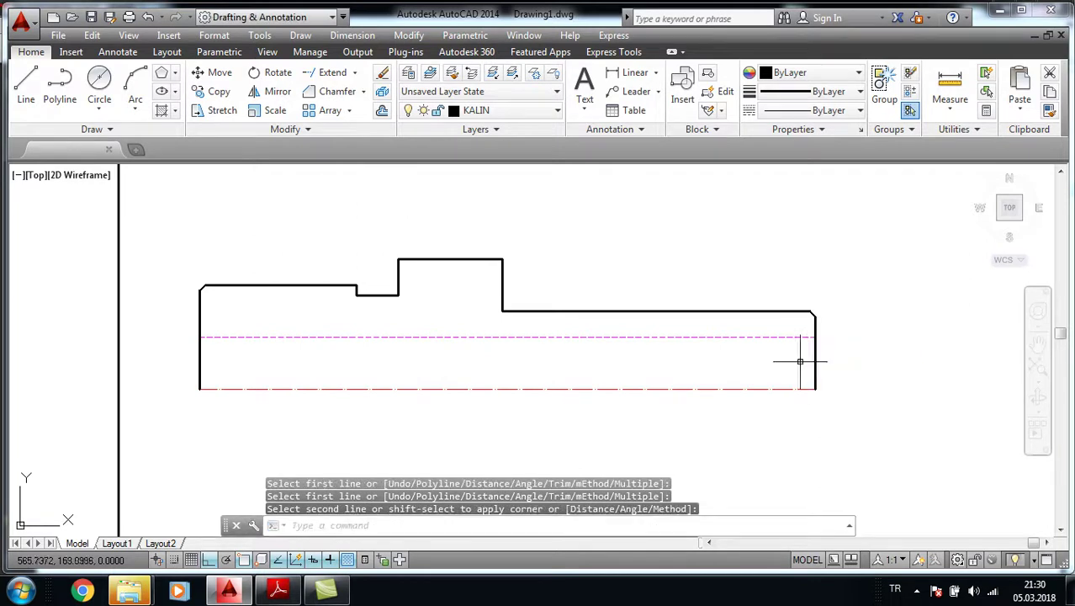
Step: Draw vertical lines from the three step corners down to the centerline
left_click(34, 93)
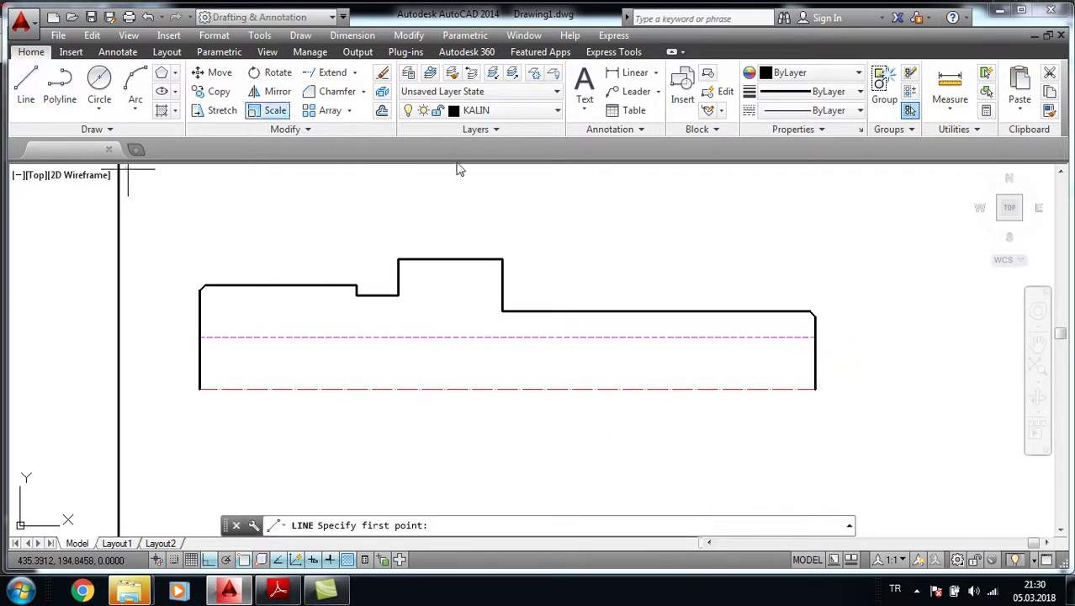
left_click(503, 311)
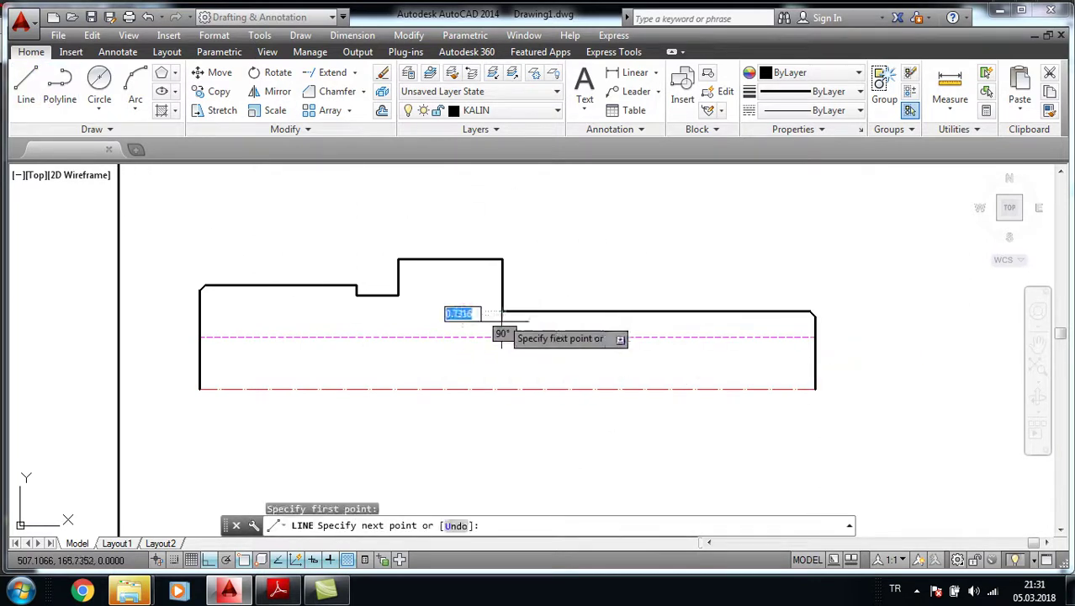
left_click(503, 389)
key("Return")
key("Return")
left_click(398, 295)
left_click(398, 388)
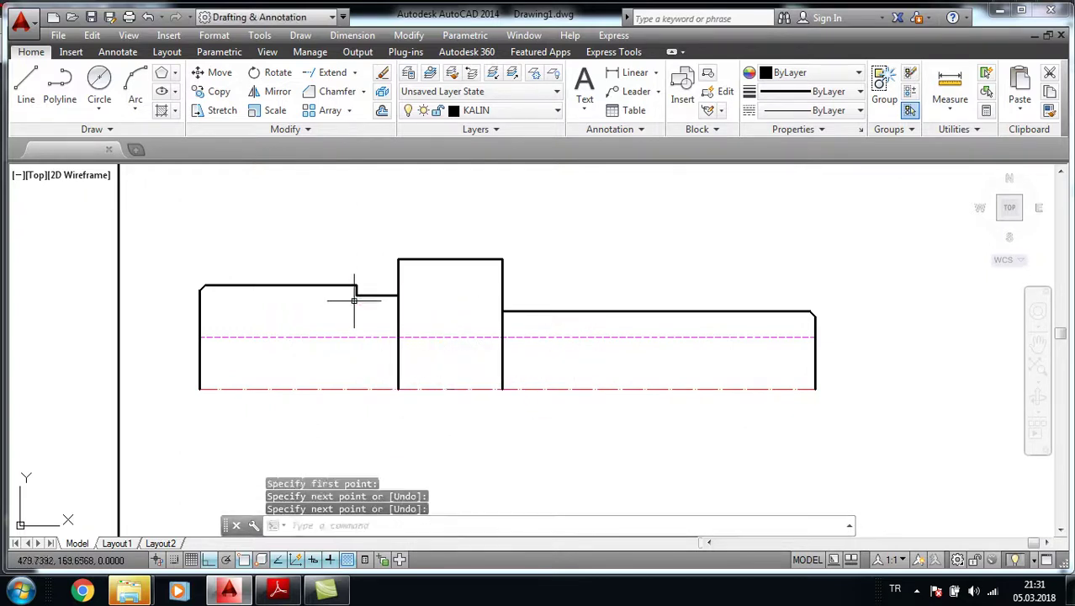
key("Return")
key("Return")
left_click(356, 295)
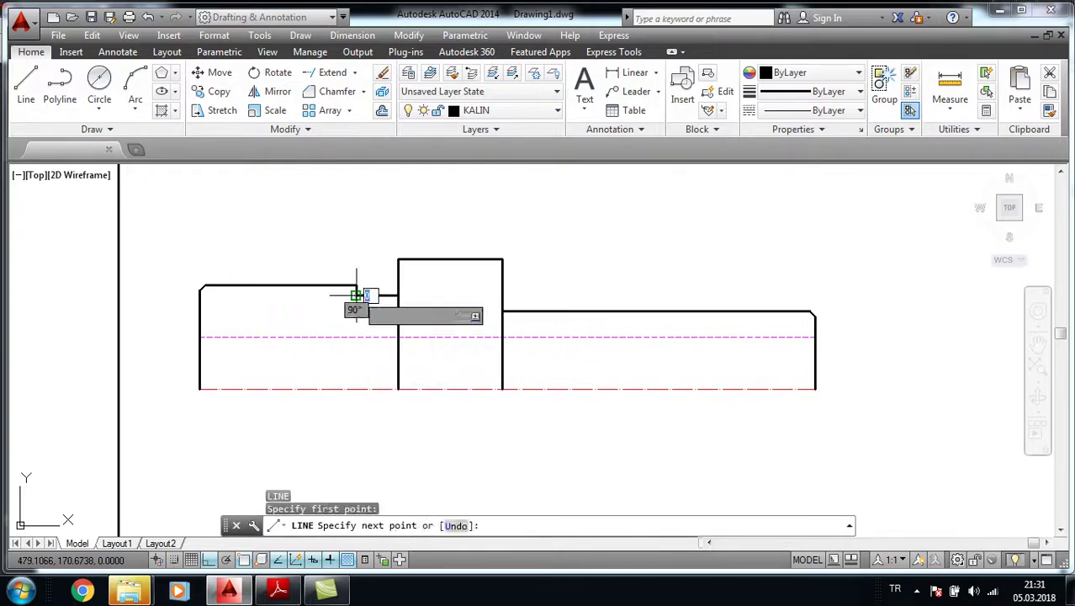
left_click(355, 389)
key("Return")
key("Return")
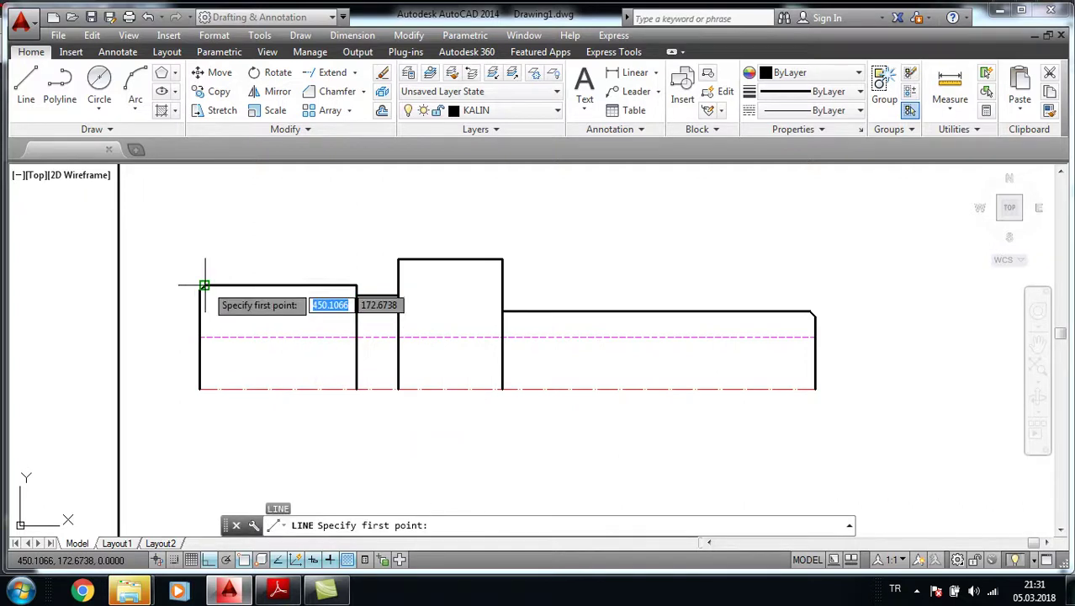
Step: Draw vertical end lines from the left and right chamfer corners down to the centerline
left_click(200, 290)
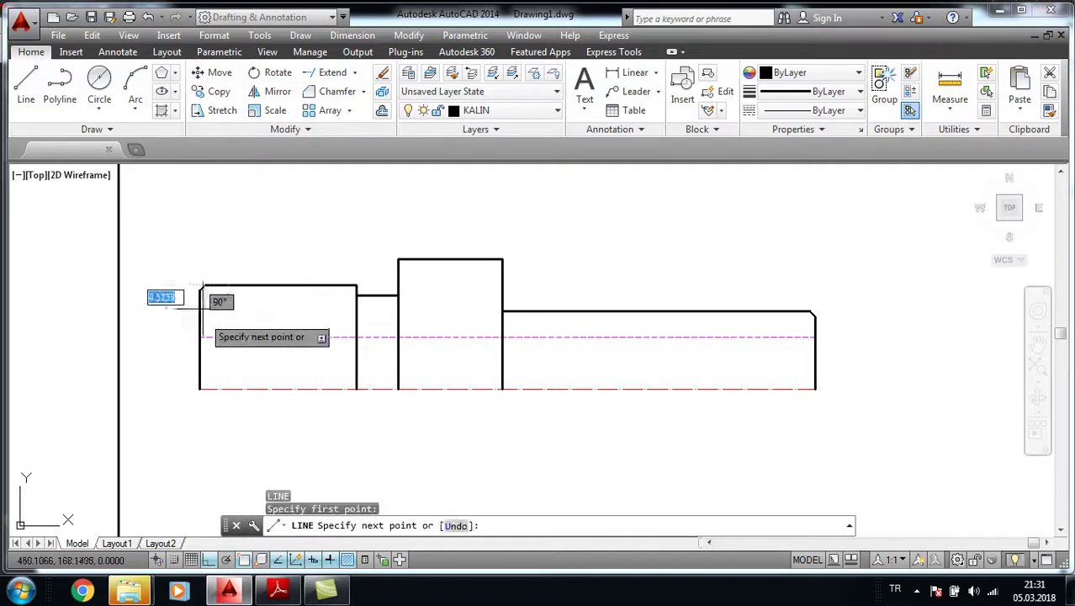
left_click(203, 390)
key("Return")
key("Return")
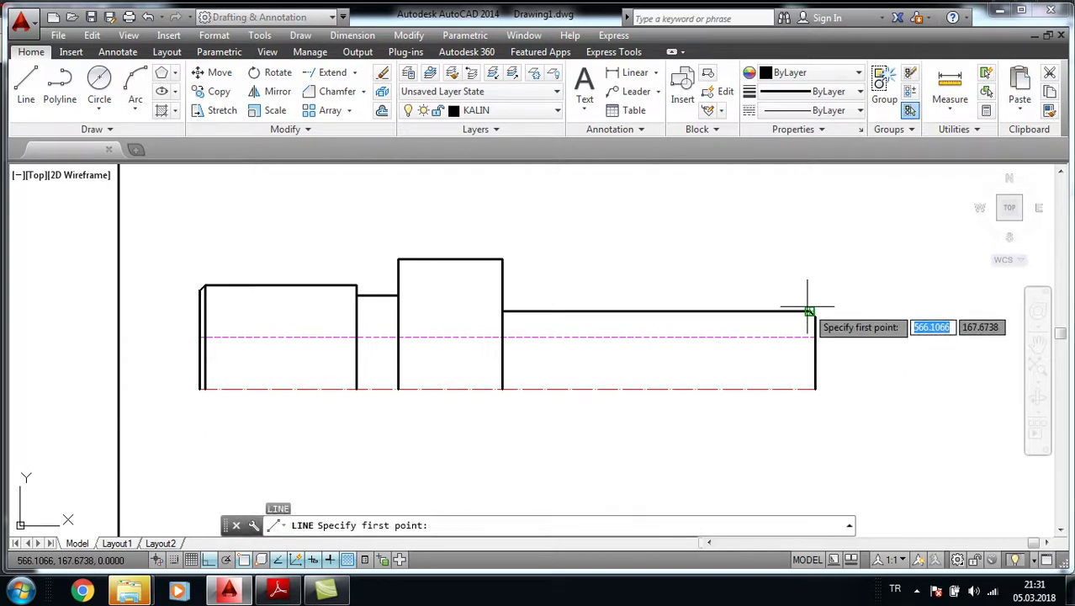
left_click(809, 311)
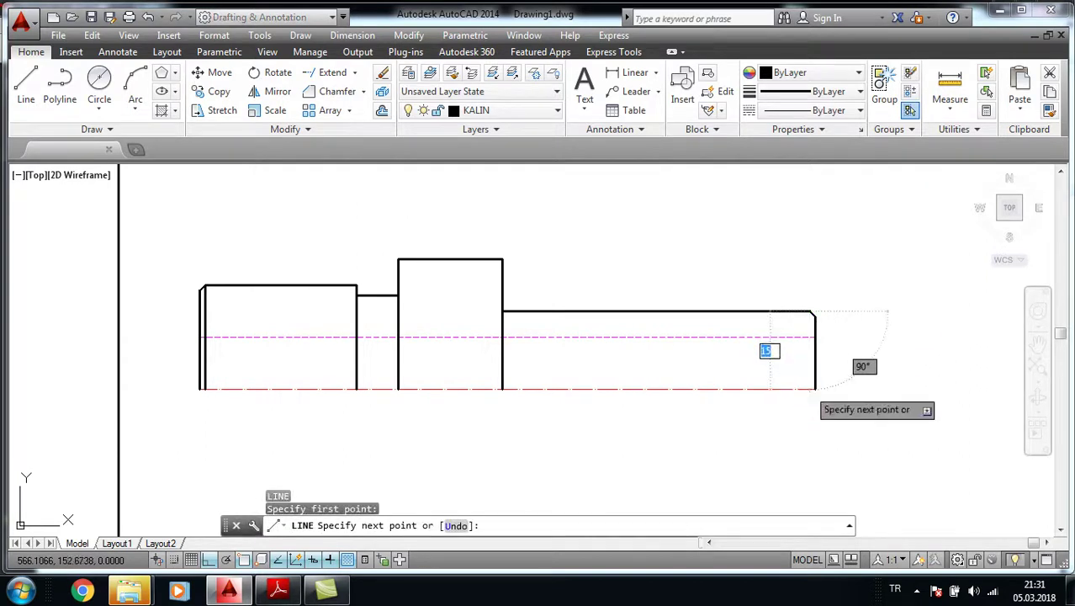
left_click(809, 390)
key("Return")
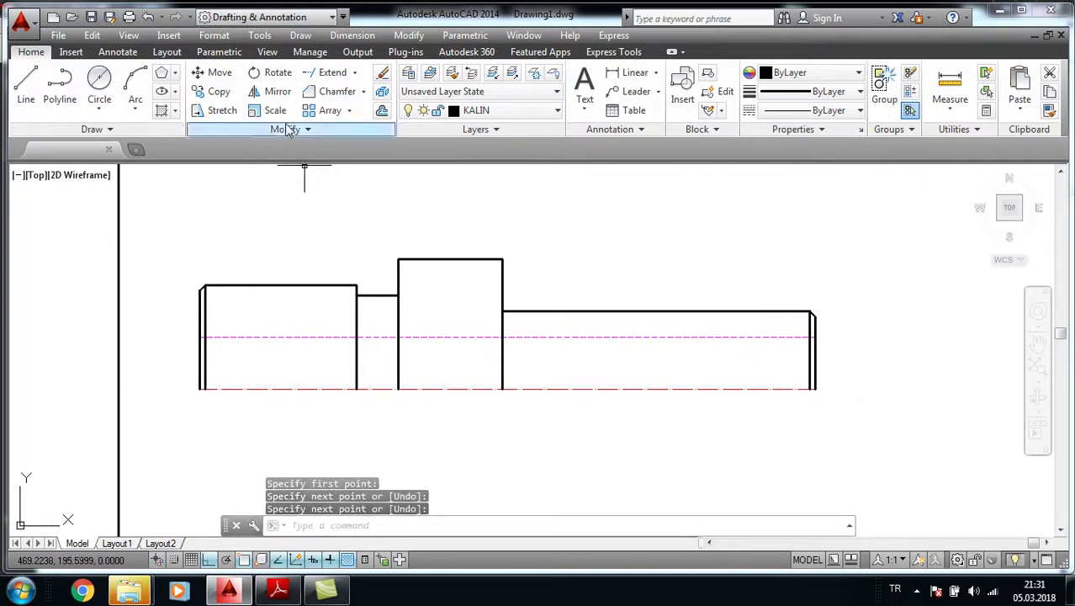
left_click(278, 94)
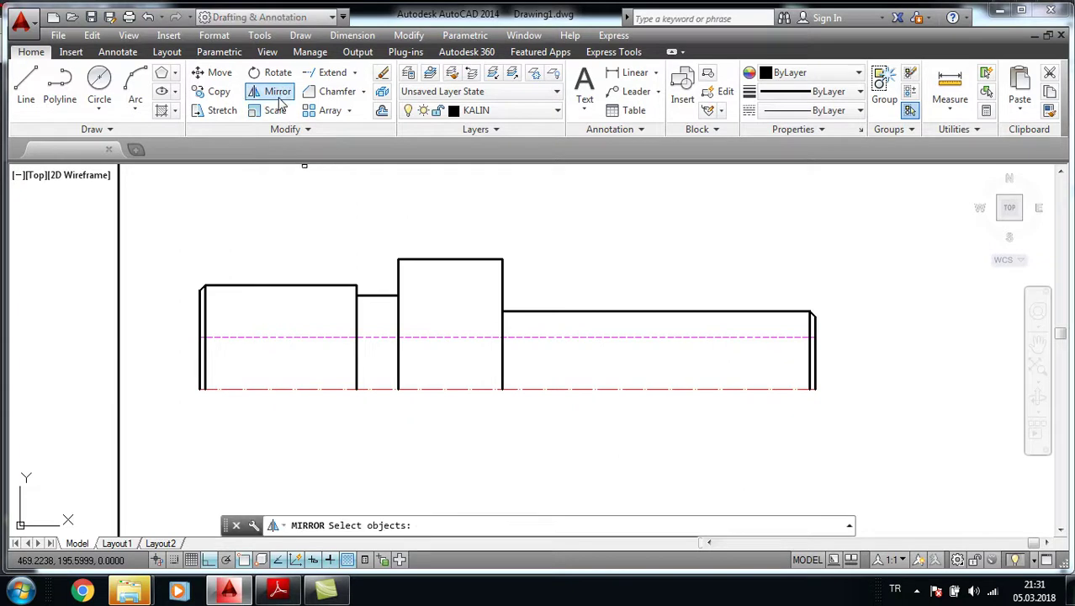
Step: Mirror all 17 half-shaft objects about the red centerline, keeping the originals
left_click(849, 368)
left_click(157, 226)
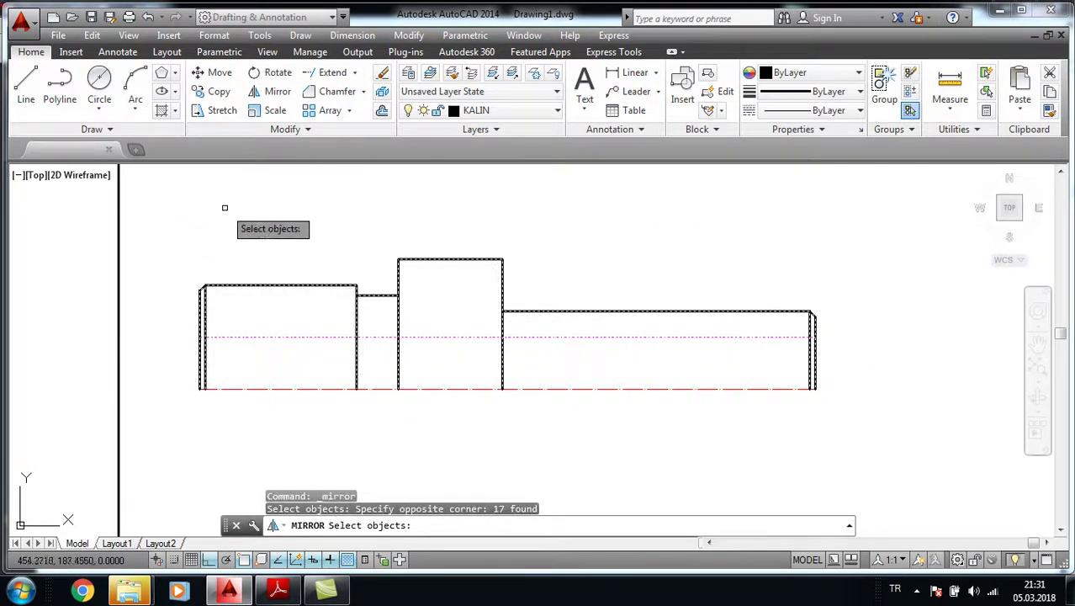
key("Return")
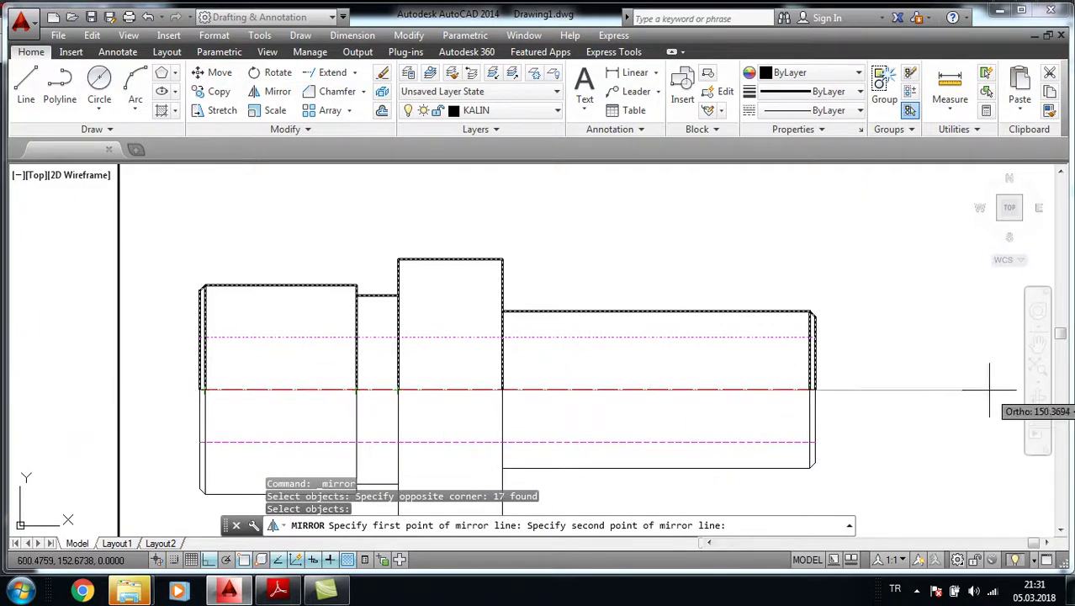
left_click(944, 389)
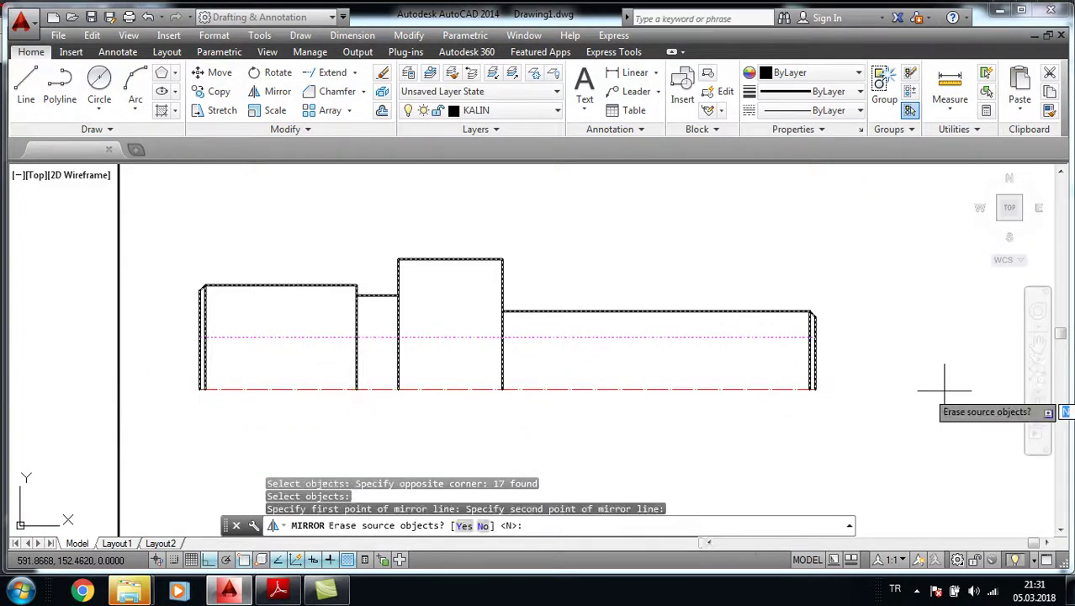
key("Return")
middle_click_drag(767, 385, 770, 337)
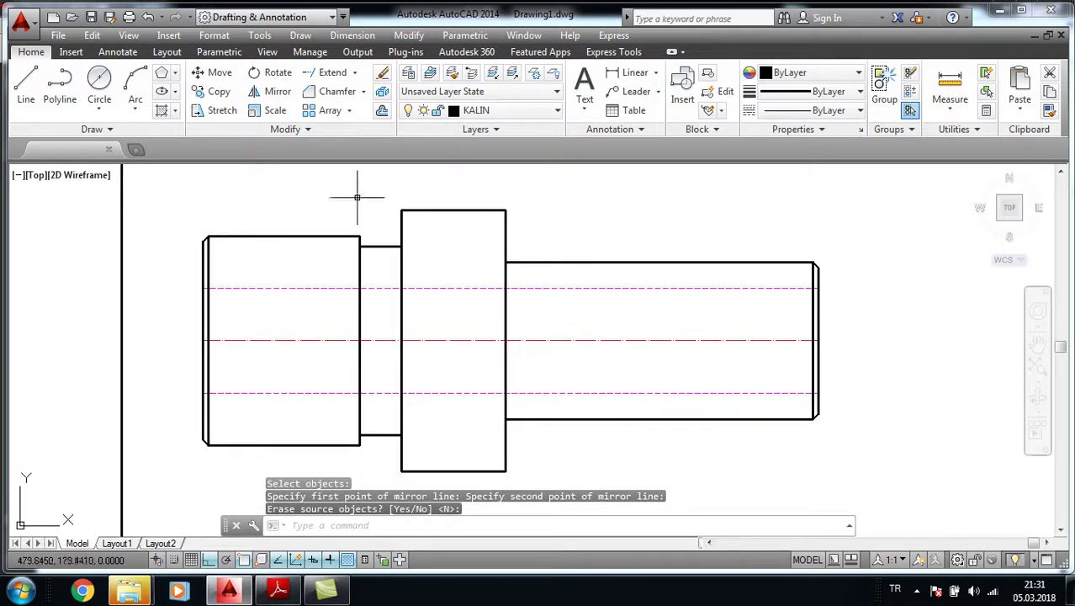
Step: Move the 35-object second shaft, with Ortho off, into the left drawing frame below the first shaft
left_click(210, 78)
scroll(415, 221, "down", 2)
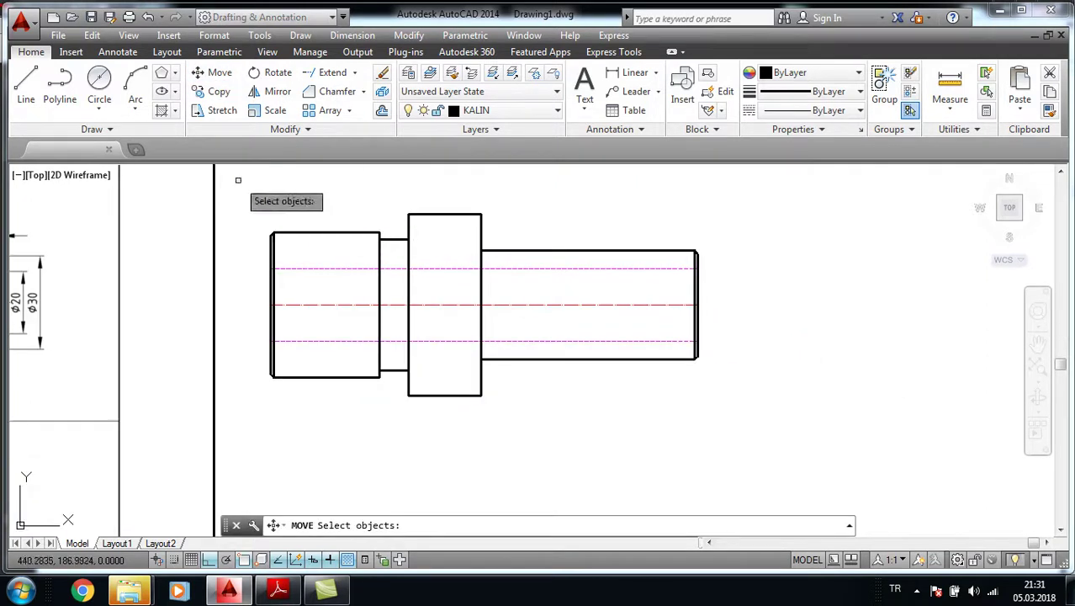
left_click(242, 184)
left_click(739, 437)
key("Return")
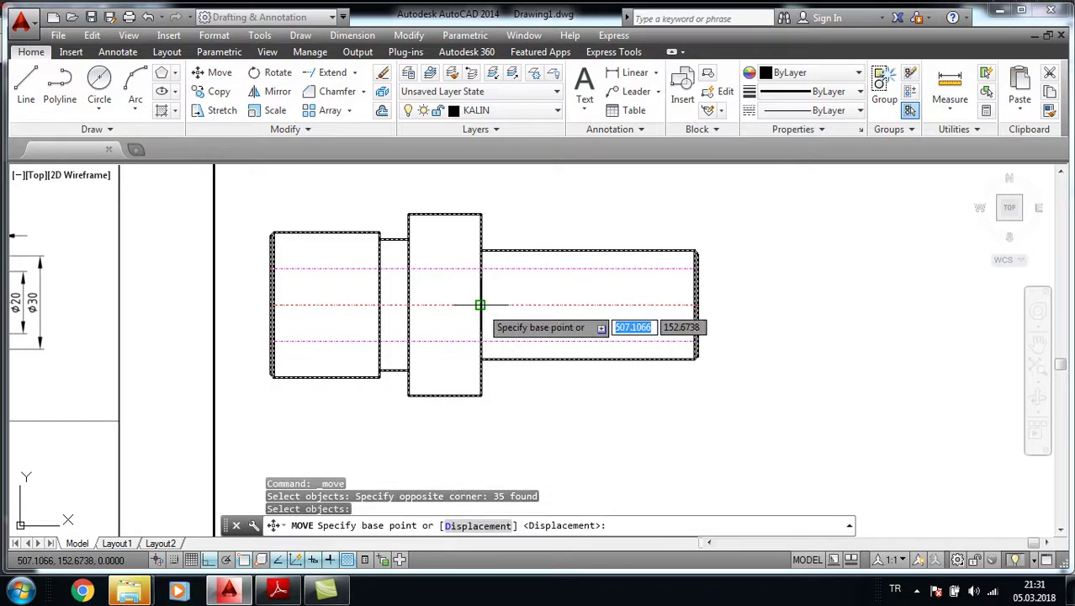
left_click(481, 305)
scroll(252, 385, "down", 2)
mouse_move(205, 384)
middle_mouse_down()
mouse_move(399, 340)
mouse_move(706, 362)
middle_mouse_up()
key("F8")
scroll(96, 447, "down", 1)
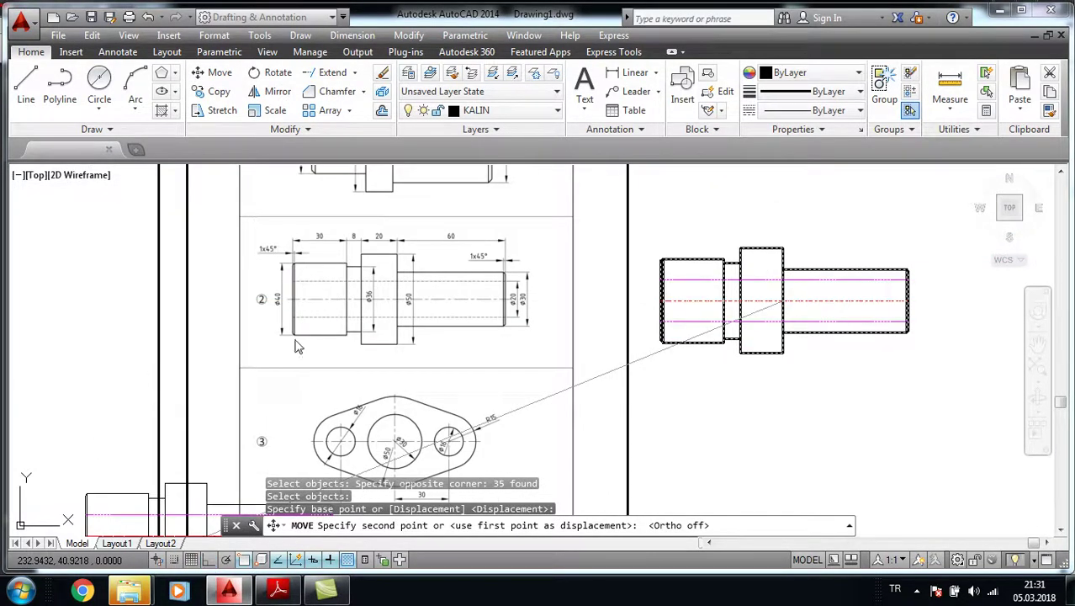
middle_click_drag(151, 381, 498, 368)
scroll(499, 368, "down", 2)
scroll(355, 384, "up", 2)
scroll(357, 397, "up", 1)
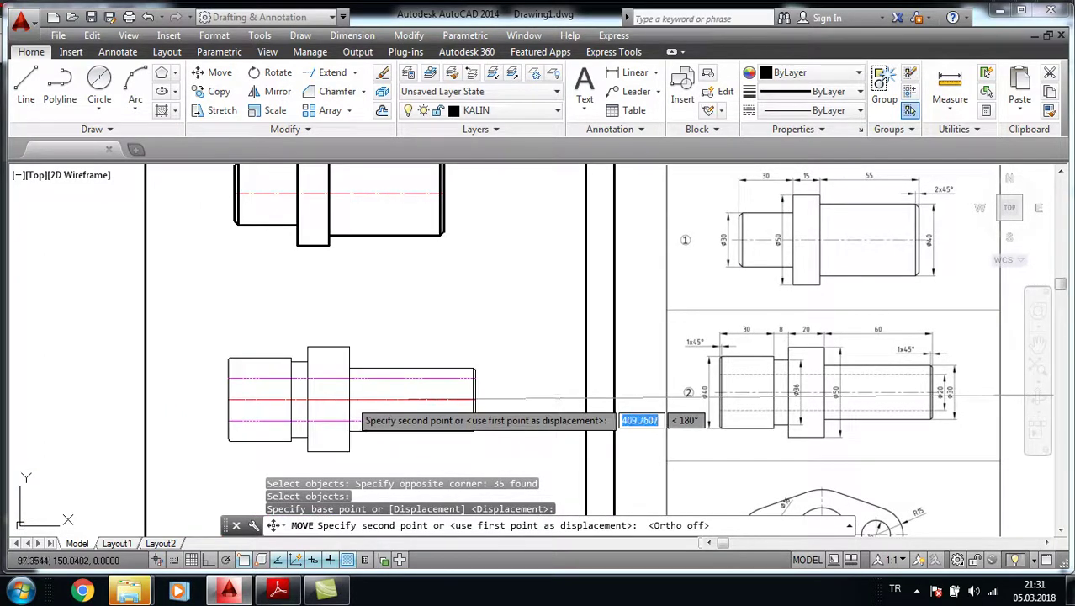
left_click(475, 399)
Step: Pan to the flange plate reference detail with empty space beside it
middle_click_drag(929, 538, 676, 398)
middle_click_drag(593, 357, 131, 269)
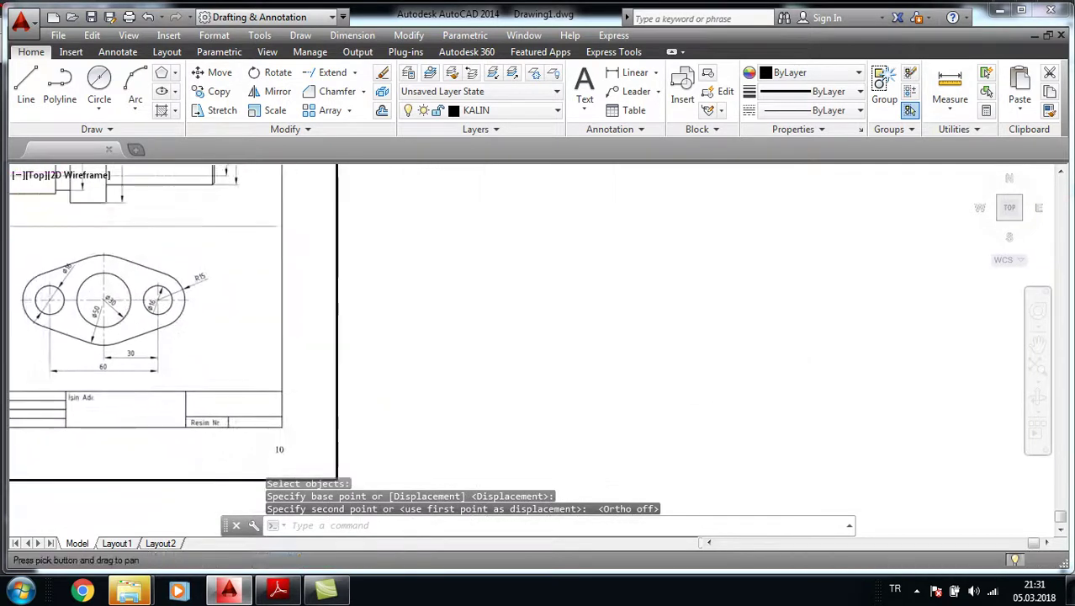
scroll(144, 446, "up", 1)
middle_click_drag(144, 446, 238, 490)
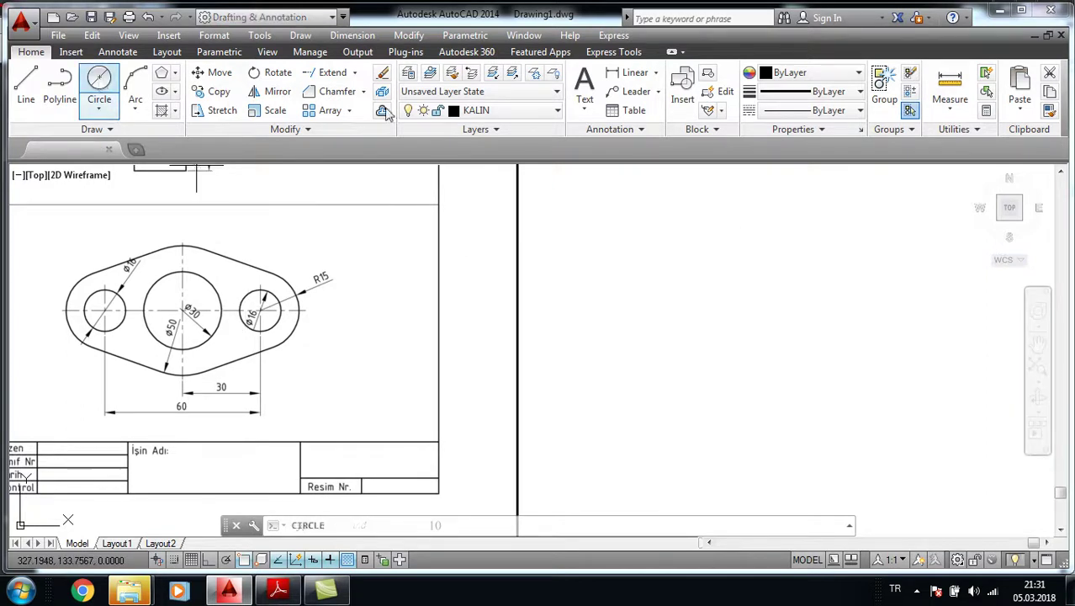
Step: Draw concentric R15 and R25 circles for the flange's main bore
left_click(99, 84)
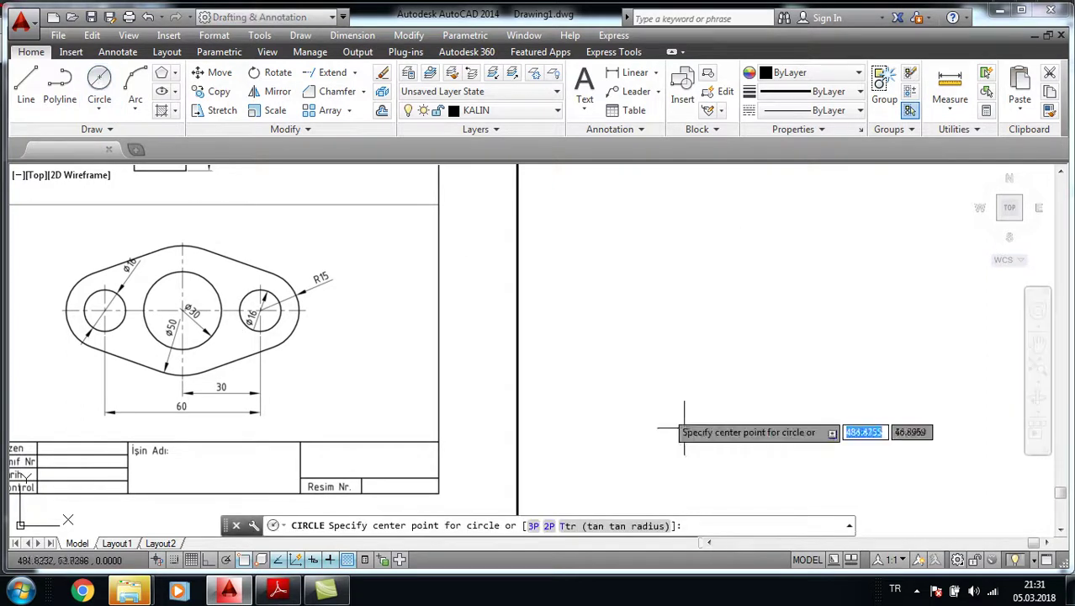
left_click(746, 337)
type("15")
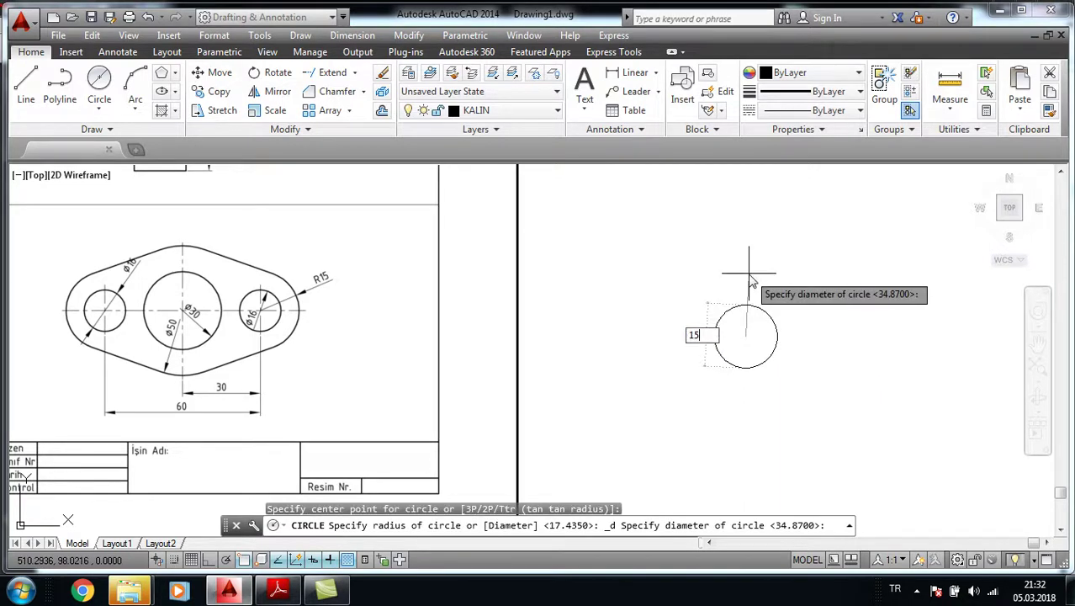
key("Escape")
key("Escape")
left_click(99, 108)
left_click(106, 137)
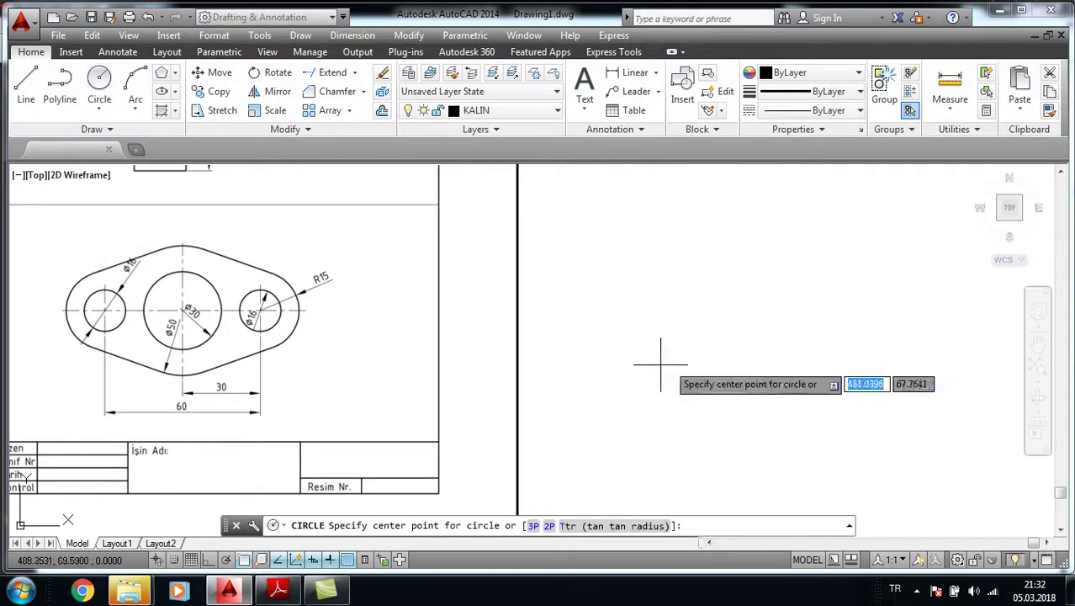
left_click(774, 352)
type("15")
key("Return")
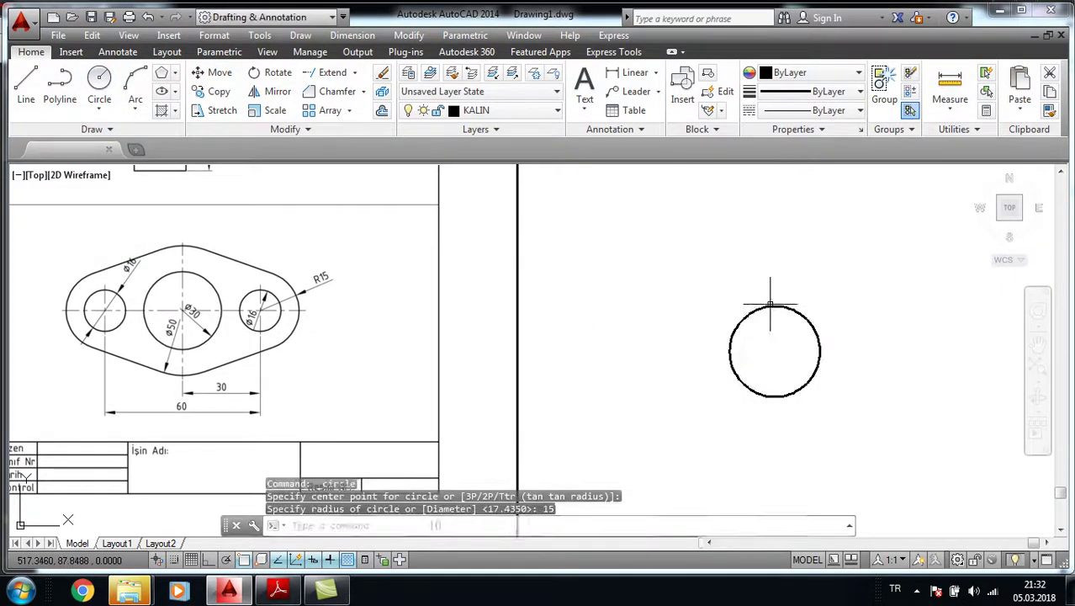
key("Return")
left_click(774, 350)
type("25")
key("Return")
key("Return")
type("30")
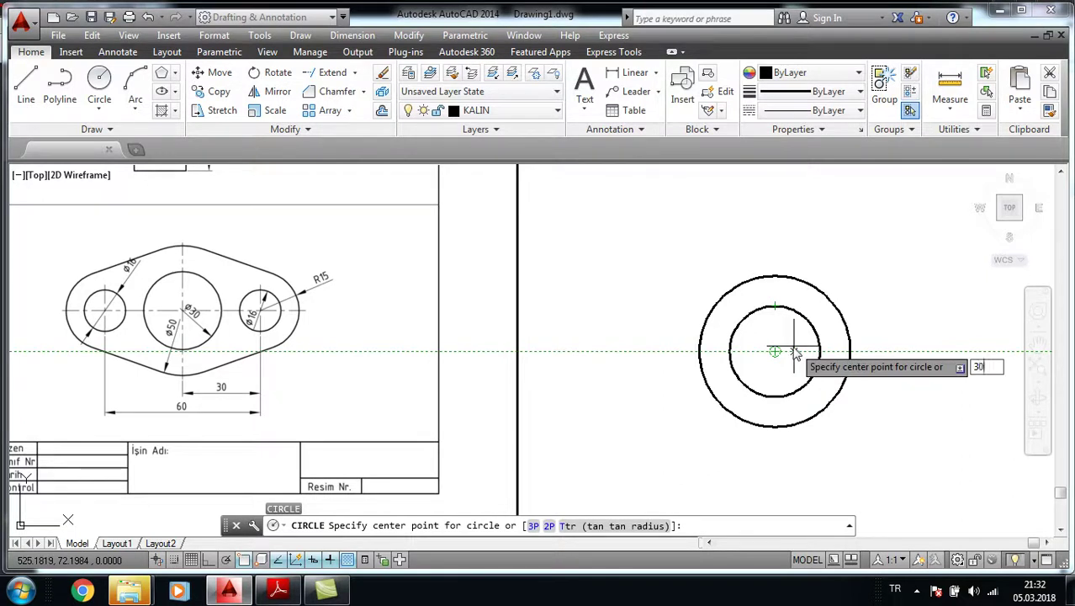
Step: Add an R8 hole 30 units to the right, with a concentric R15 circle
key("Return")
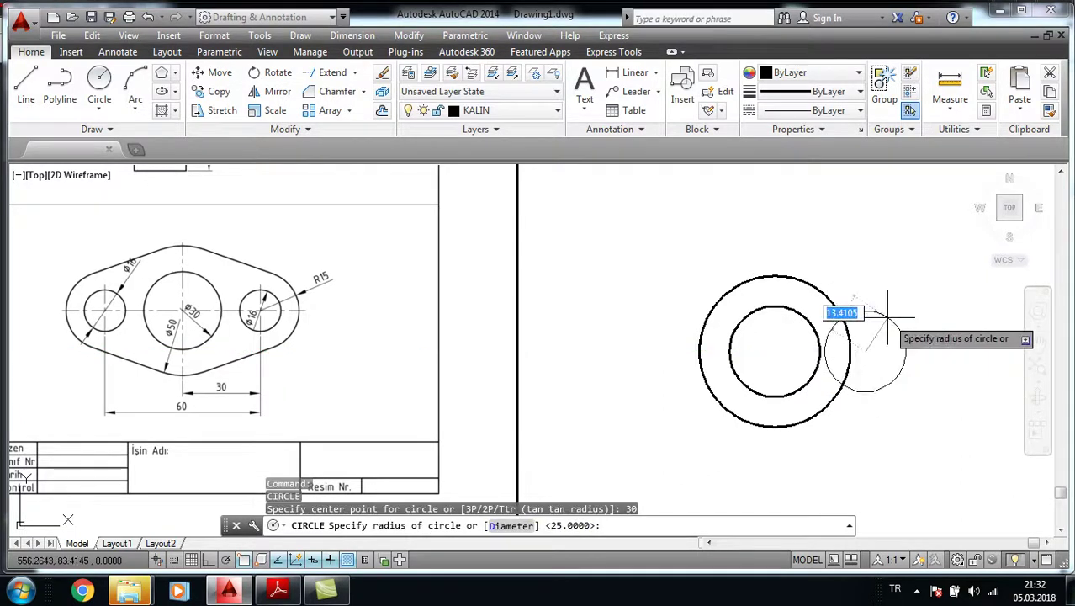
key("Return")
key("Return")
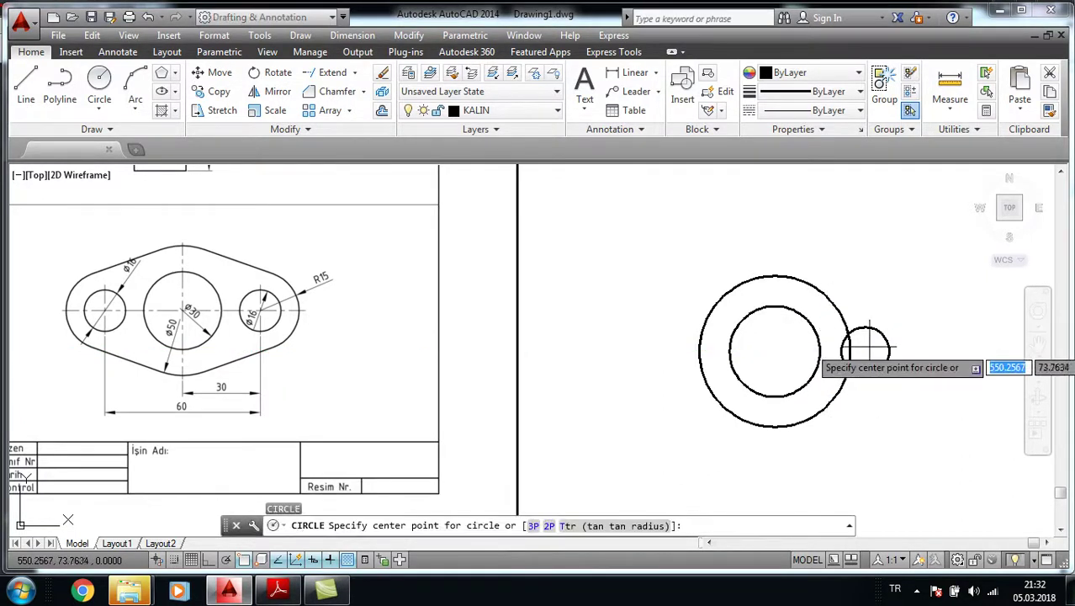
left_click(865, 351)
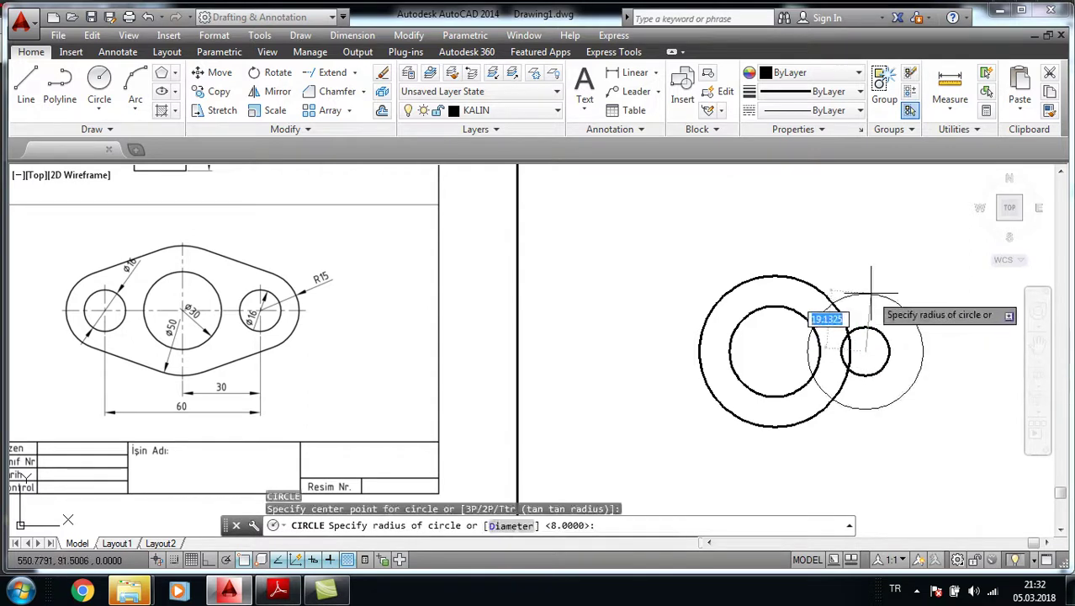
type("15")
key("Return")
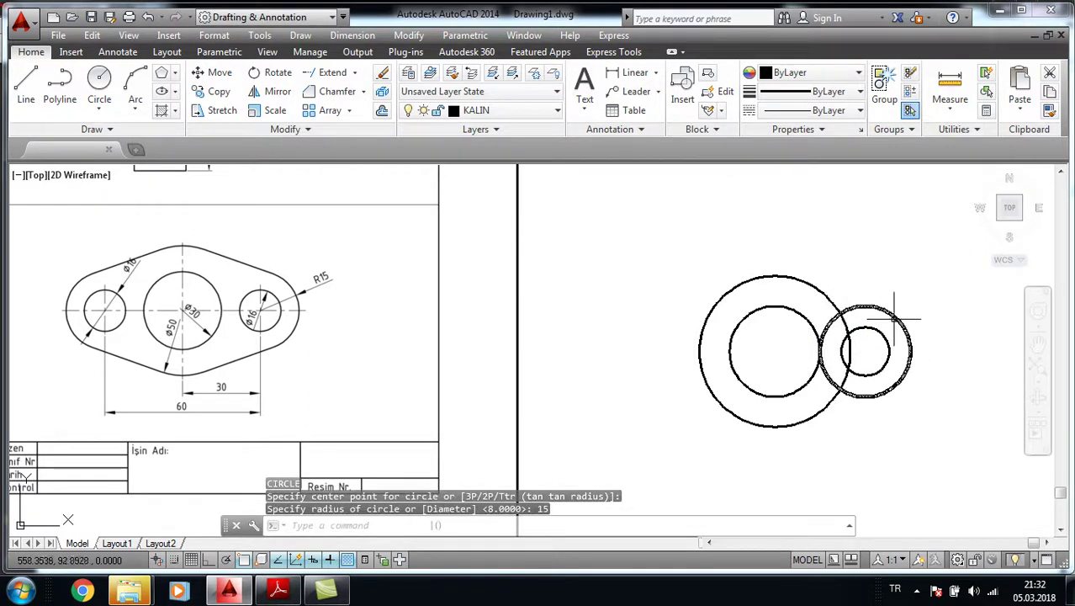
scroll(893, 318, "up", 2)
middle_click_drag(892, 332, 653, 284)
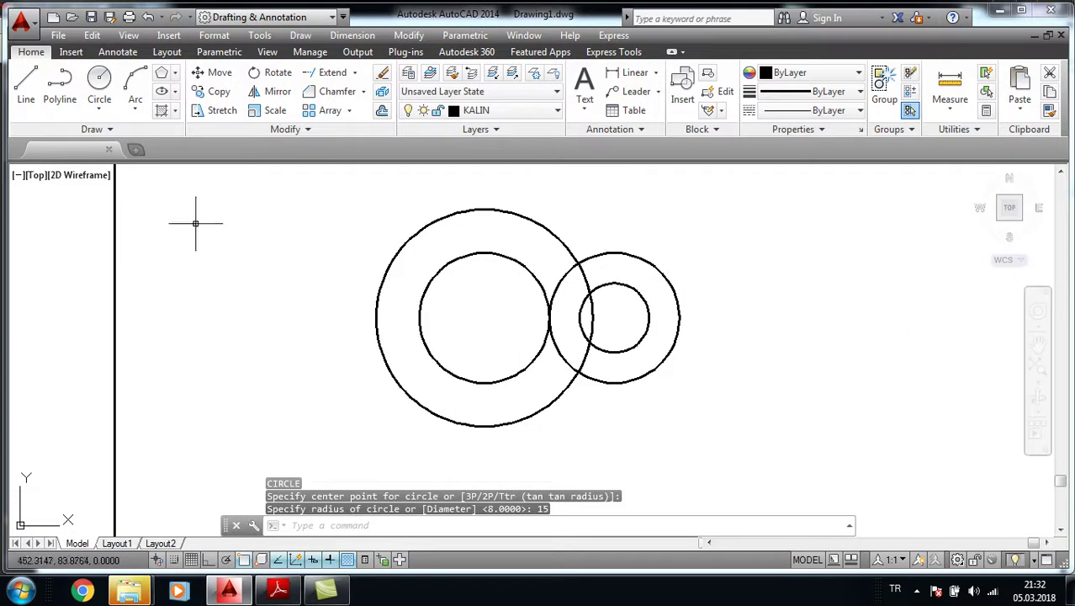
Step: Draw an upper line tangent to the large R25 circle and the right R15 circle
left_click(25, 89)
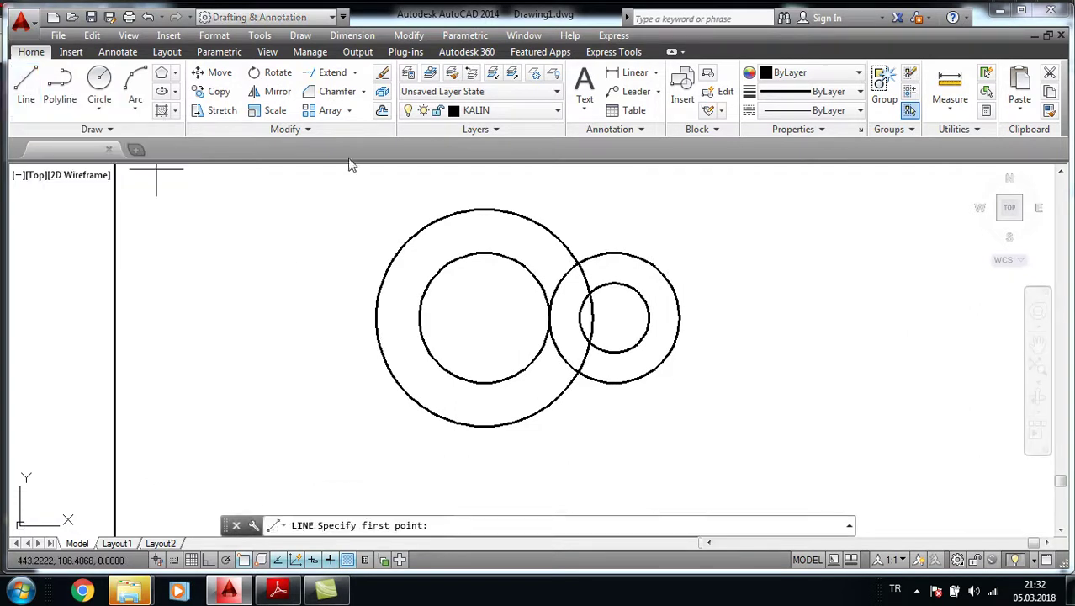
right_click(340, 192, "shift")
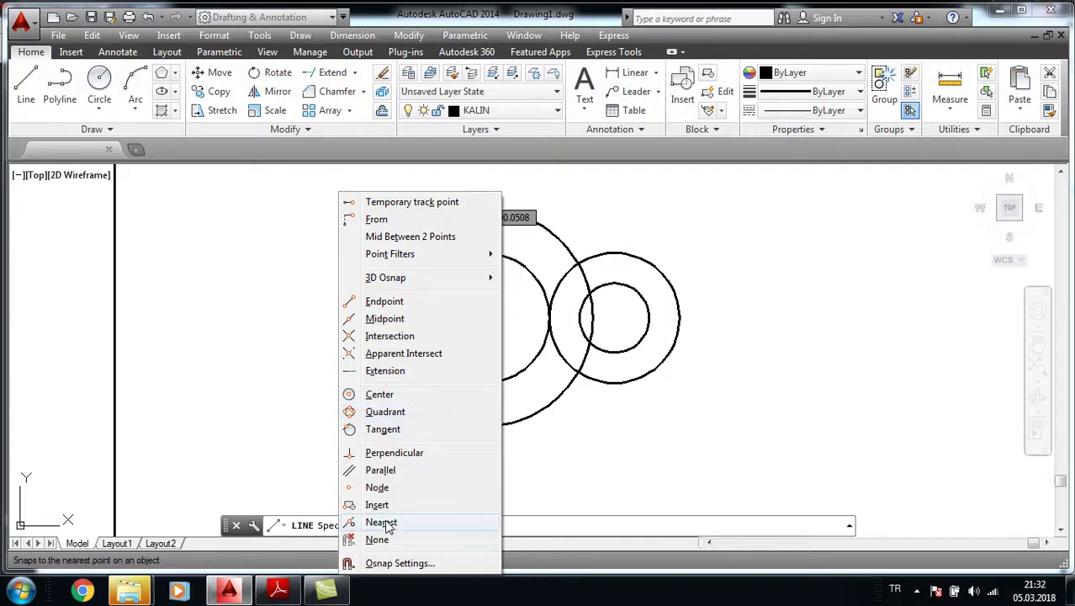
left_click(383, 429)
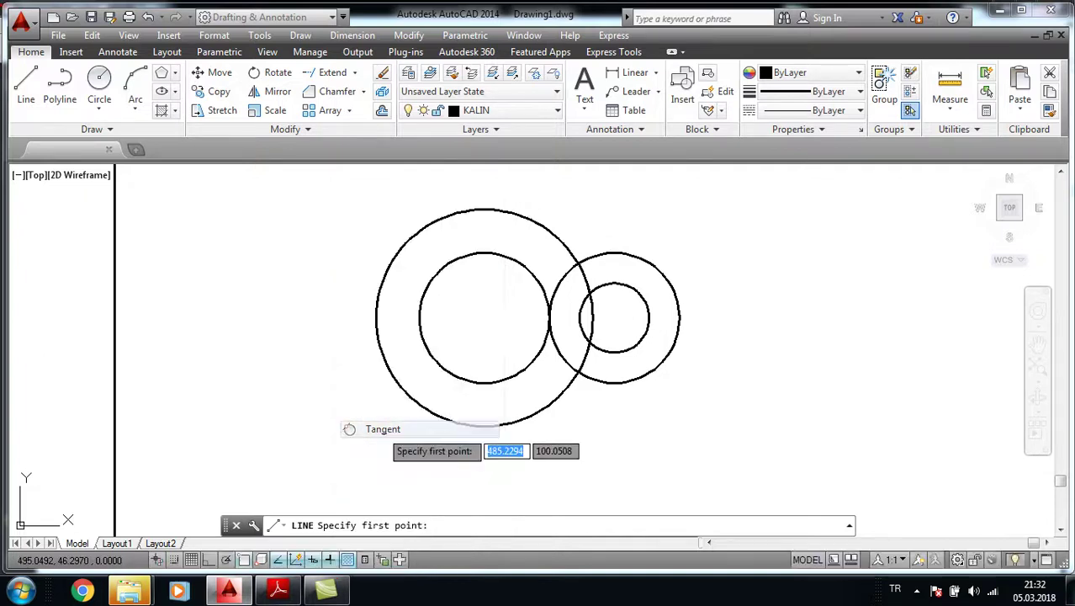
left_click(524, 213)
right_click(702, 217, "shift")
left_click(746, 429)
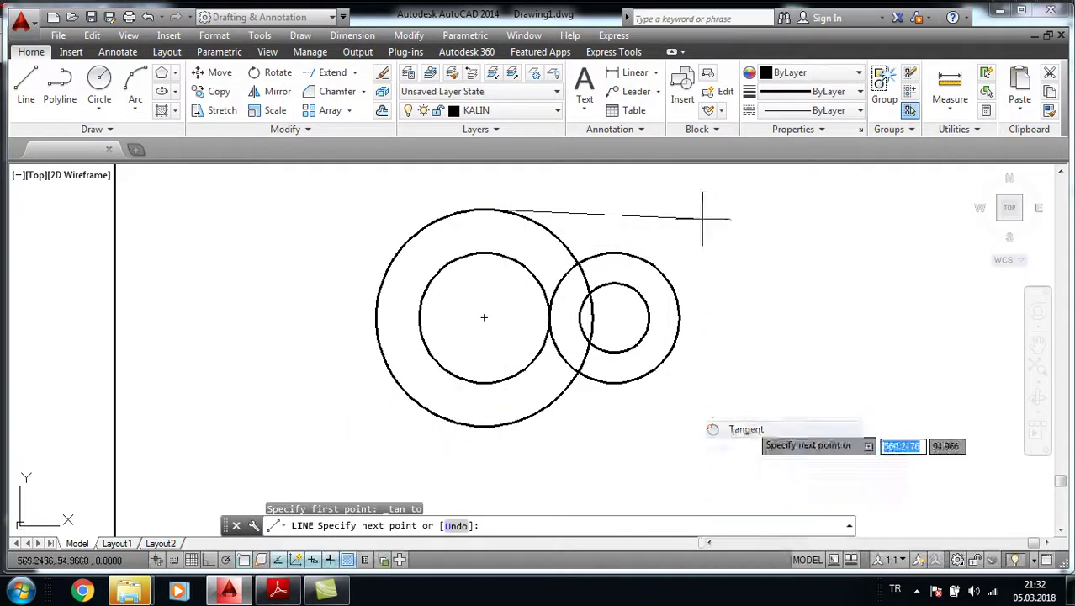
left_click(650, 263)
key("Escape")
scroll(647, 265, "up", 1)
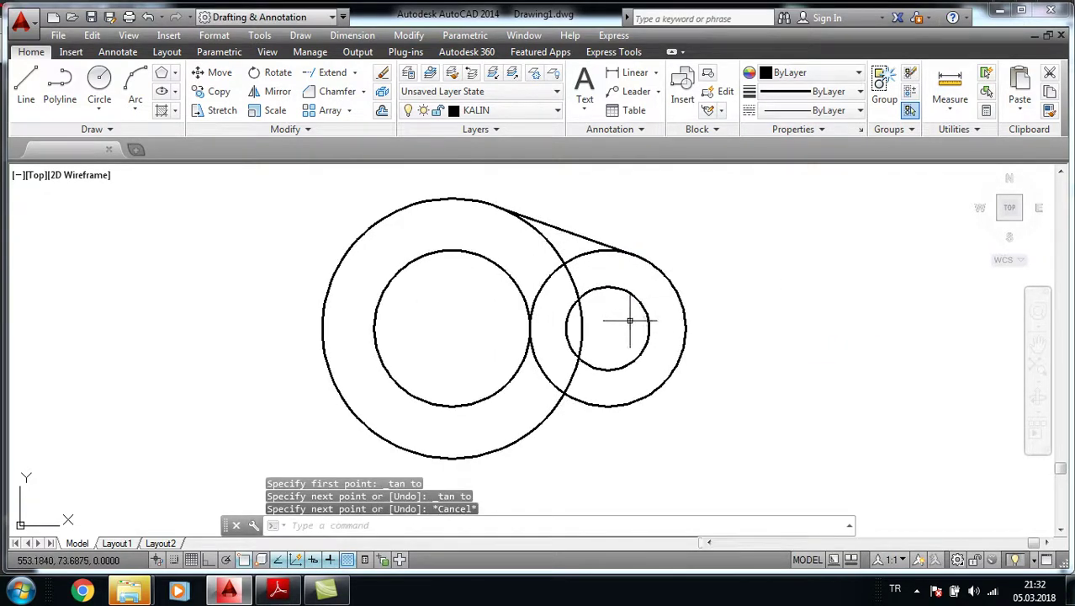
middle_click_drag(629, 319, 706, 315)
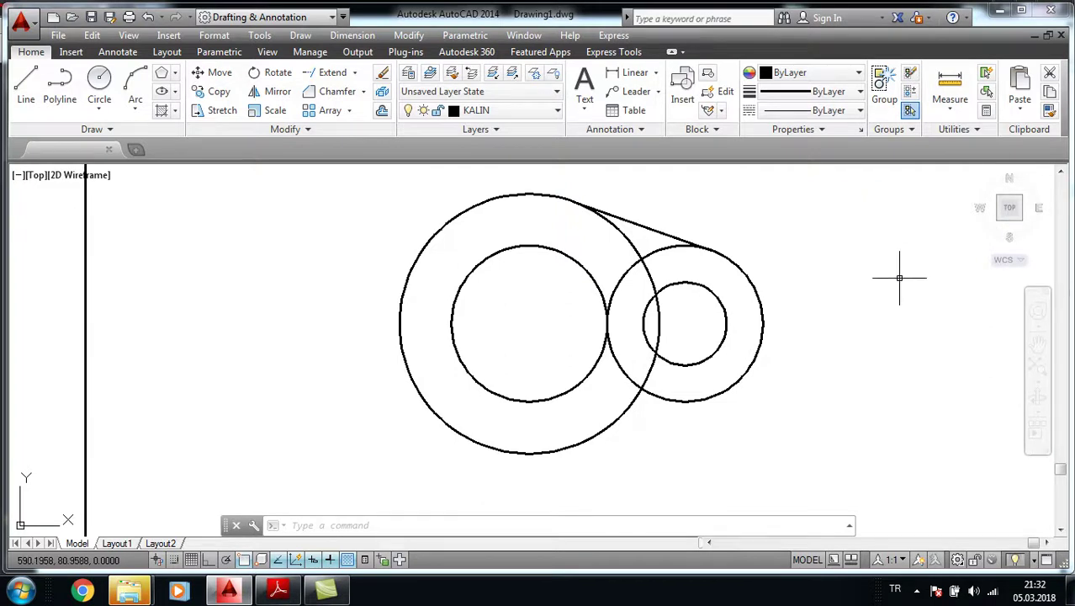
left_click(278, 94)
Step: Mirror the upper tangent about the horizontal centre axis to create the lower tangent
left_click(663, 231)
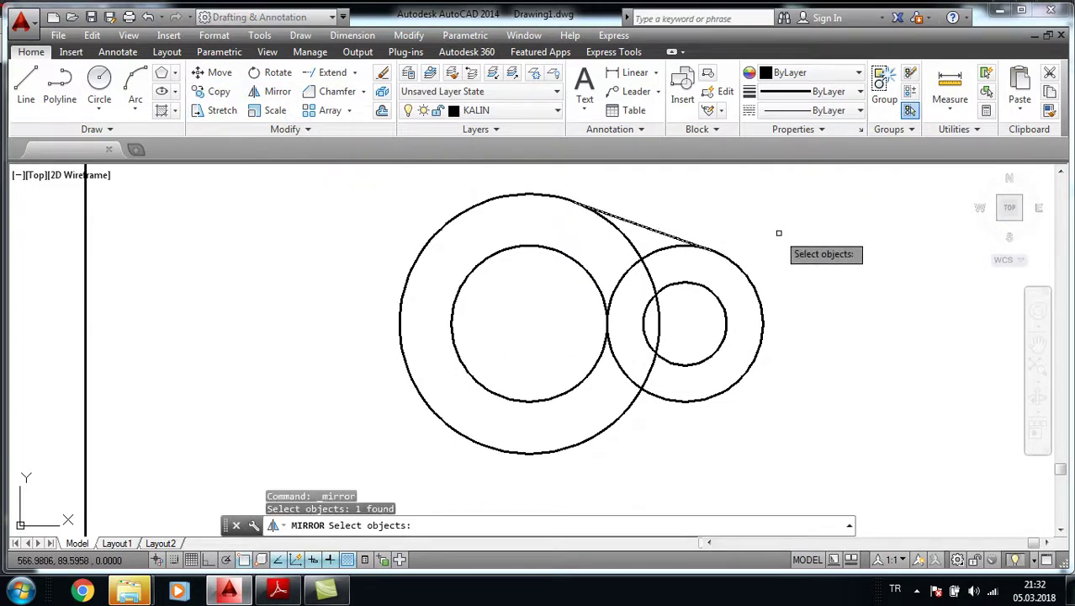
key("Return")
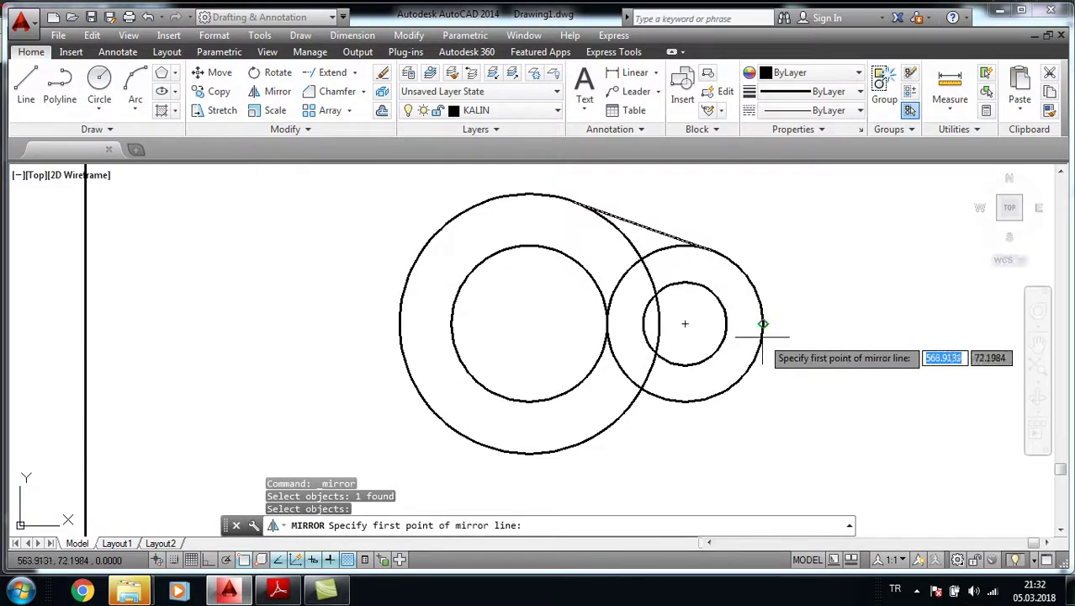
left_click(763, 323)
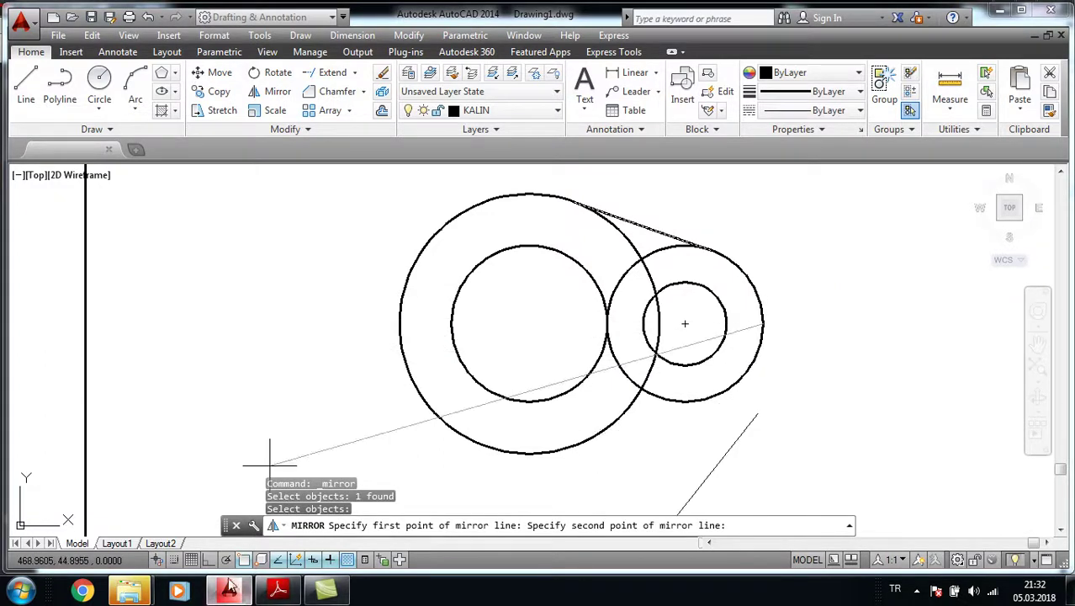
left_click(209, 561)
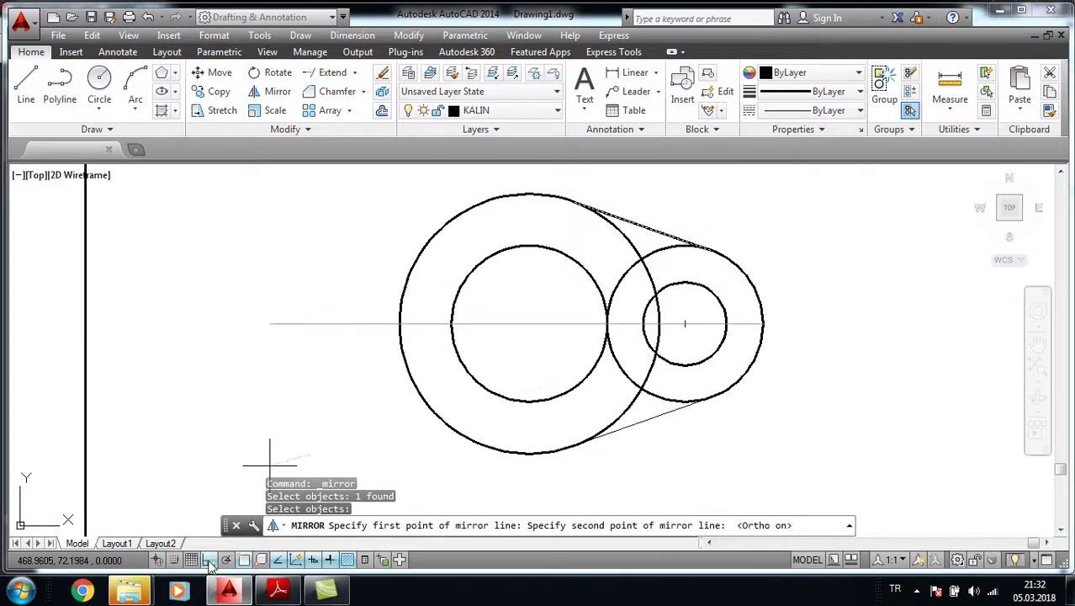
left_click(277, 319)
key("Return")
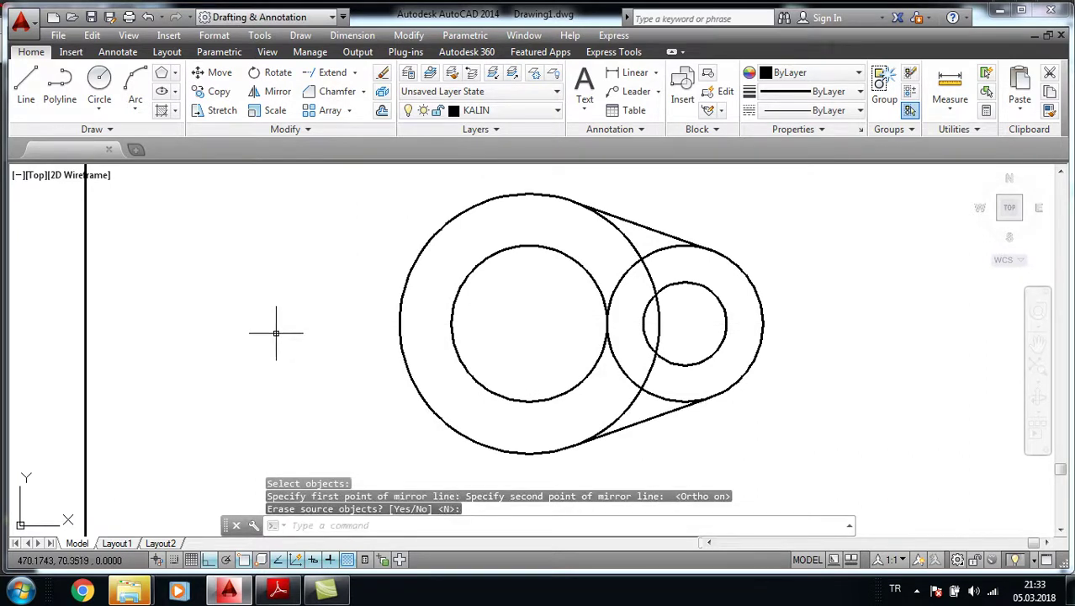
Step: Mirror the right circles and both tangents about the big circle's vertical axis
left_click(277, 94)
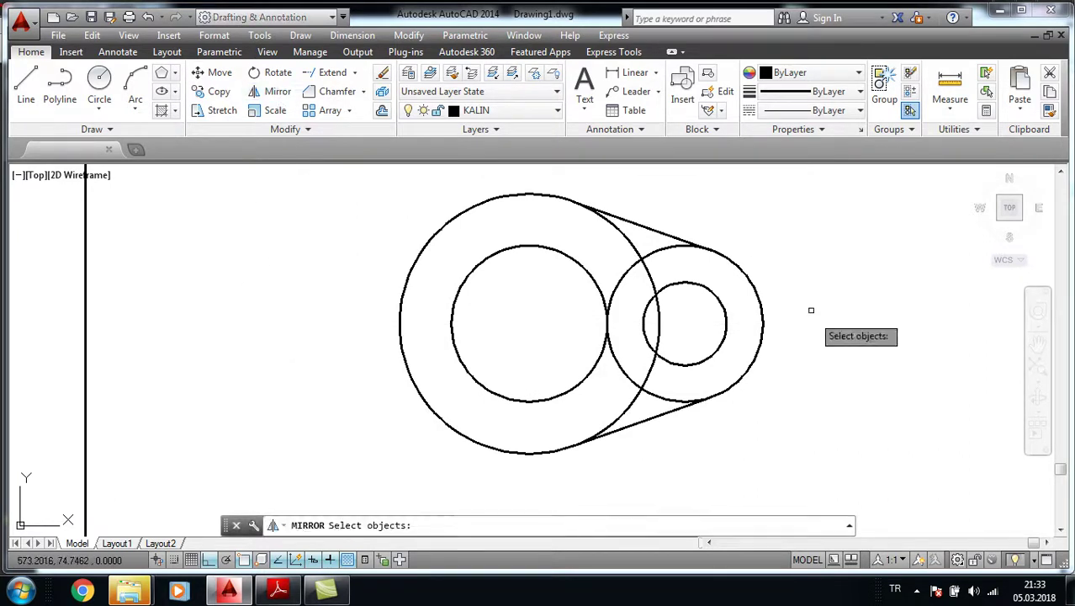
left_click(734, 446)
left_click(688, 225)
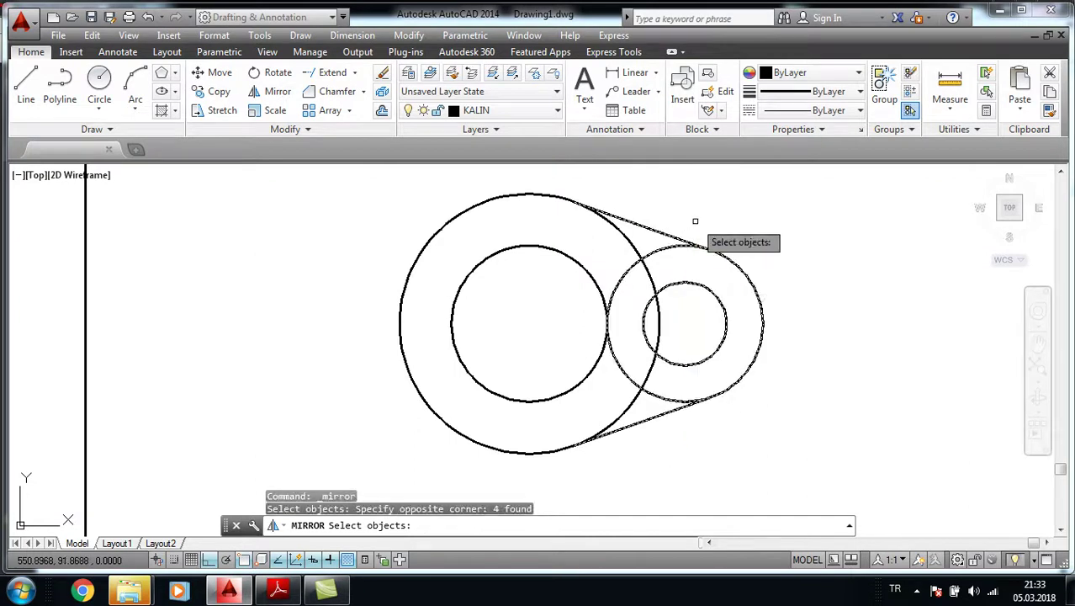
key("Return")
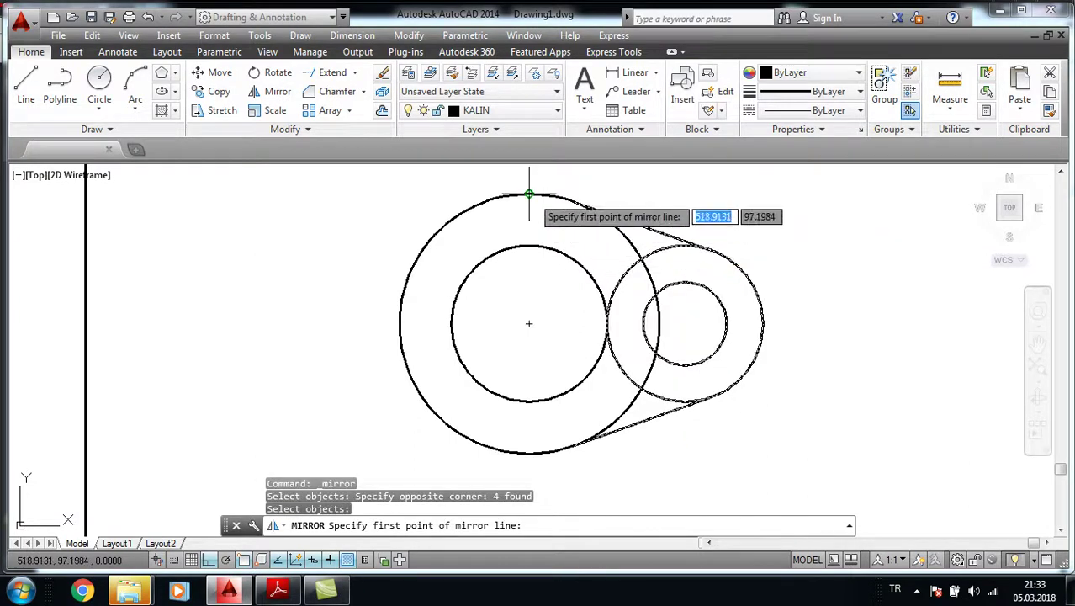
left_click(529, 194)
left_click(529, 325)
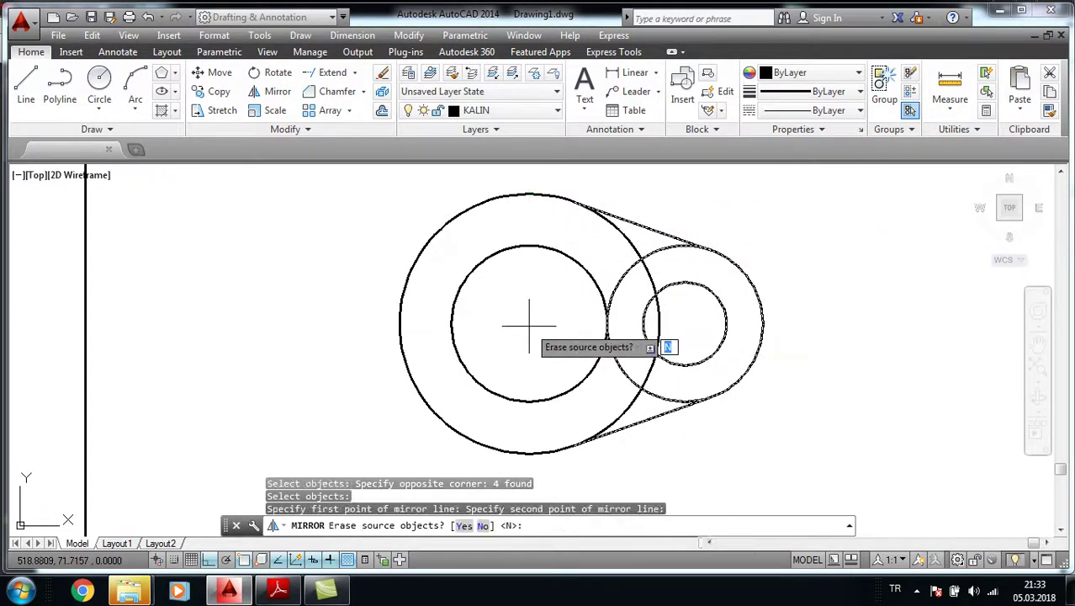
key("Return")
left_click(355, 74)
Step: Trim the overlapping inner arcs on the left side, using all objects as edges
left_click(340, 98)
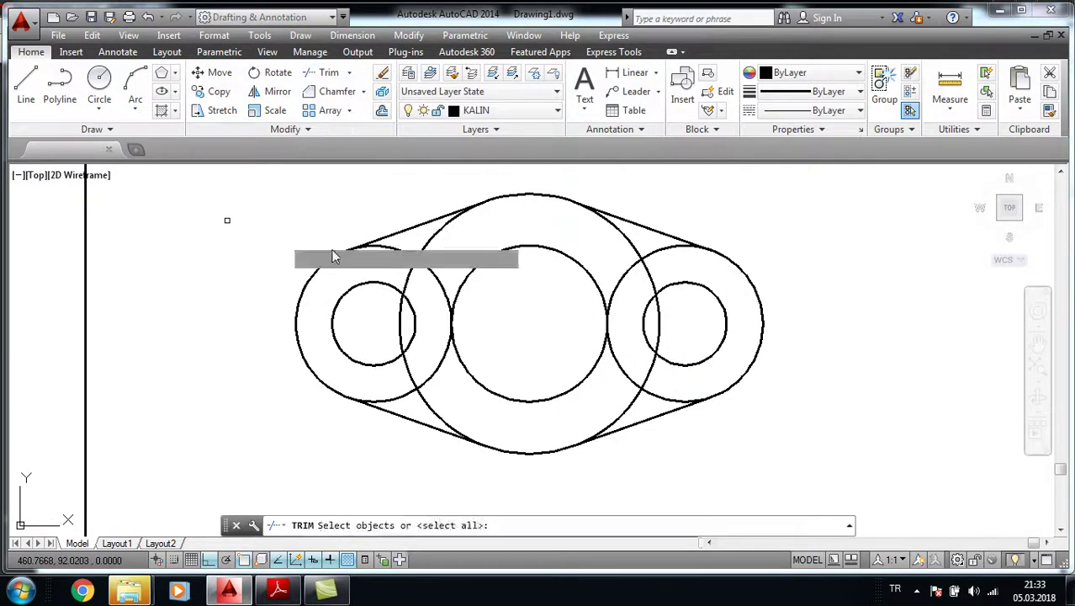
key("Return")
left_click(438, 268)
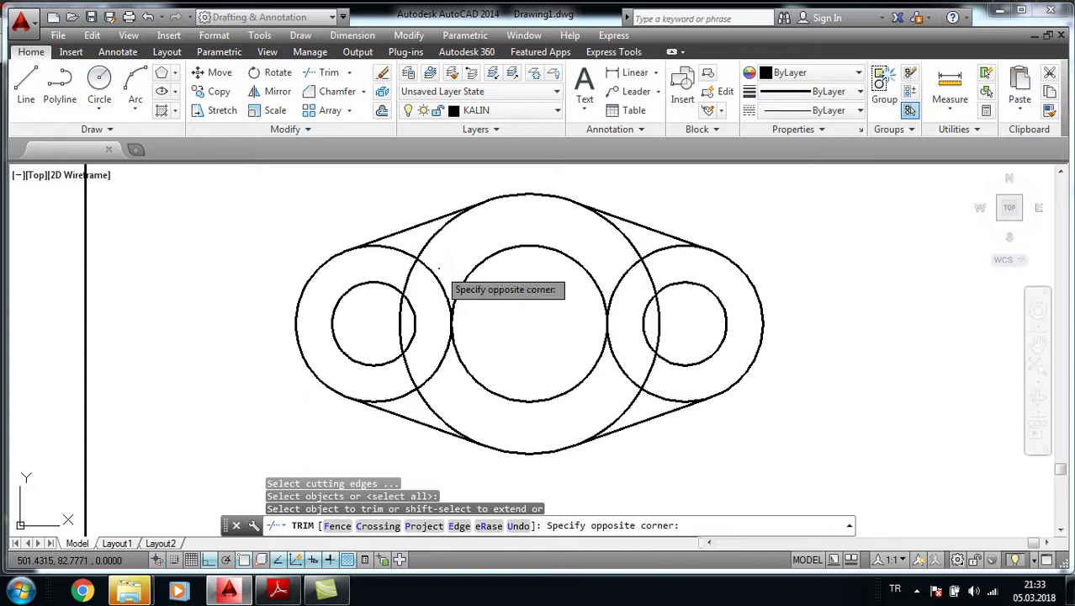
left_click(396, 254)
left_click(432, 384)
left_click(399, 384)
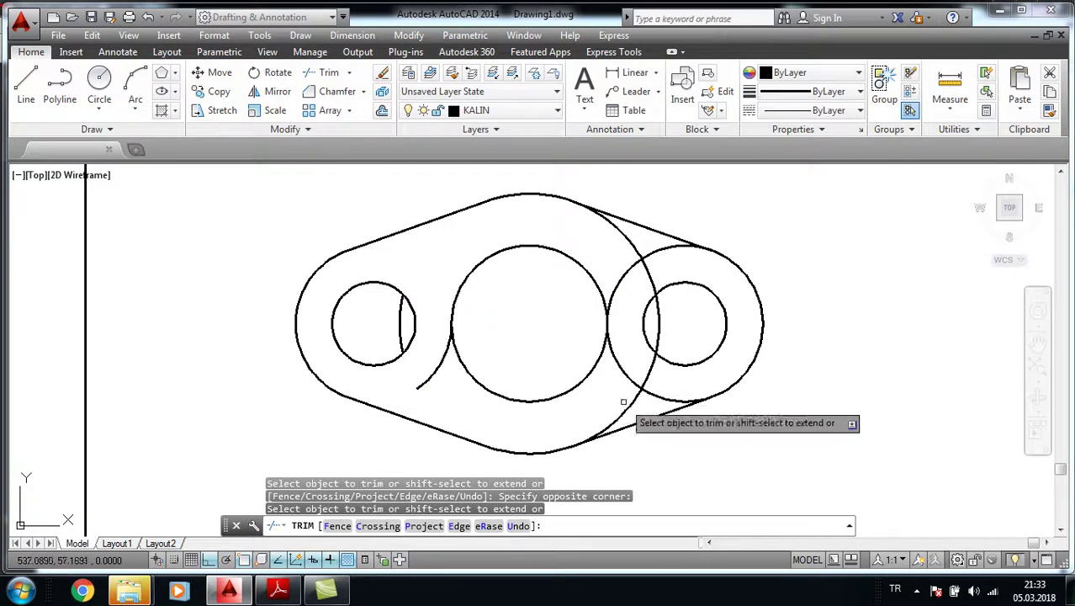
Step: Trim the large circle's lower and upper-right arcs, then select the leftover arc fragments
left_click(649, 385)
left_click(622, 405)
left_click(658, 304)
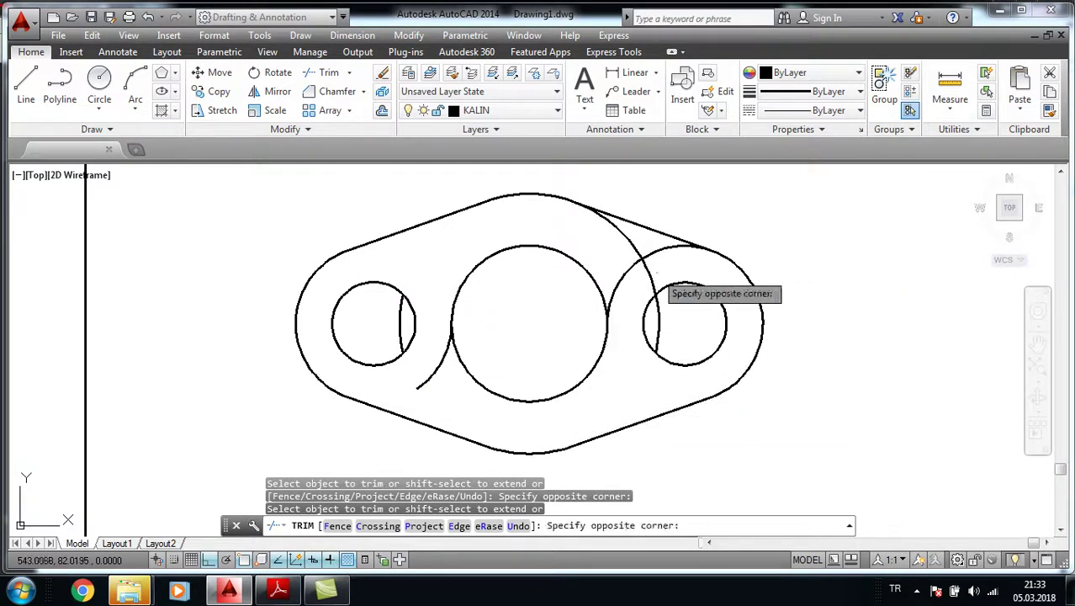
left_click(612, 250)
right_click(691, 209)
left_click(716, 212)
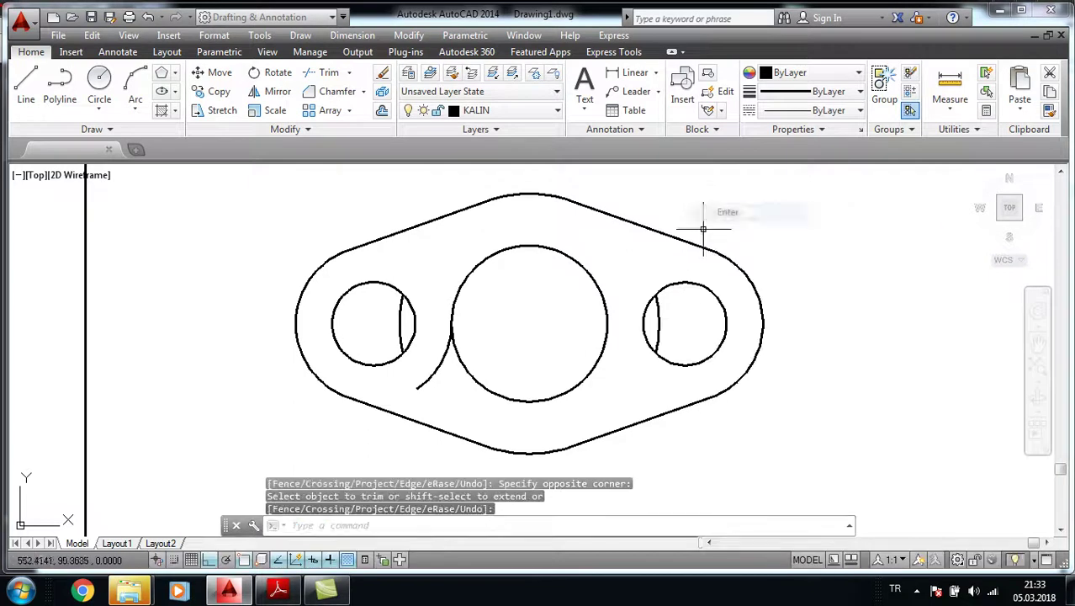
key("Return")
left_click(659, 318)
left_click(438, 371)
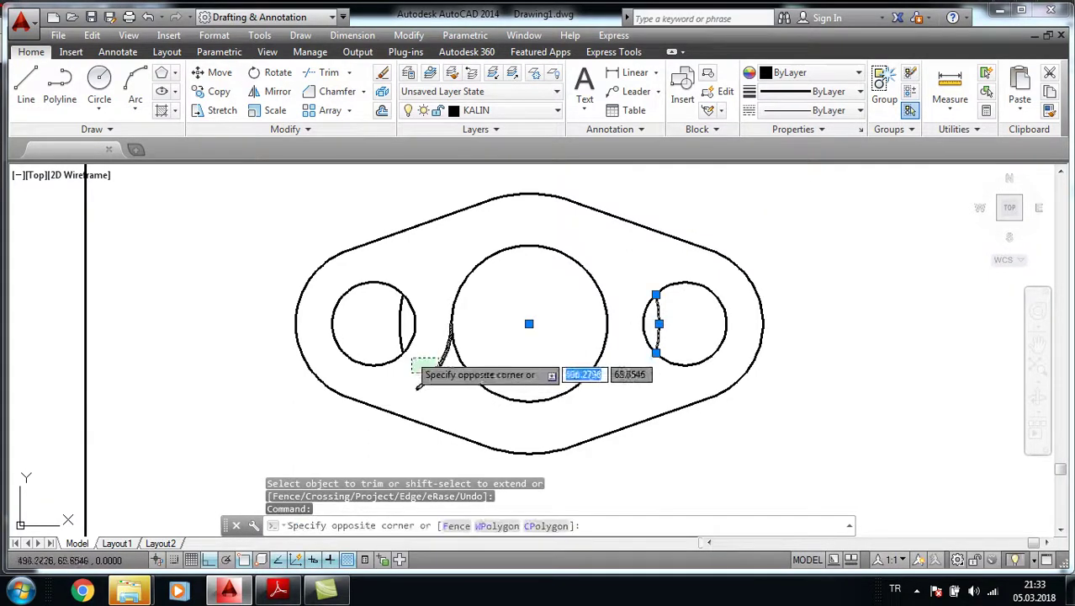
left_click(397, 332)
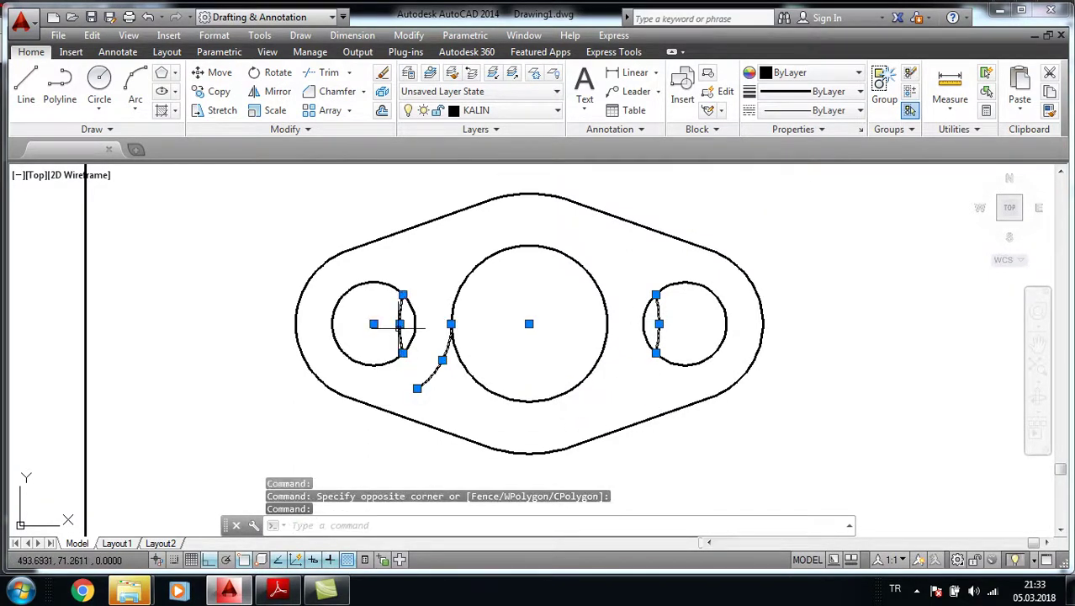
Step: Delete the stray arcs, make EKSEN 1 current, and draw the horizontal centreline through all holes
key("Delete")
left_click(519, 115)
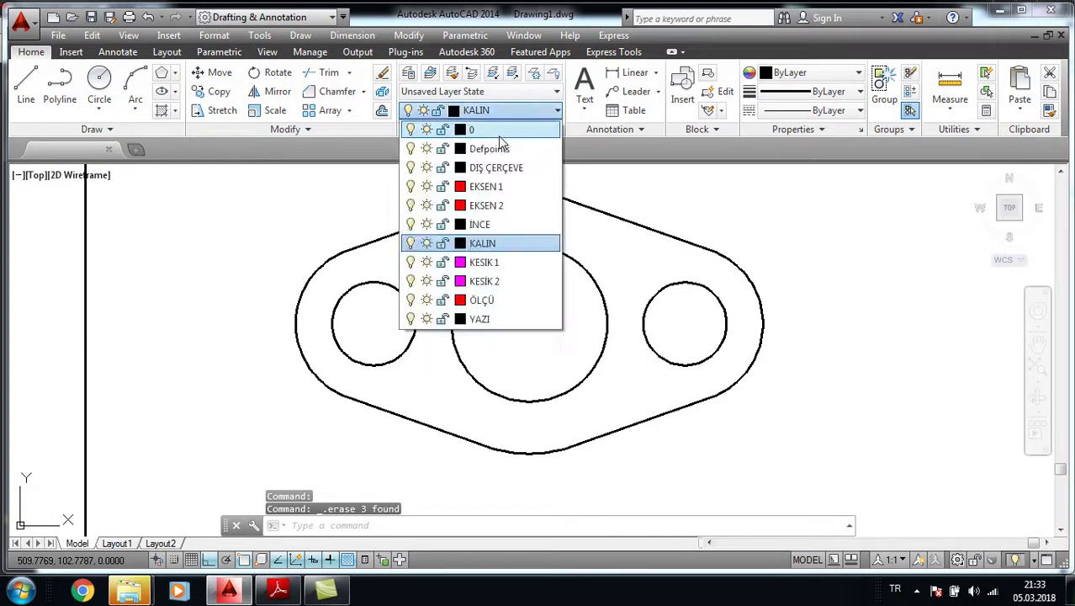
left_click(479, 185)
left_click(24, 92)
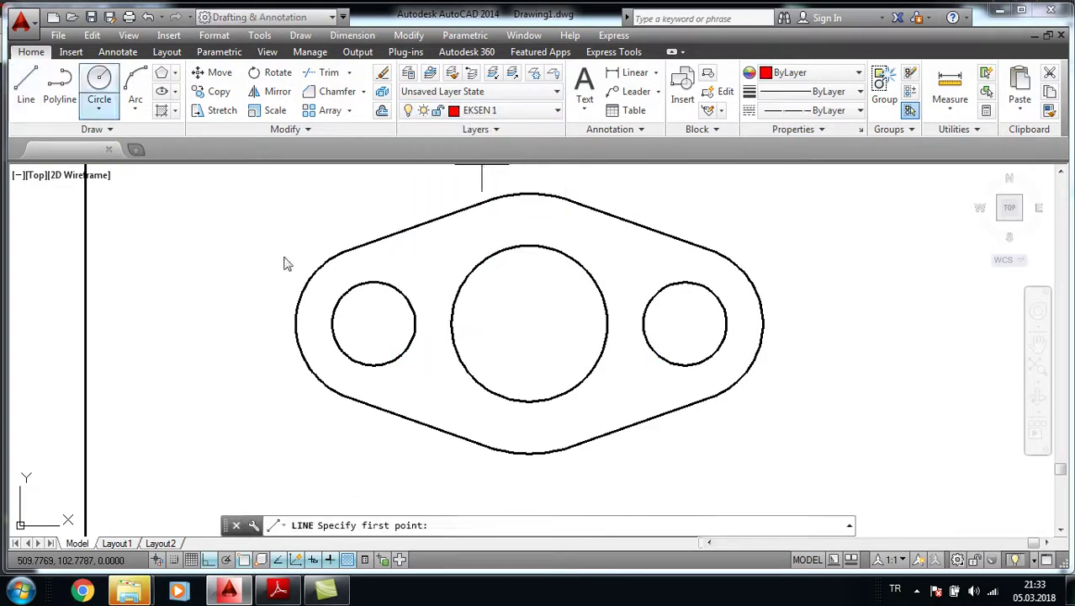
left_click(295, 323)
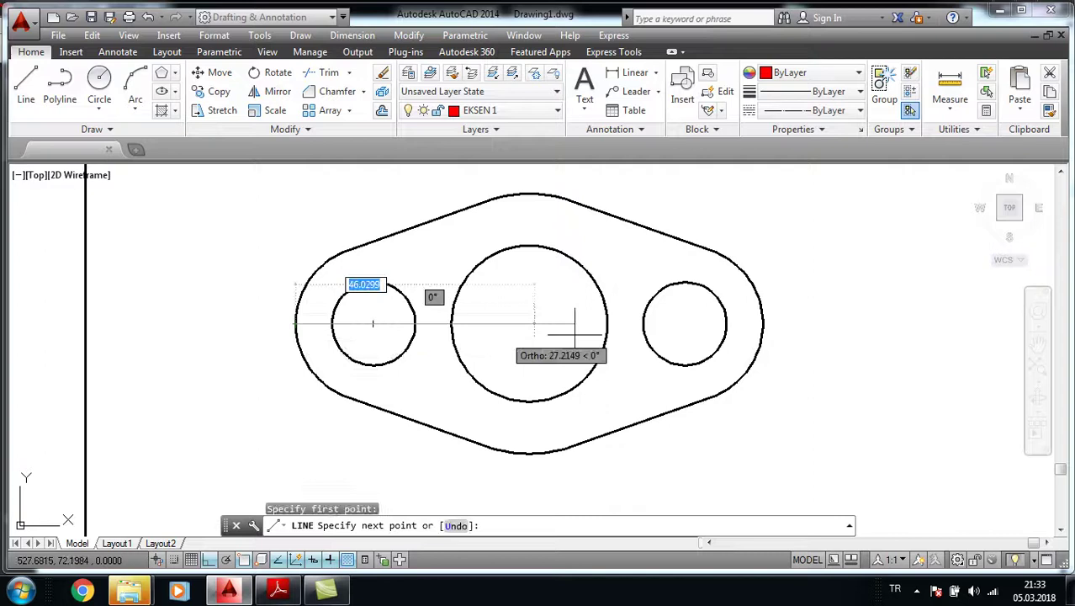
left_click(763, 323)
key("Return")
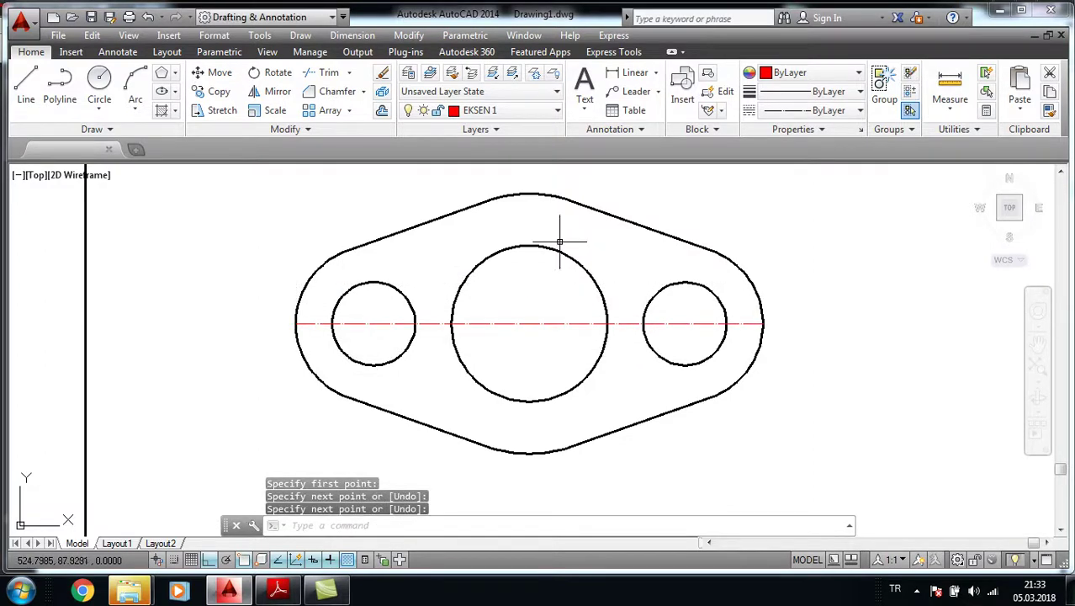
Step: Draw vertical centrelines through the large hole, the right hole and the left hole
key("Return")
left_click(528, 195)
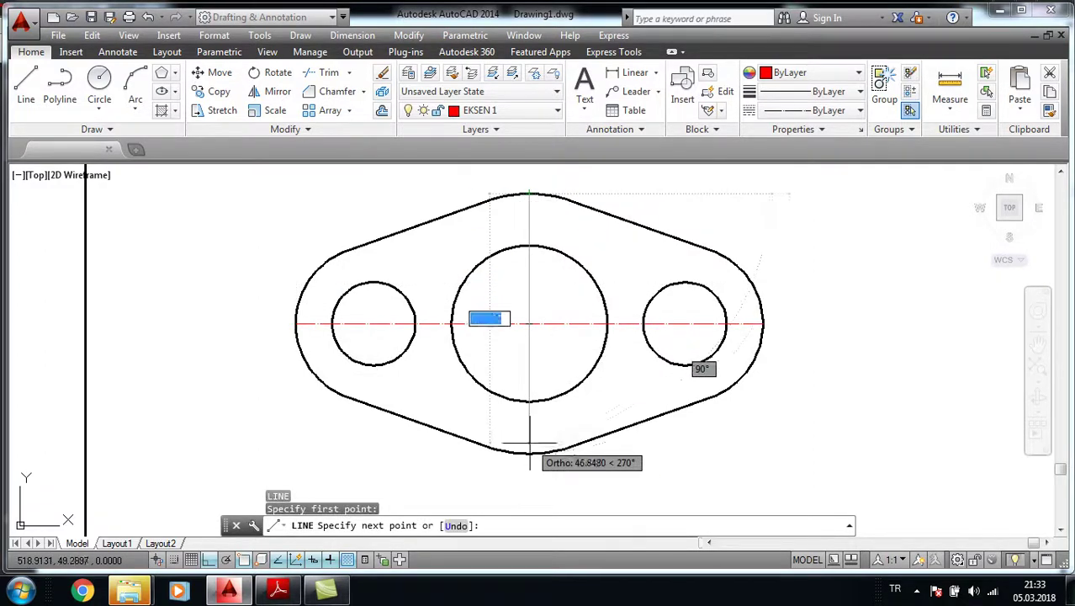
left_click(556, 437)
key("Return")
key("Return")
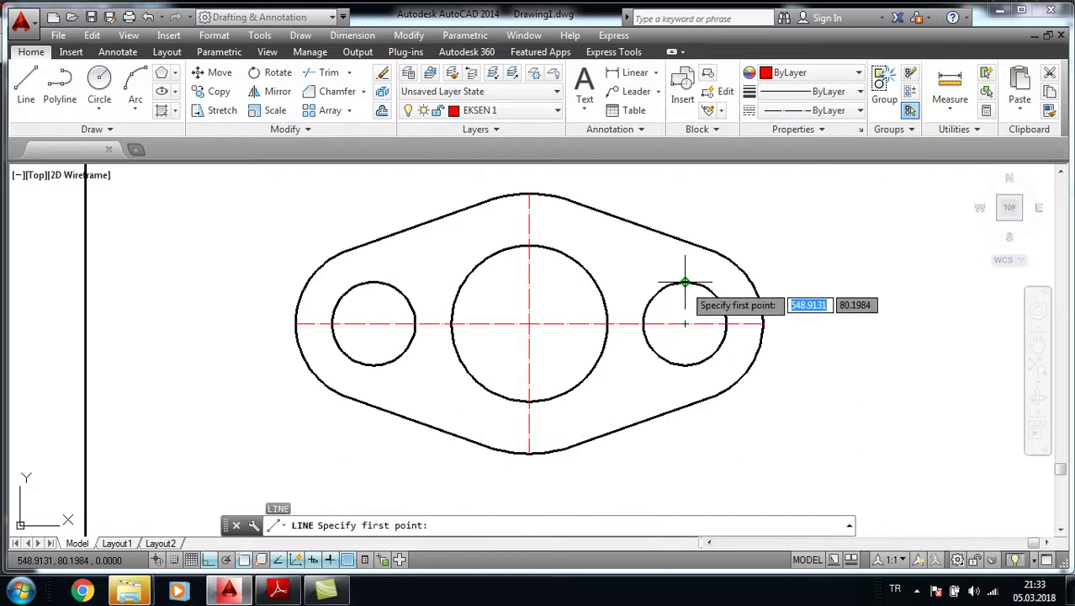
left_click(686, 282)
left_click(685, 364)
key("Return")
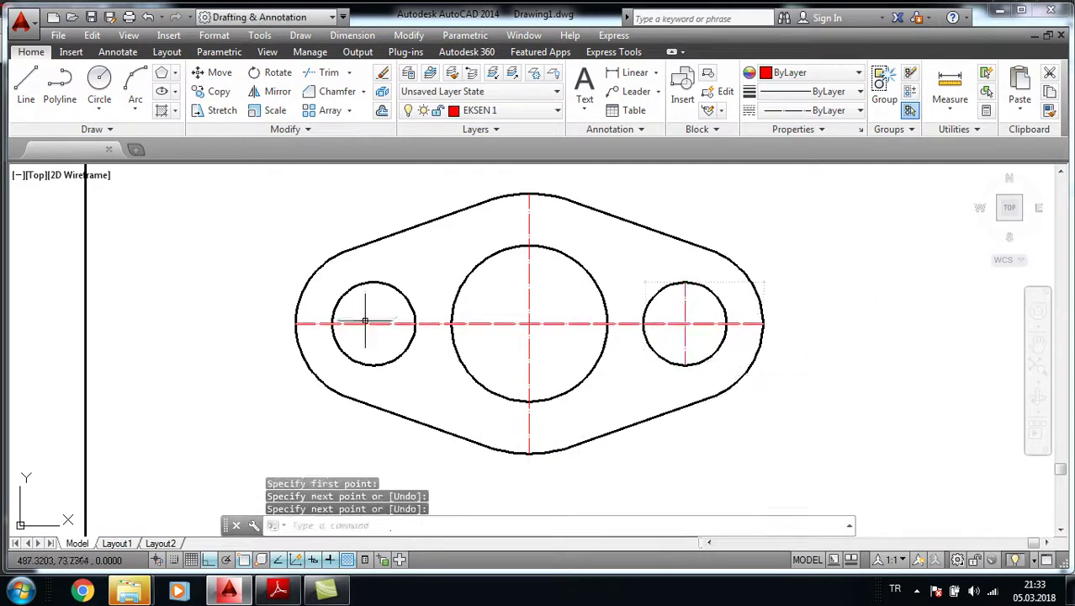
key("Return")
left_click(372, 282)
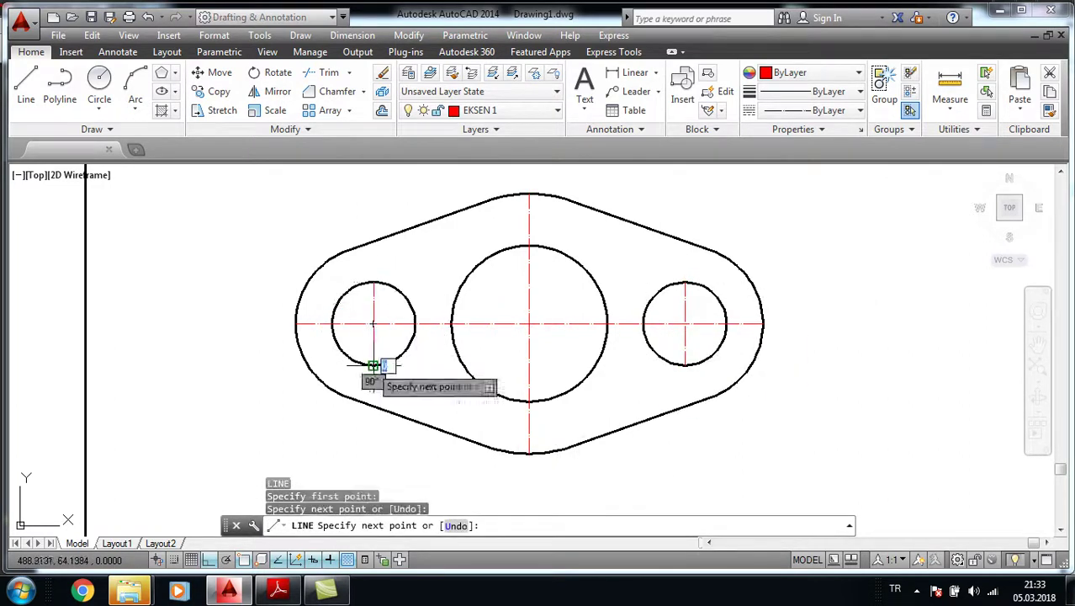
left_click(372, 364)
key("Return")
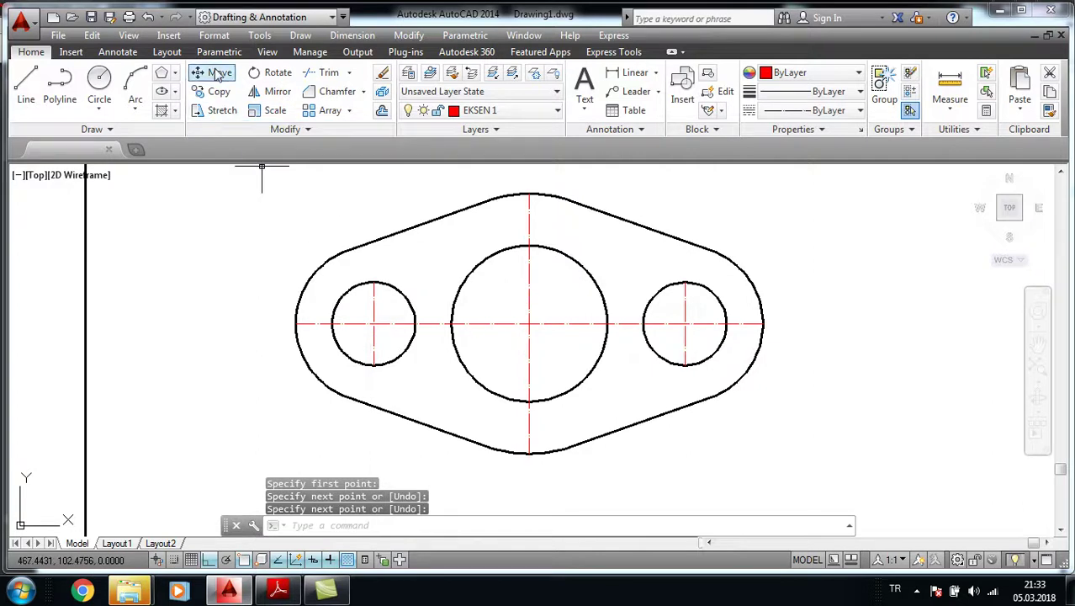
left_click(217, 75)
Step: Move the flange and its centrelines inside the title-block drawing frame
left_click(270, 171)
left_click(828, 485)
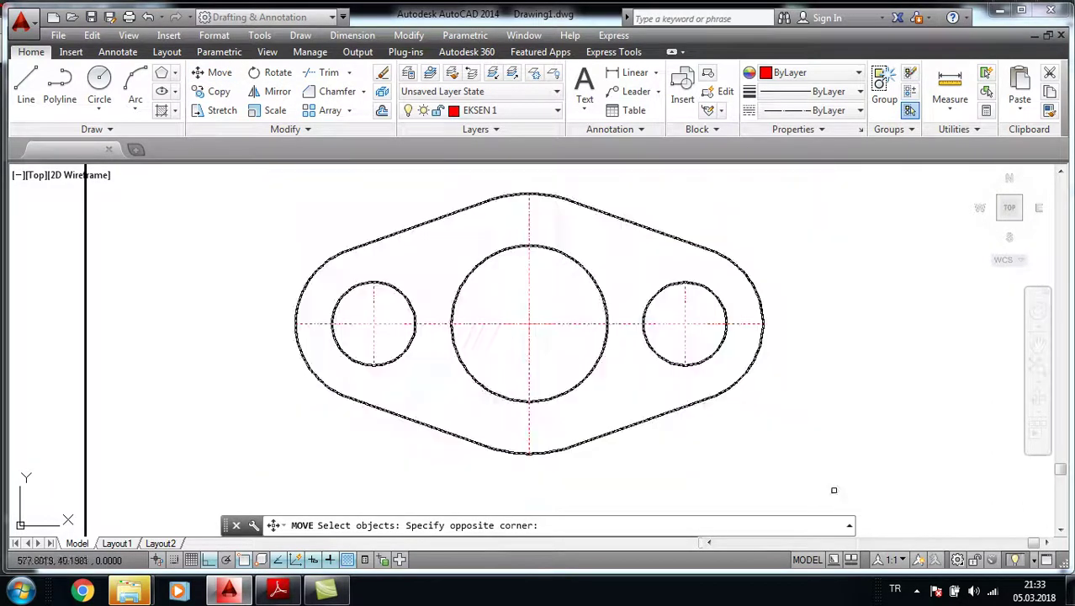
key("Return")
left_click(529, 323)
scroll(546, 328, "down", 3)
middle_click_drag(299, 359, 696, 333)
mouse_move(224, 359)
middle_mouse_down()
mouse_move(869, 393)
mouse_move(919, 439)
middle_mouse_up()
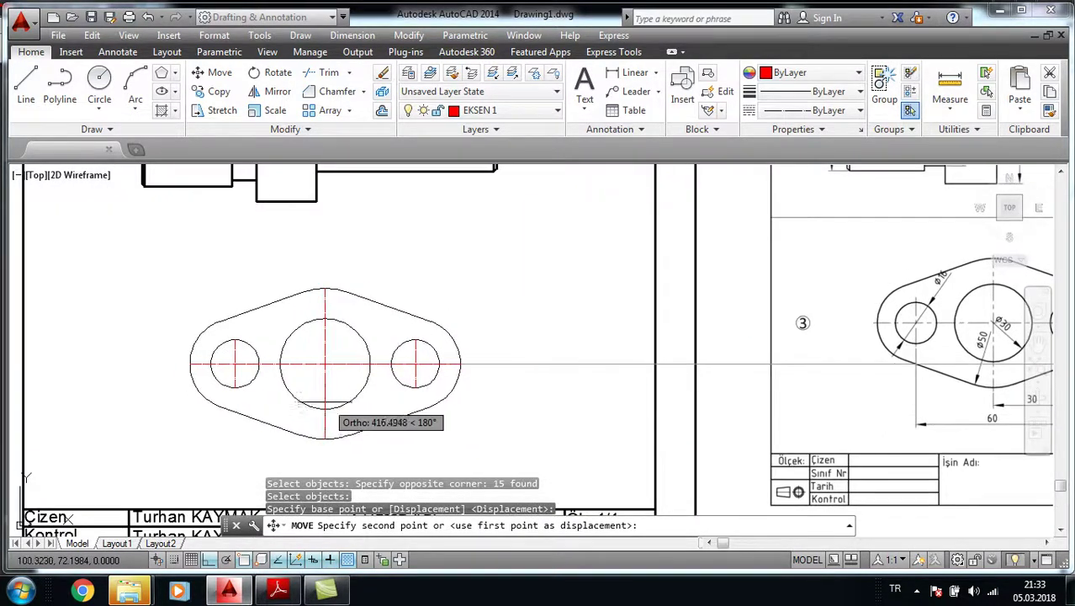
left_click(491, 323)
key("Escape")
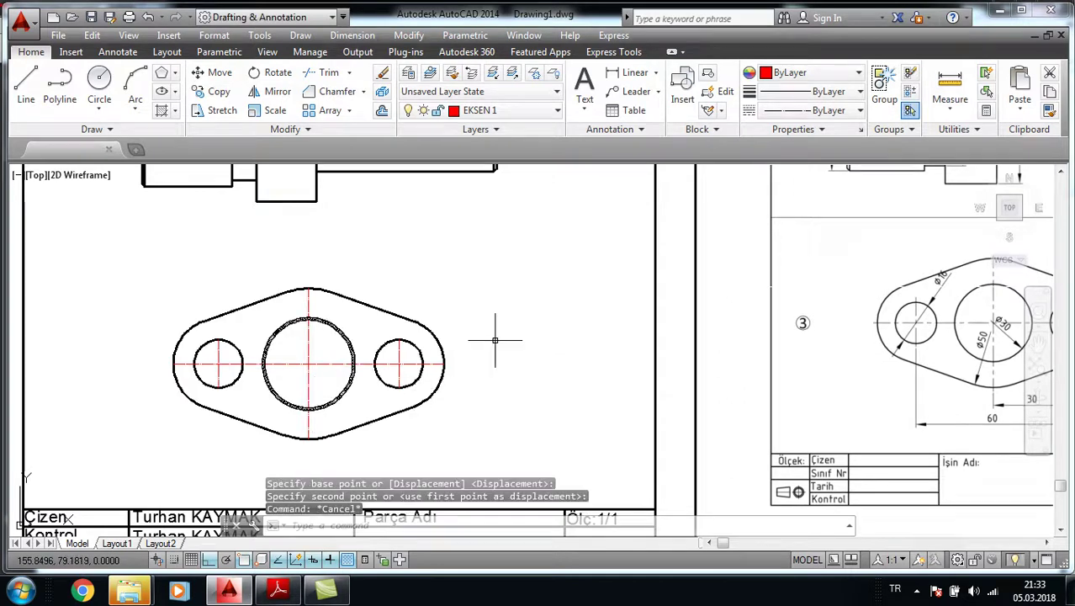
Step: Delete the reference drawing underlay and pan back to the shaft drawing
scroll(498, 337, "down", 1)
middle_click_drag(1016, 366, 700, 347)
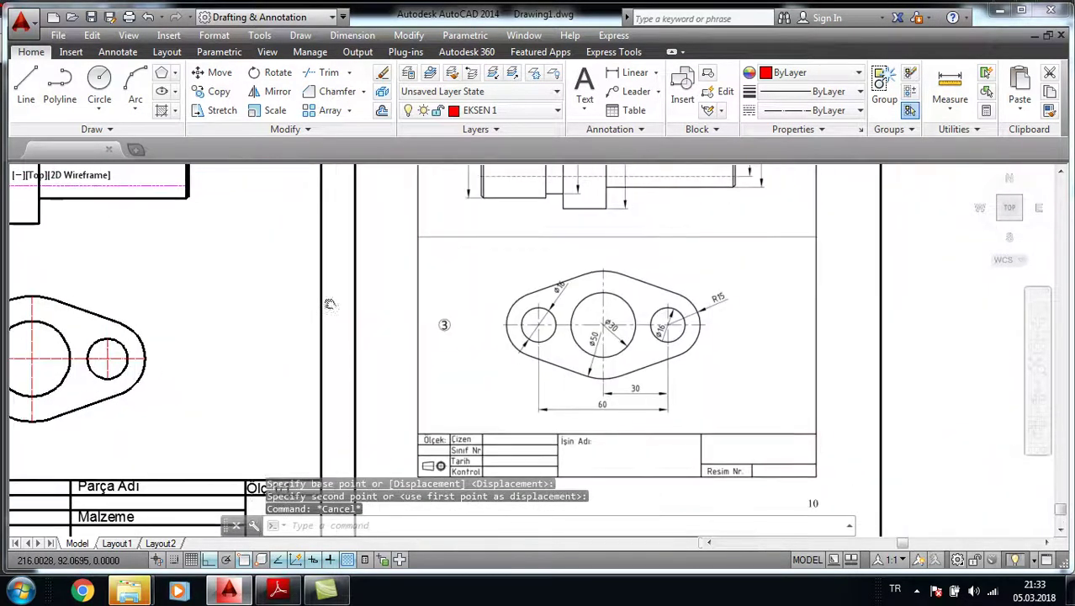
left_click(902, 425)
left_click(705, 303)
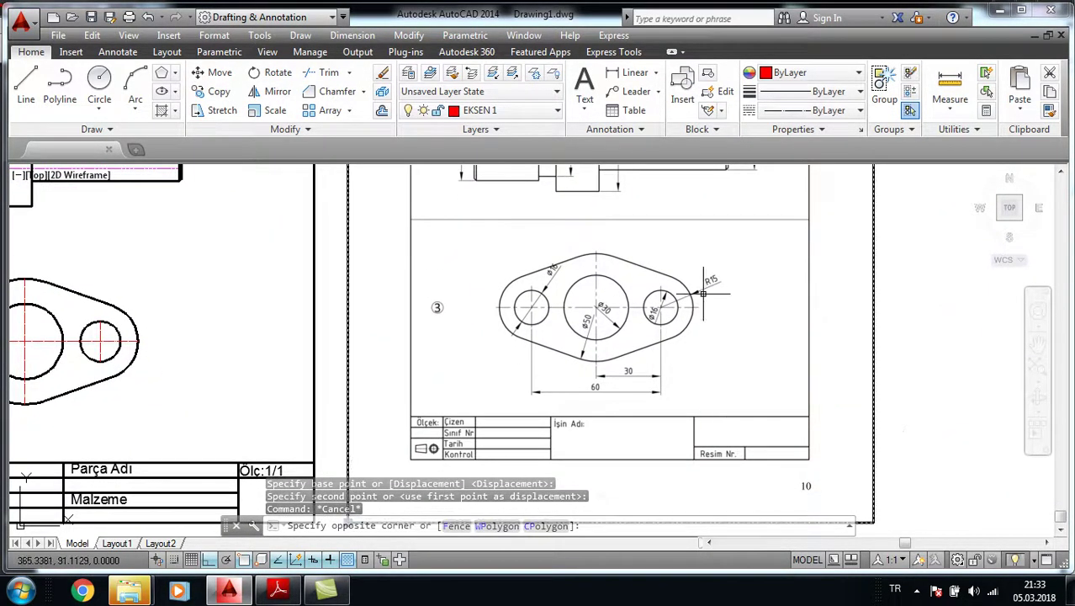
key("Delete")
middle_click_drag(220, 252, 634, 485)
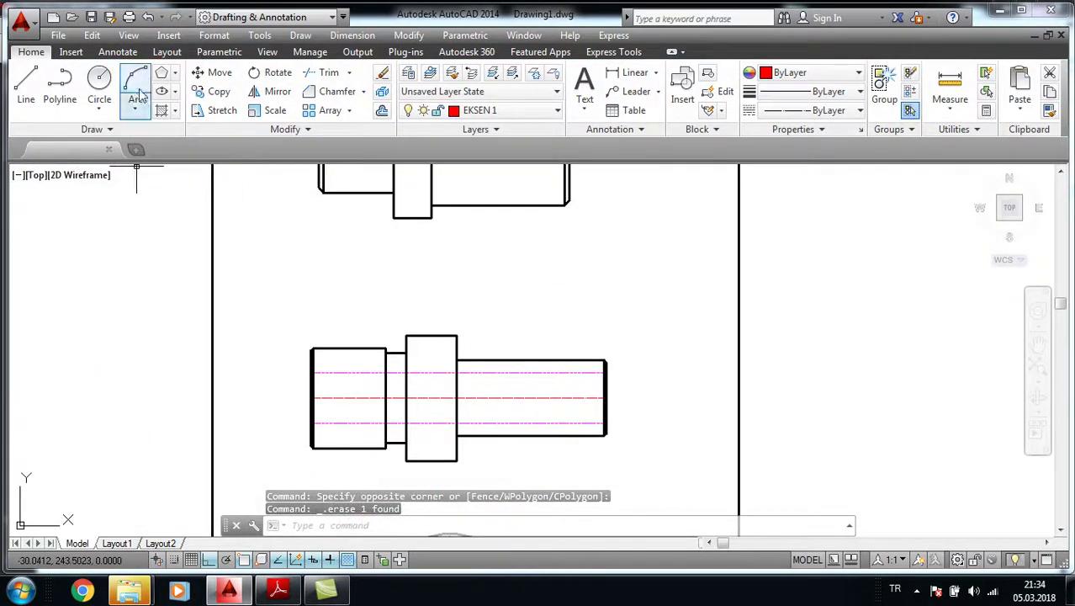
Step: Move the drawings slightly upward
left_click(217, 76)
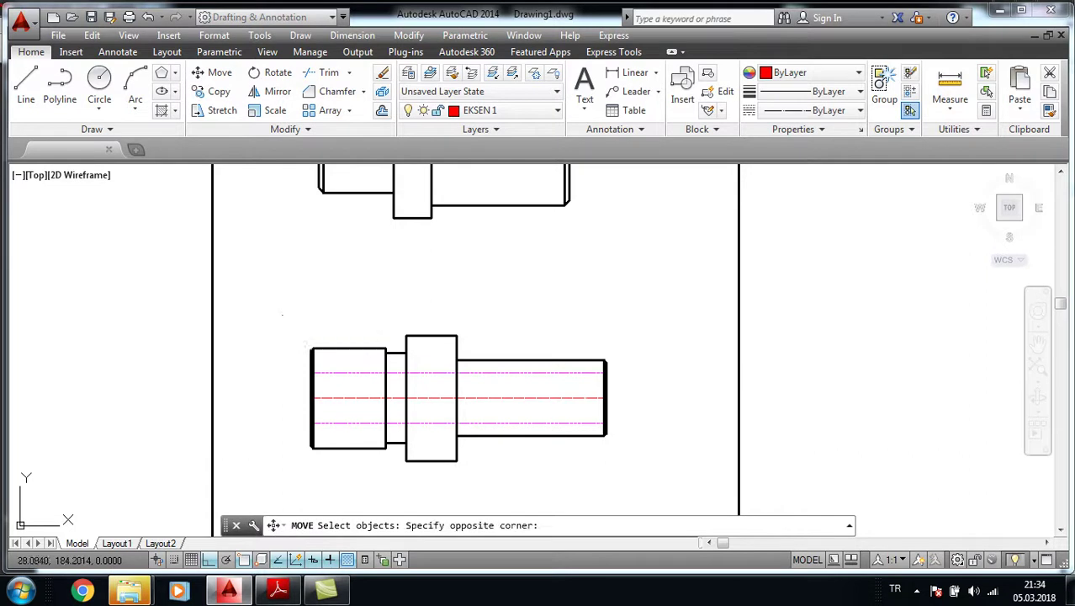
left_click(652, 510)
key("Return")
left_click(455, 335)
left_click(453, 322)
Step: Zoom to the upper shaft and make ÖLÇÜ the current layer
mouse_move(475, 245)
middle_mouse_down()
mouse_move(492, 299)
mouse_move(455, 359)
middle_mouse_up()
scroll(455, 240, "up", 1)
scroll(471, 284, "up", 1)
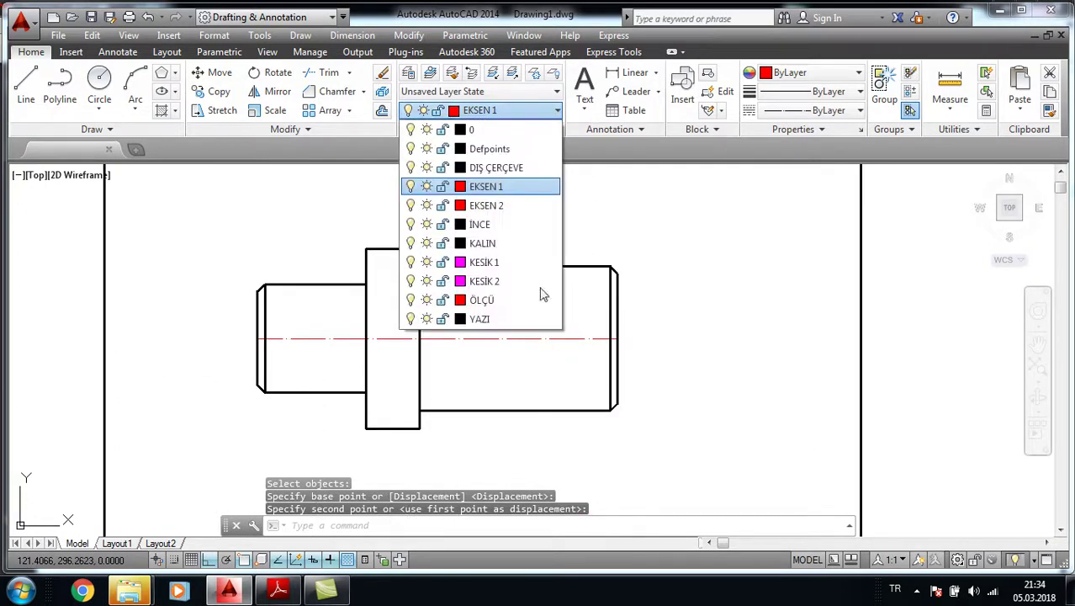
left_click(477, 301)
key("Escape")
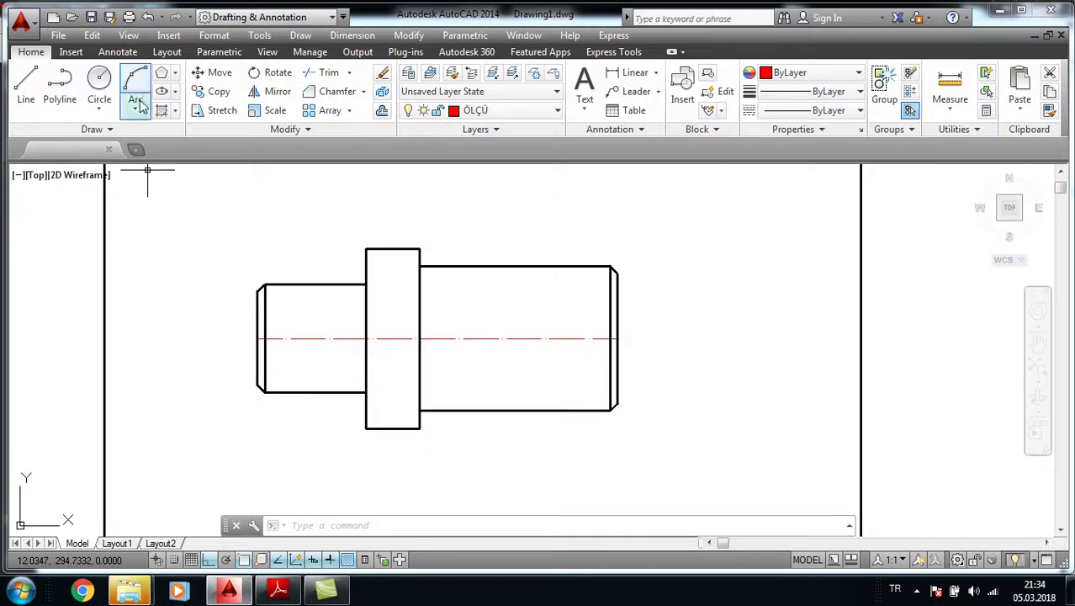
left_click(127, 56)
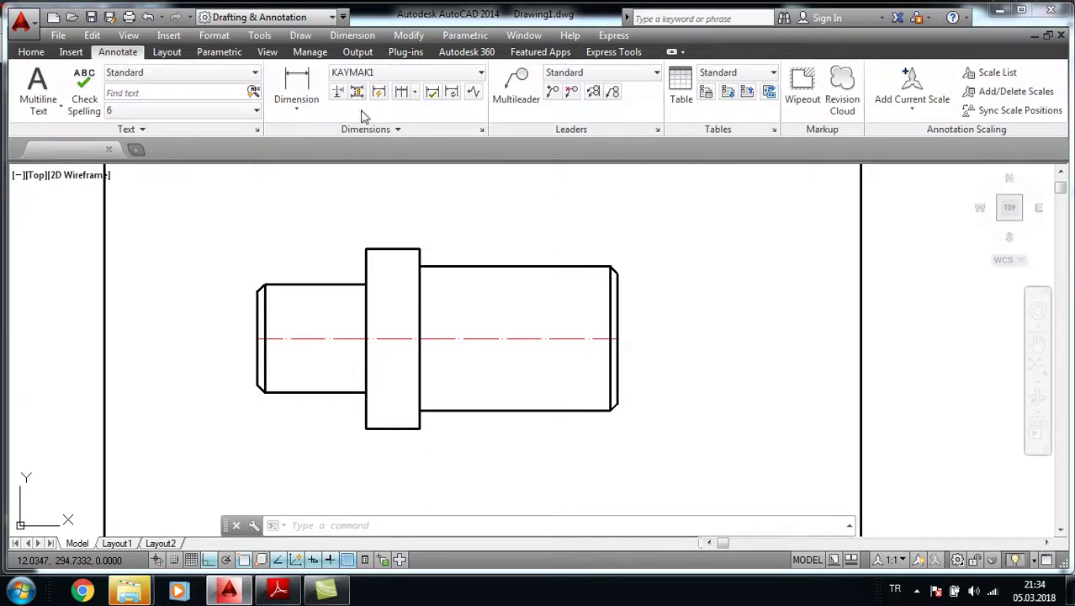
Step: Add a 30 linear dimension over the shaft's leftmost section, offset 8 units above
left_click(290, 84)
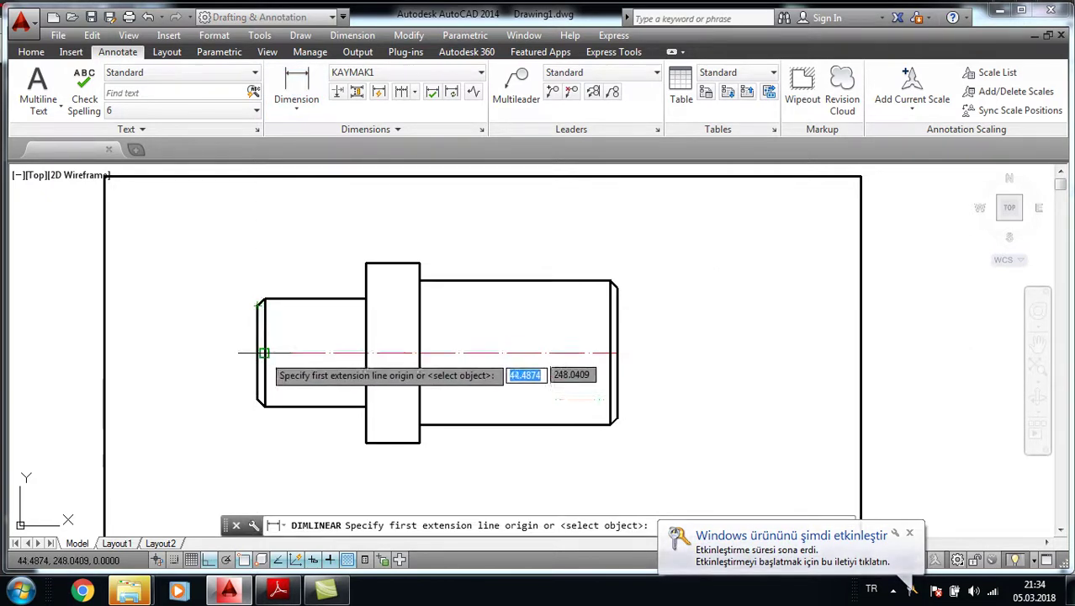
left_click(259, 301)
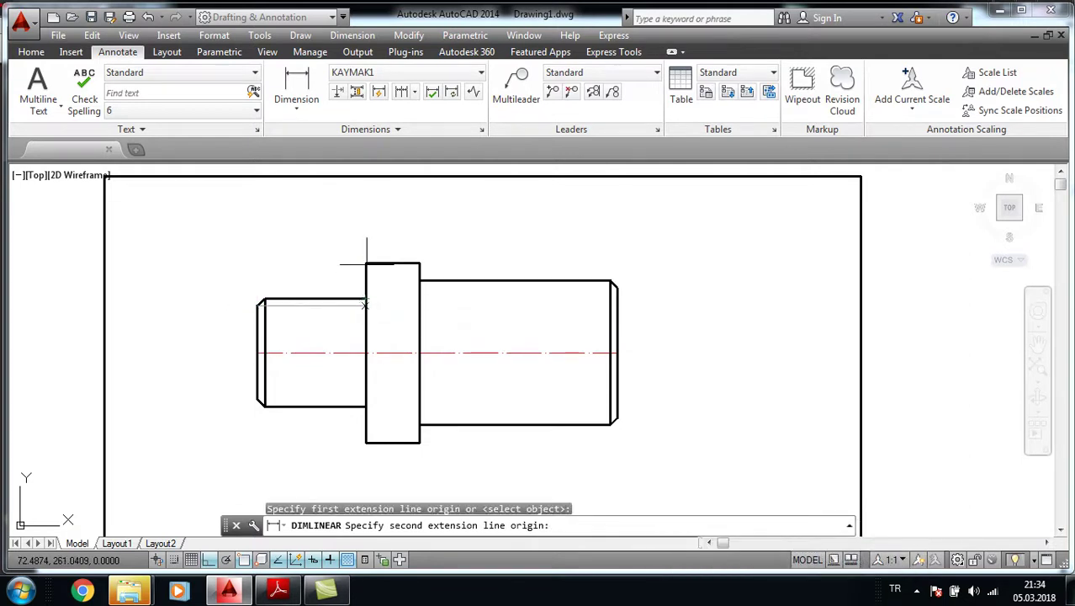
left_click(364, 262)
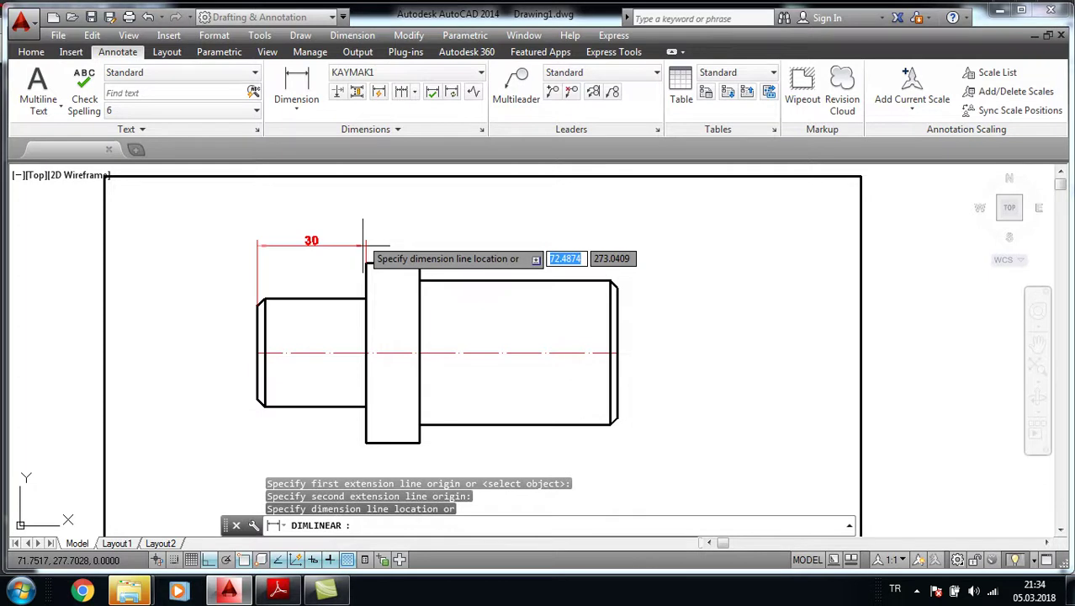
scroll(364, 249, "up", 2)
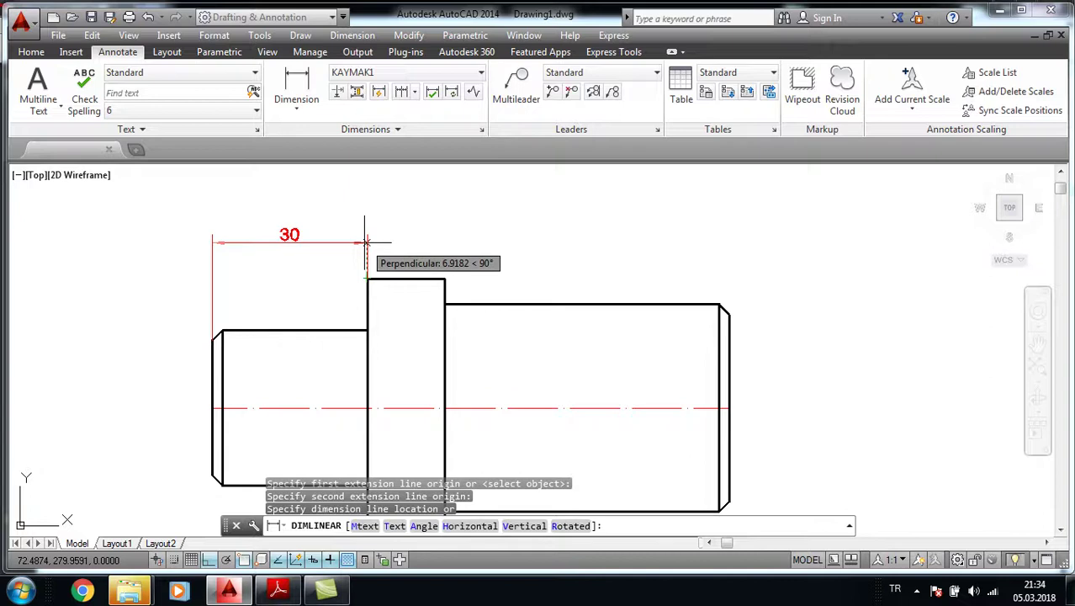
type("8")
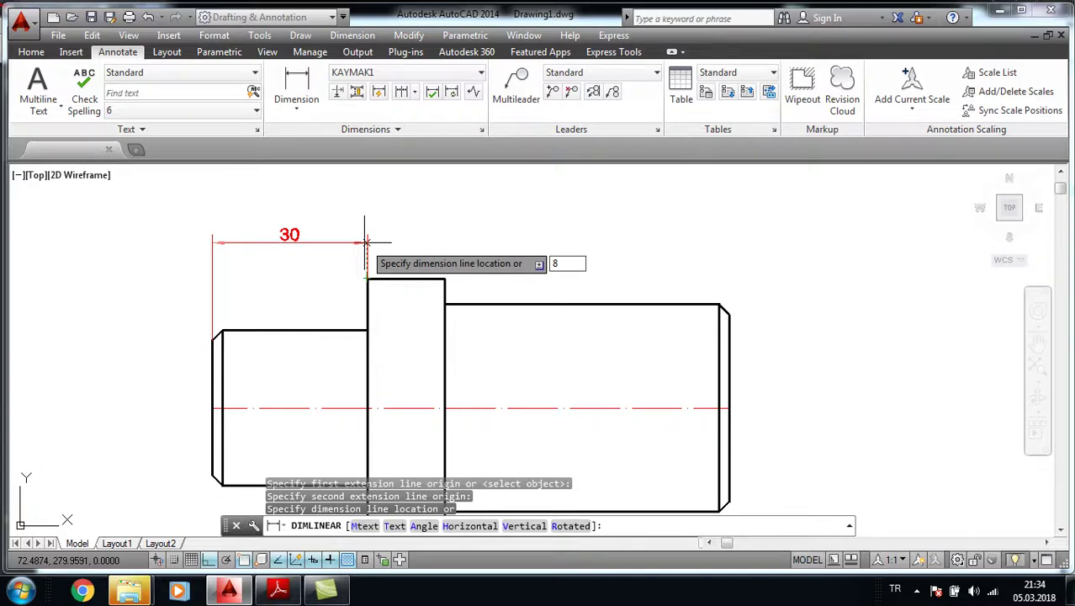
key("Return")
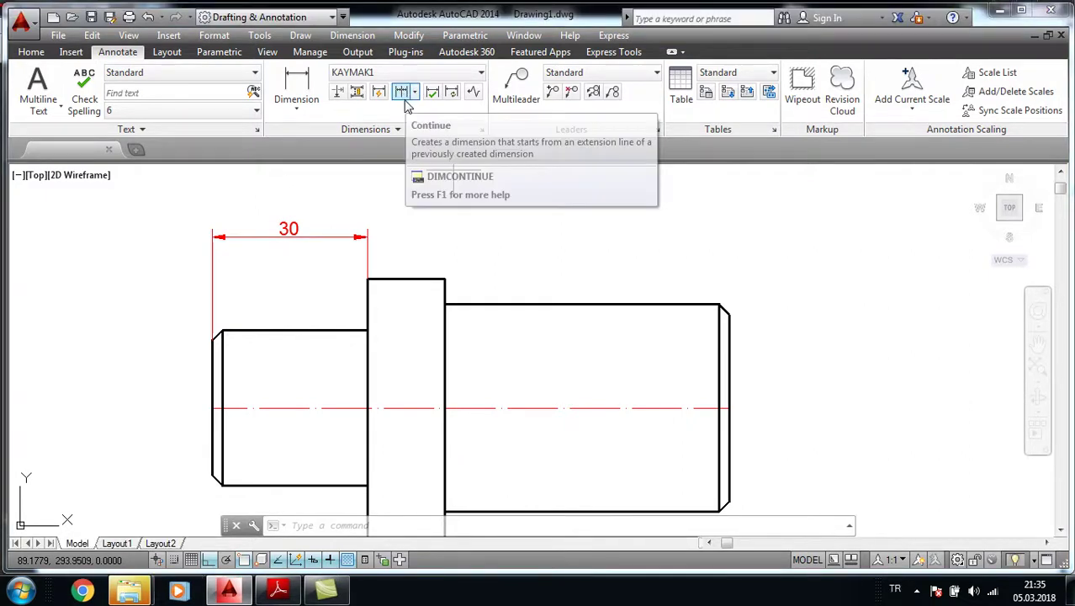
Step: Continue the dimension chain with 15 for the collar and 55 for the right section
left_click(406, 99)
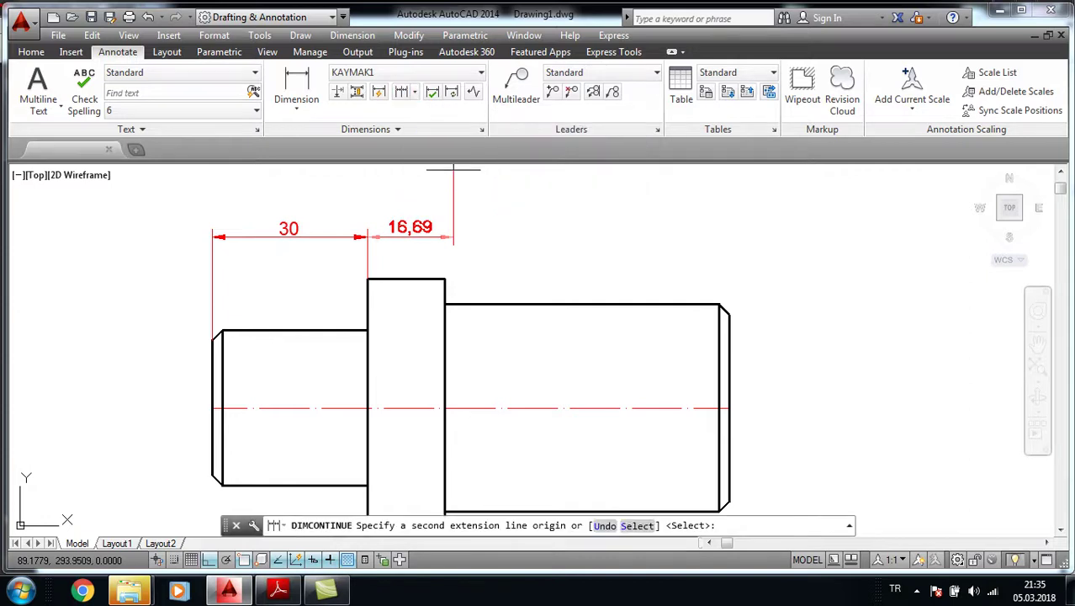
left_click(444, 277)
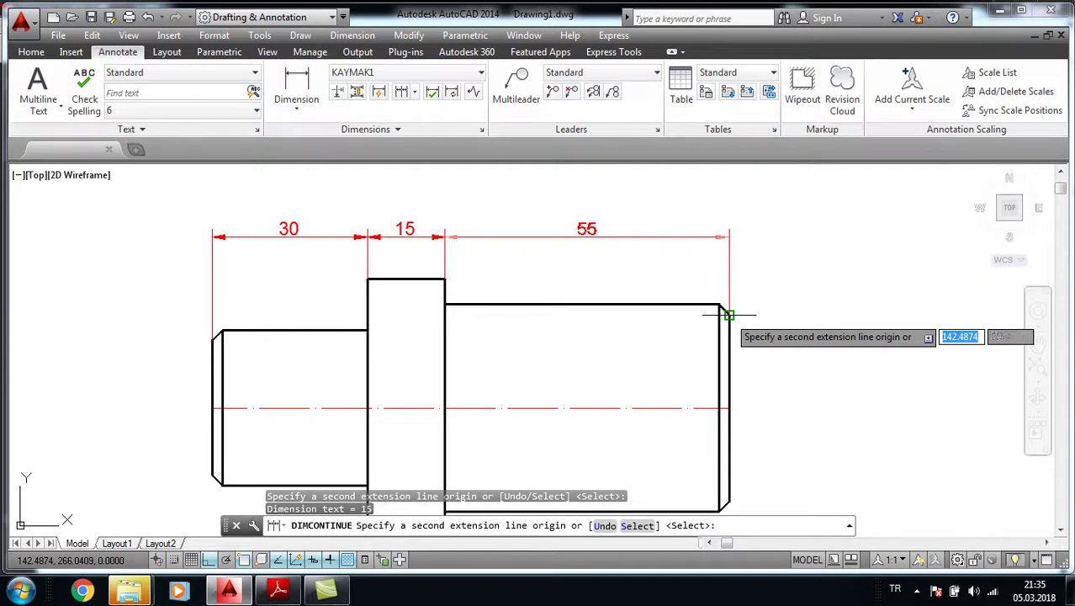
left_click(729, 315)
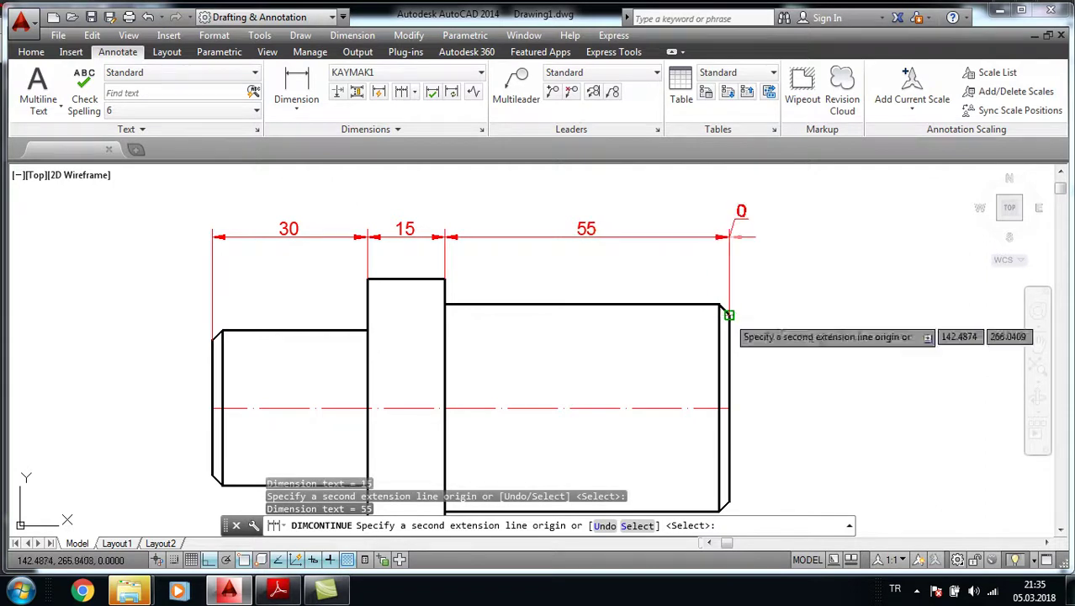
key("Escape")
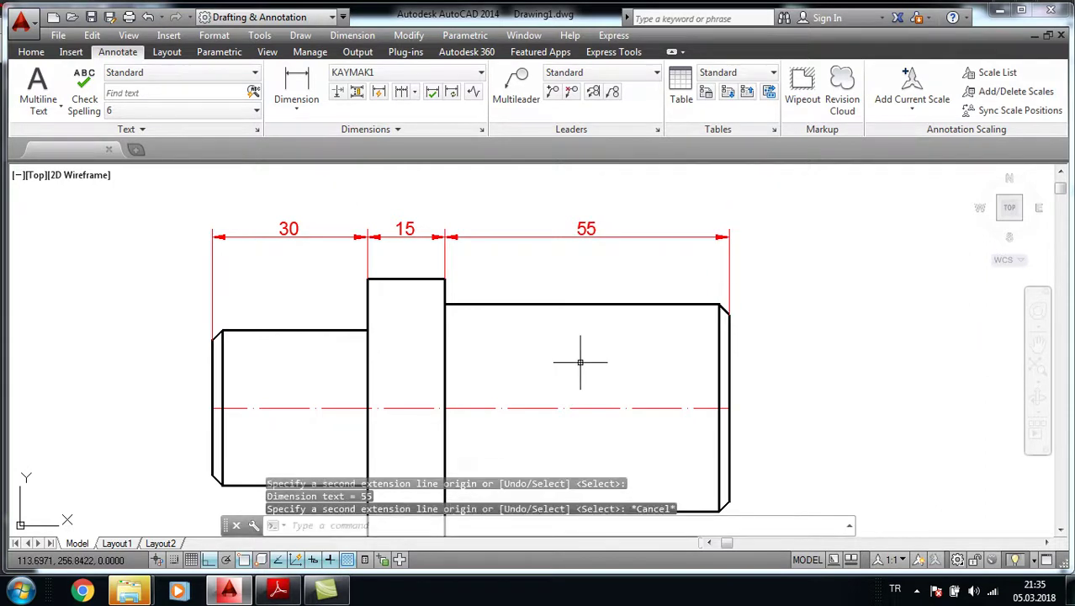
Step: Start an overall-length linear dimension across the shaft, then cancel it
middle_click_drag(503, 375, 497, 381)
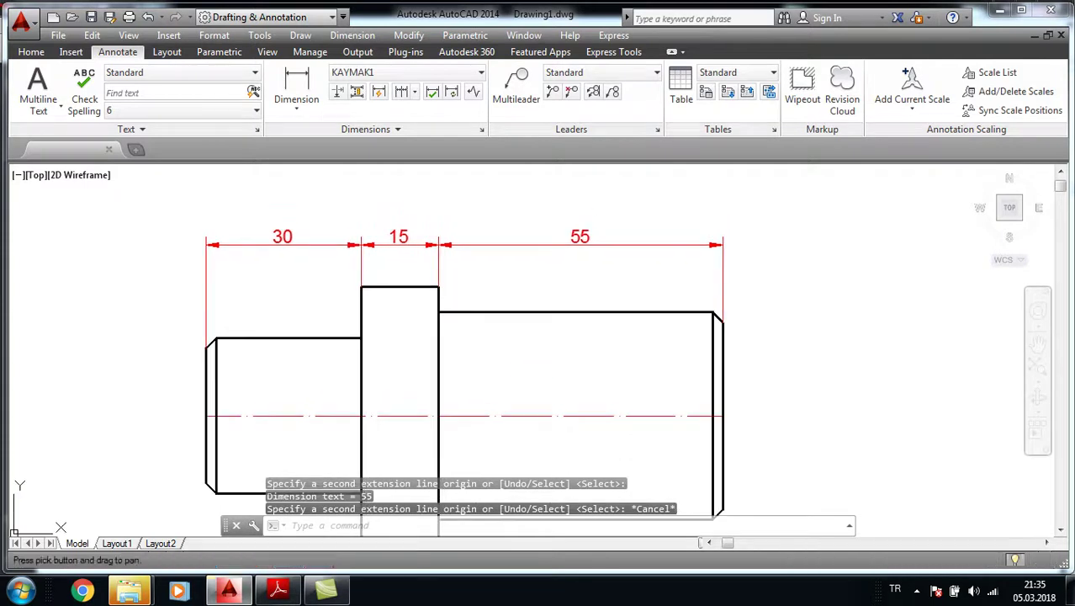
left_click(315, 92)
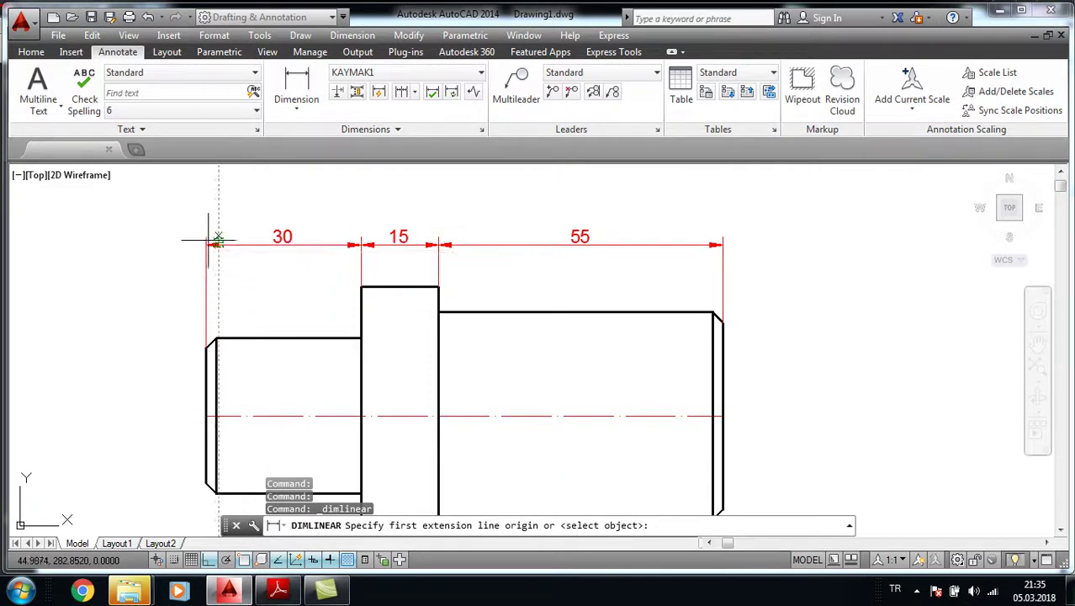
left_click(206, 243)
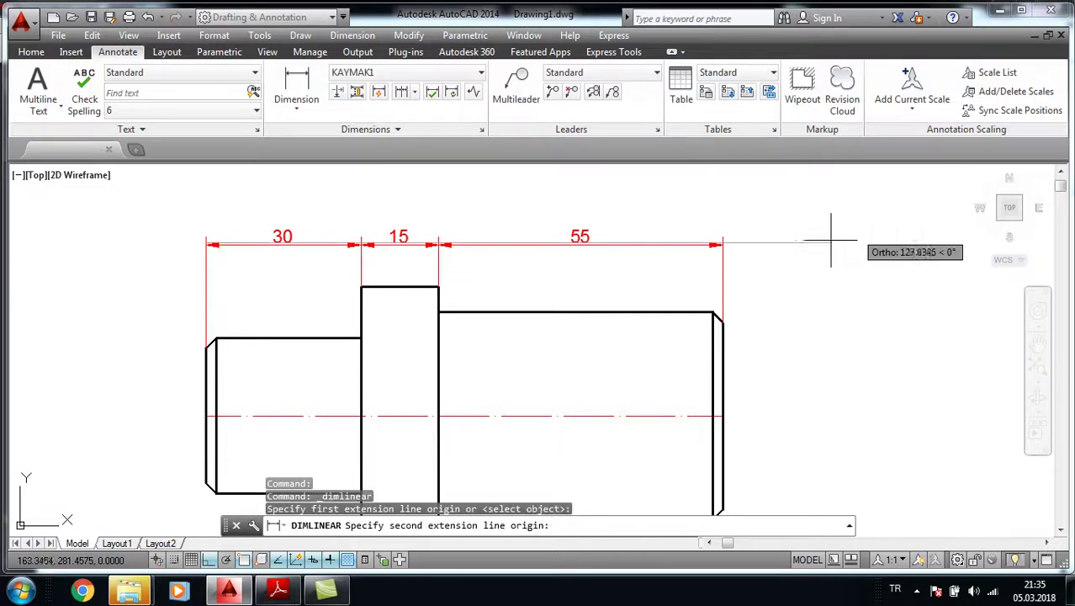
left_click(723, 243)
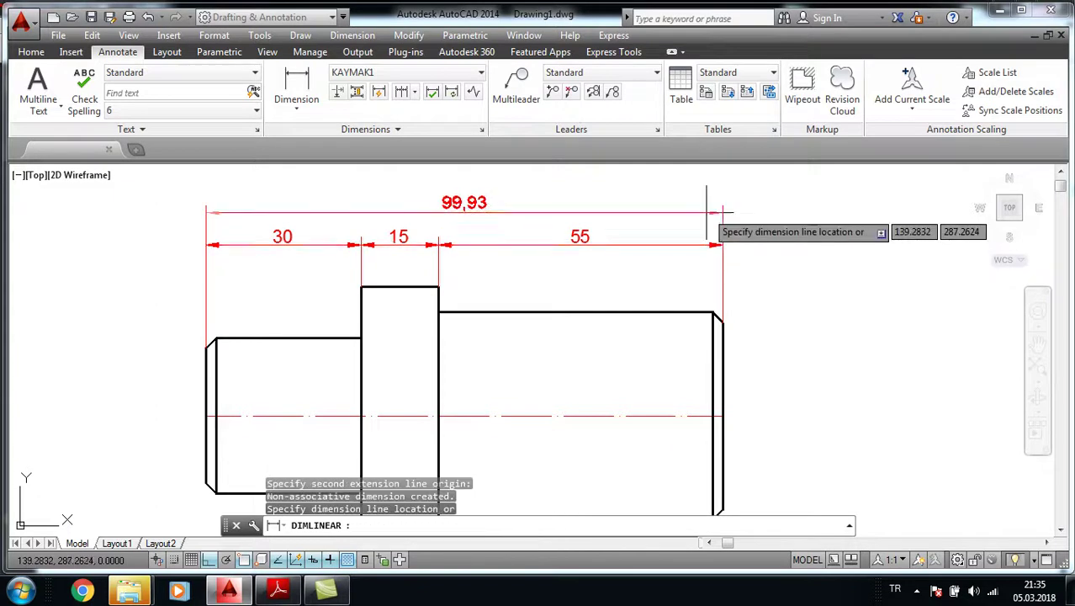
key("Escape")
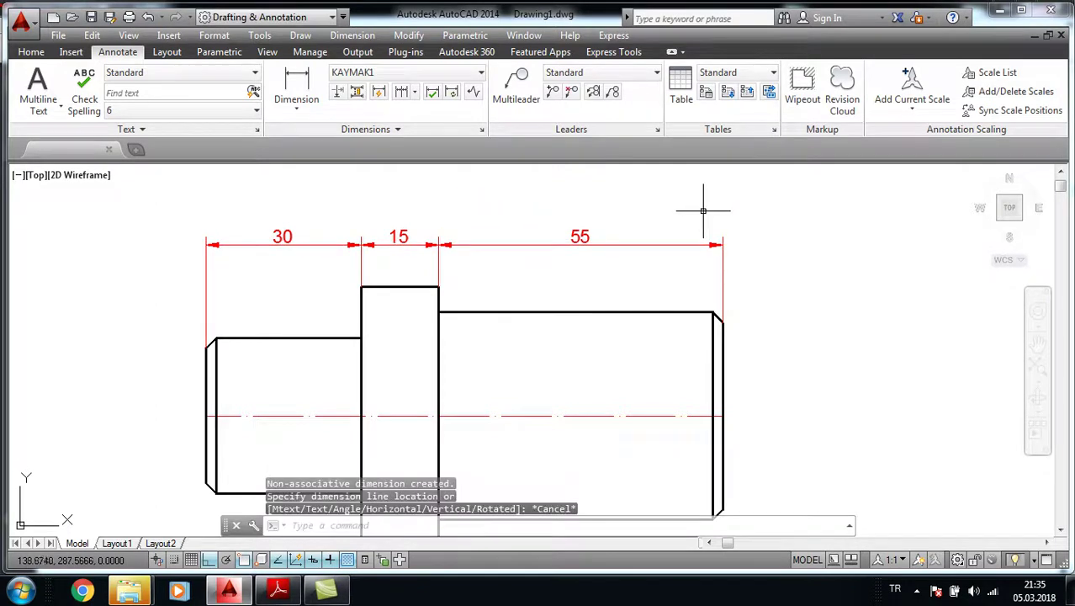
Step: Erase the 30, 15 and 55 dimensions above the shaft
left_click(761, 267)
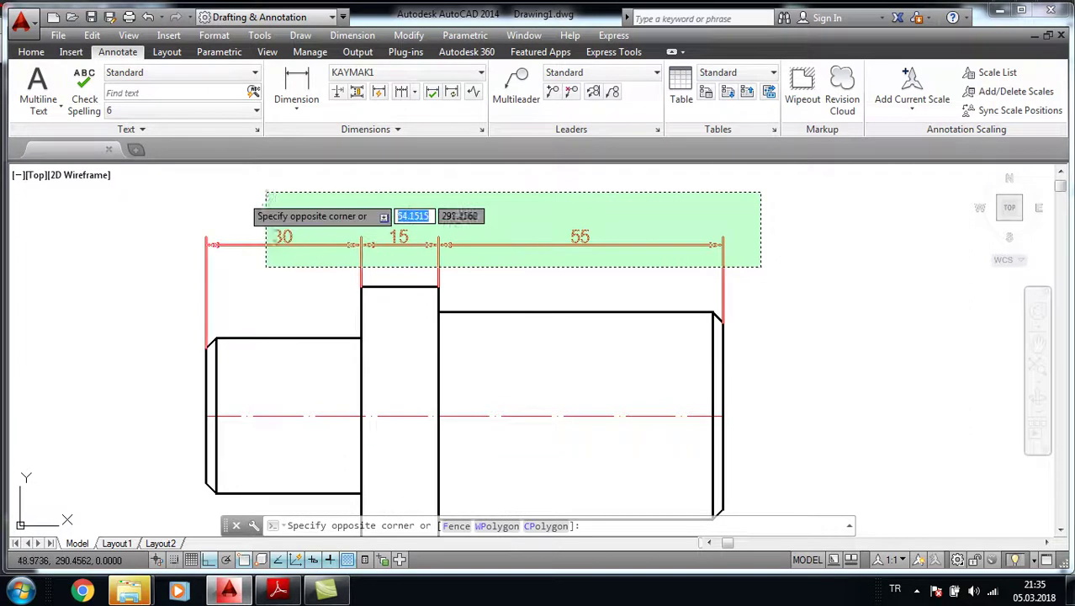
left_click(173, 199)
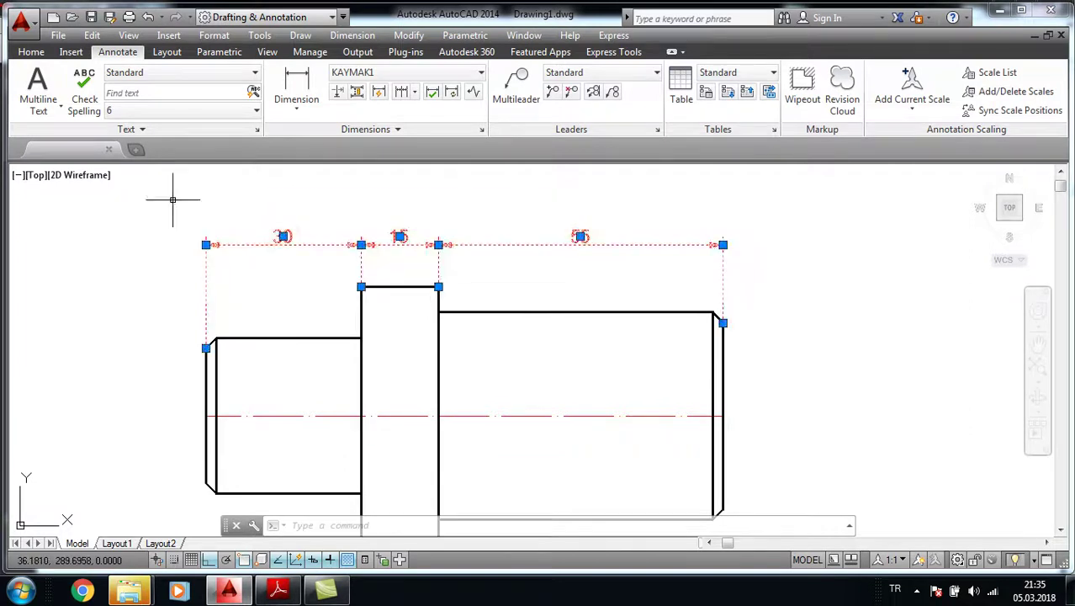
key("Delete")
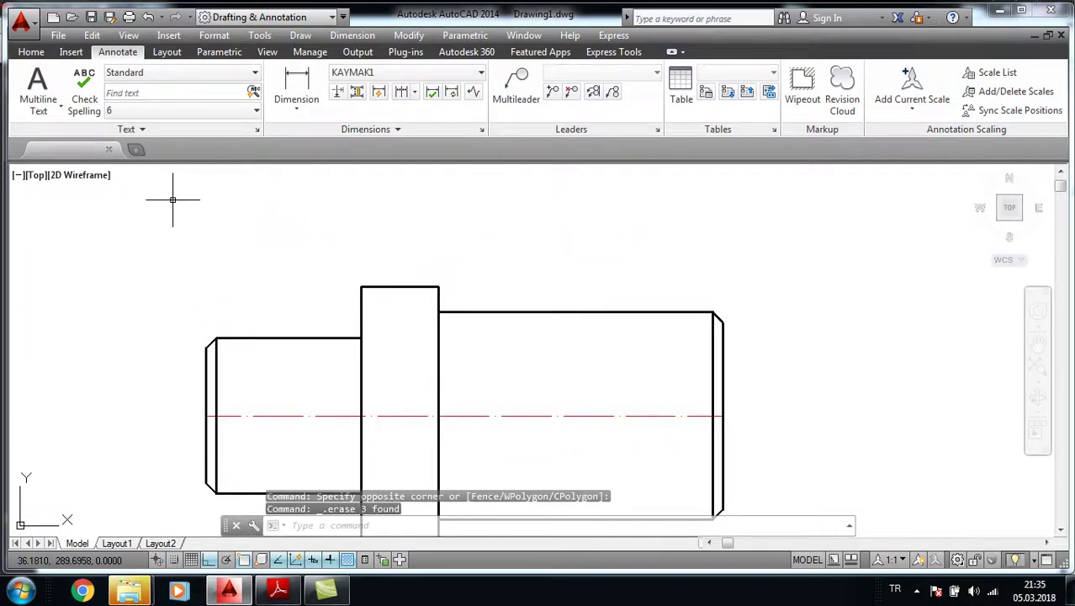
Step: Zoom out and pan down to the lower shaft, flange plate and title block
scroll(484, 272, "down", 1)
scroll(589, 290, "down", 2)
scroll(606, 314, "down", 1)
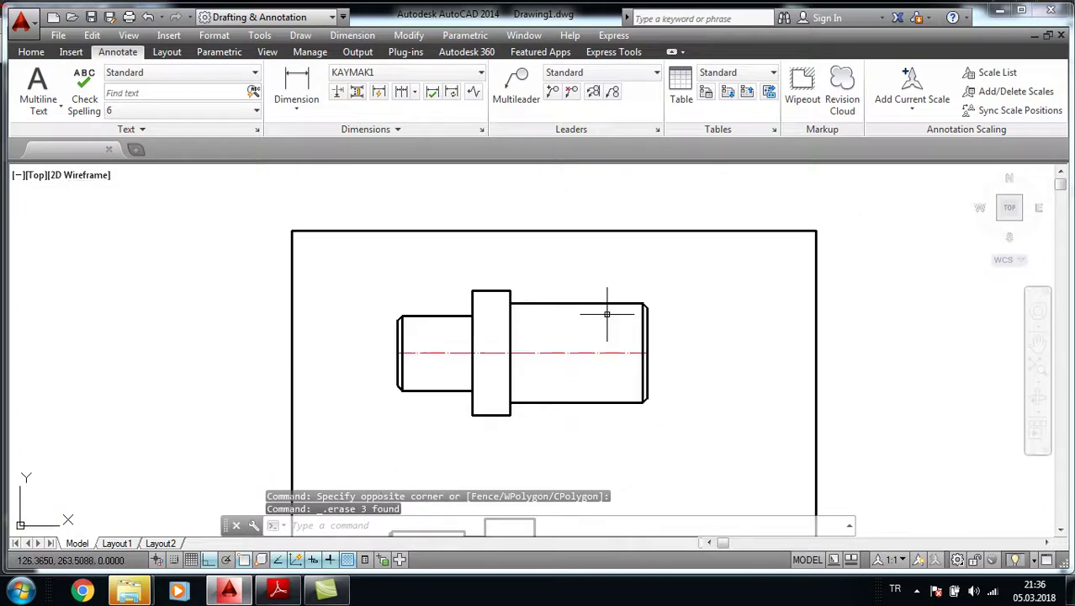
mouse_move(601, 350)
middle_mouse_down()
mouse_move(464, 216)
mouse_move(454, 193)
middle_mouse_up()
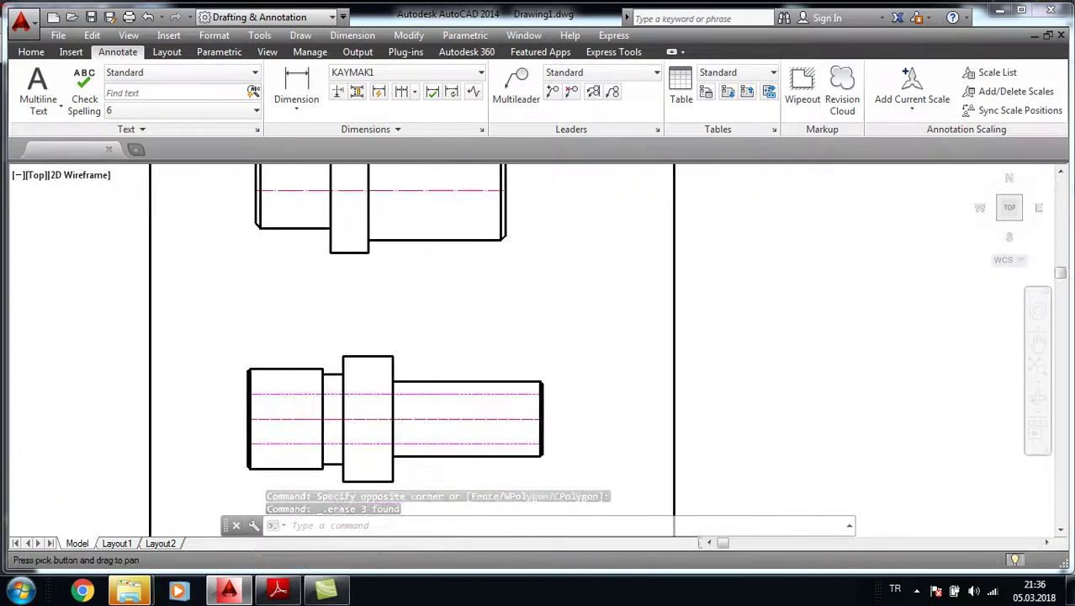
middle_click_drag(412, 304, 413, 202)
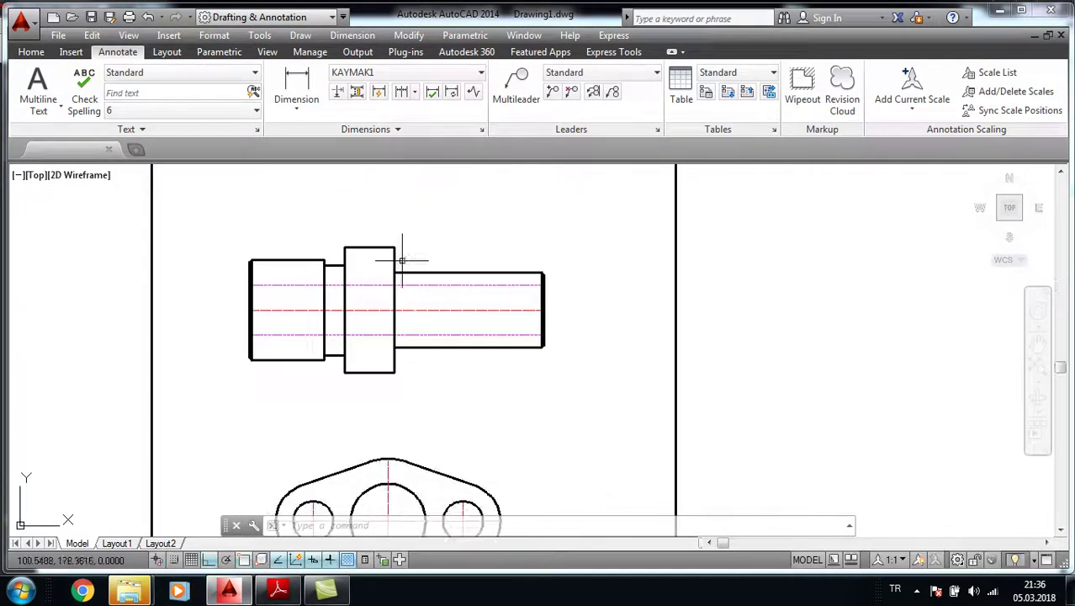
middle_click_drag(435, 277, 442, 211)
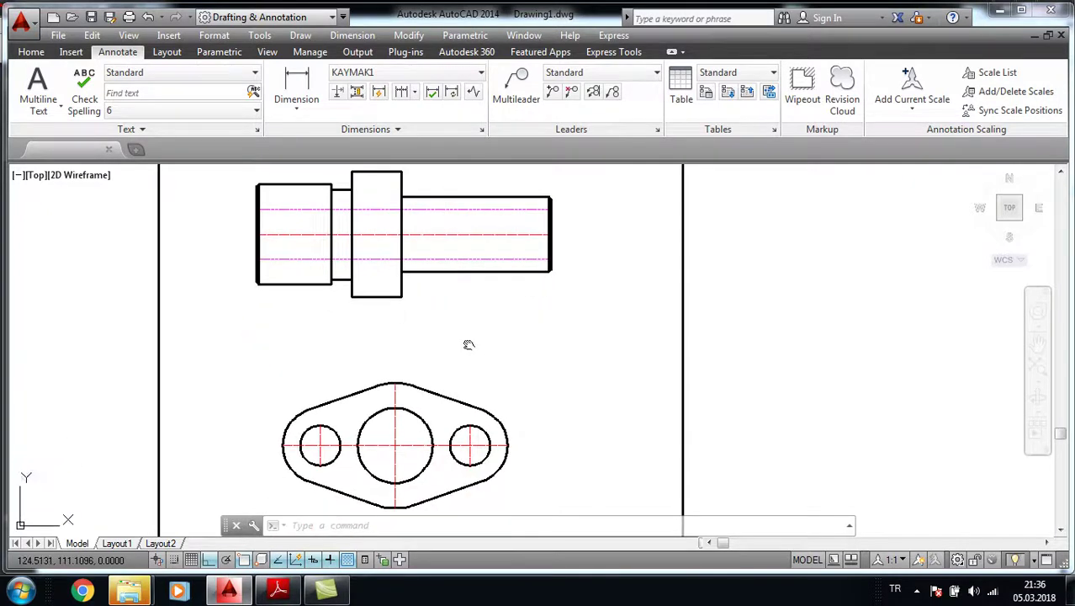
middle_click_drag(468, 345, 469, 300)
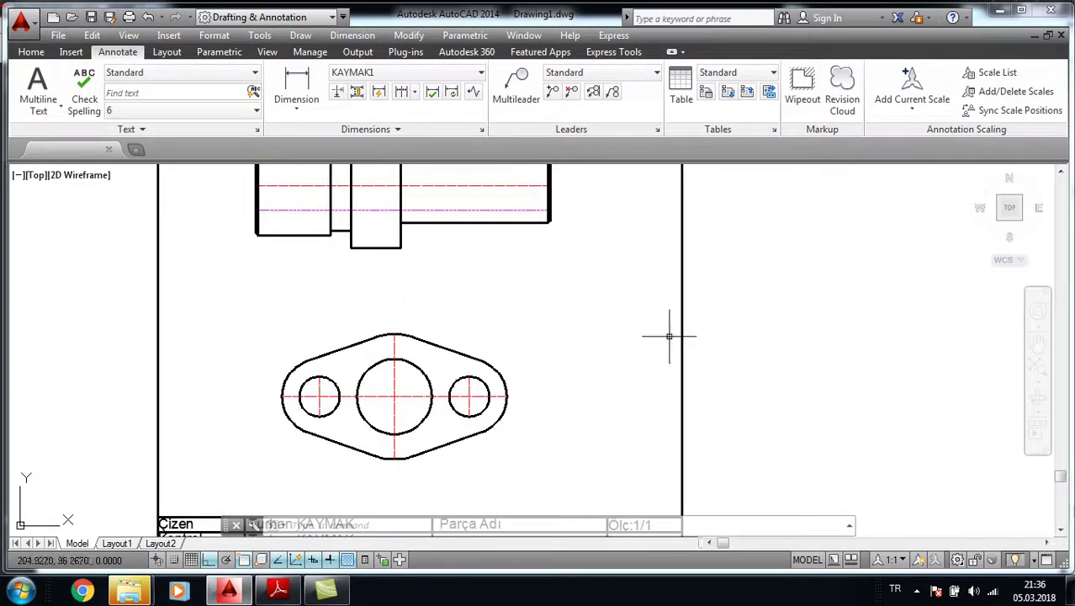
left_click(918, 588)
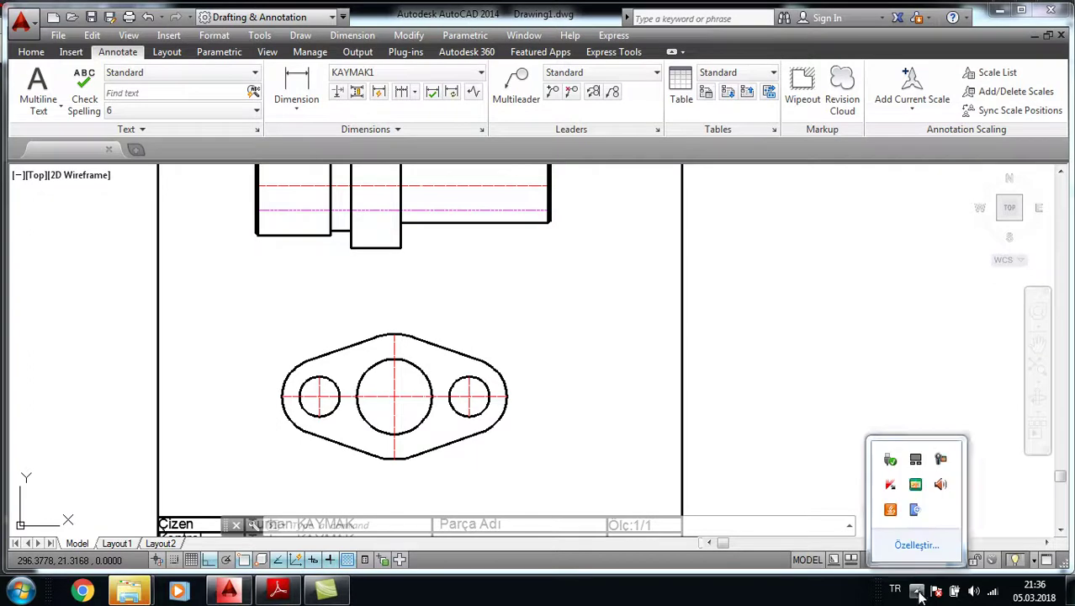